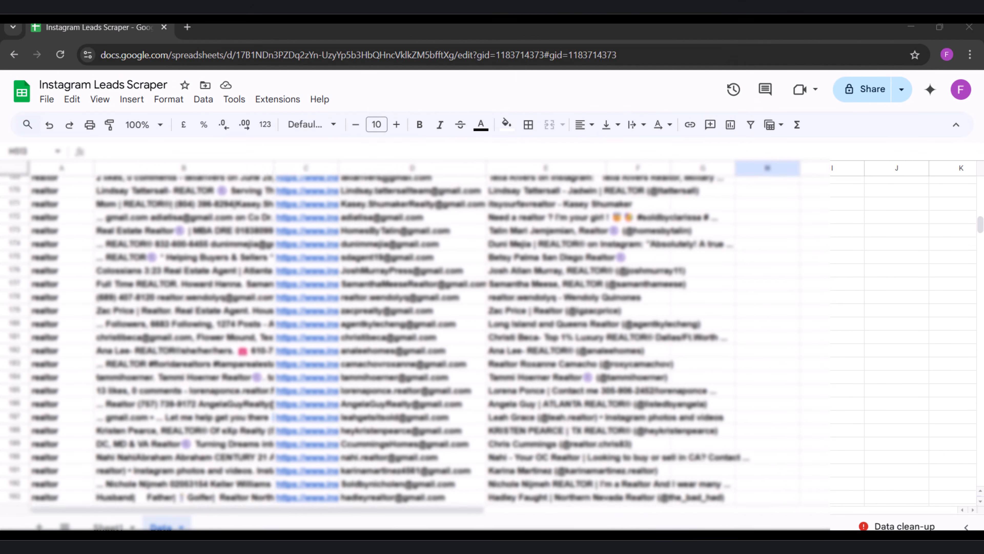
pyautogui.scroll(-20, 488, 339)
pyautogui.scroll(-10, 488, 339)
pyautogui.scroll(-5, 489, 340)
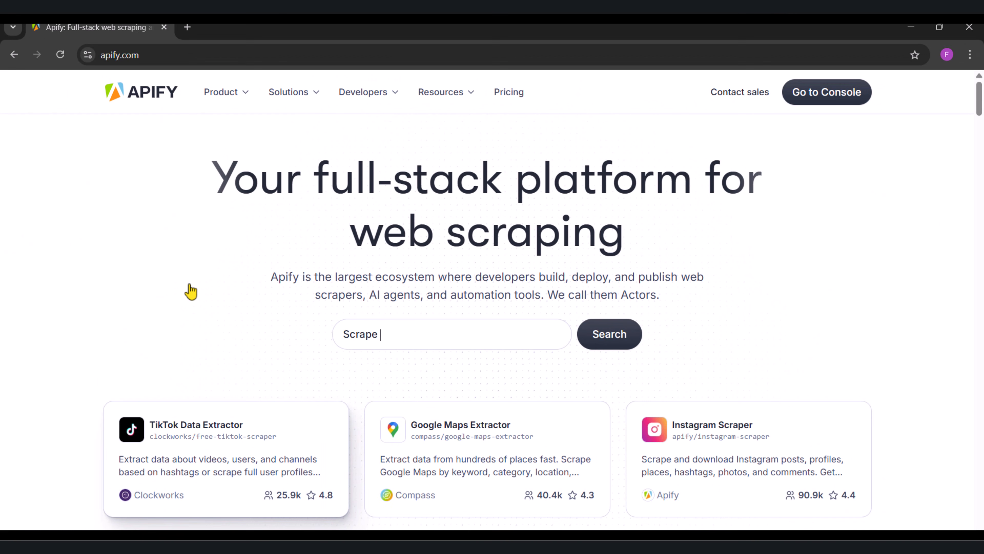
pyautogui.write('TikTok profiles')
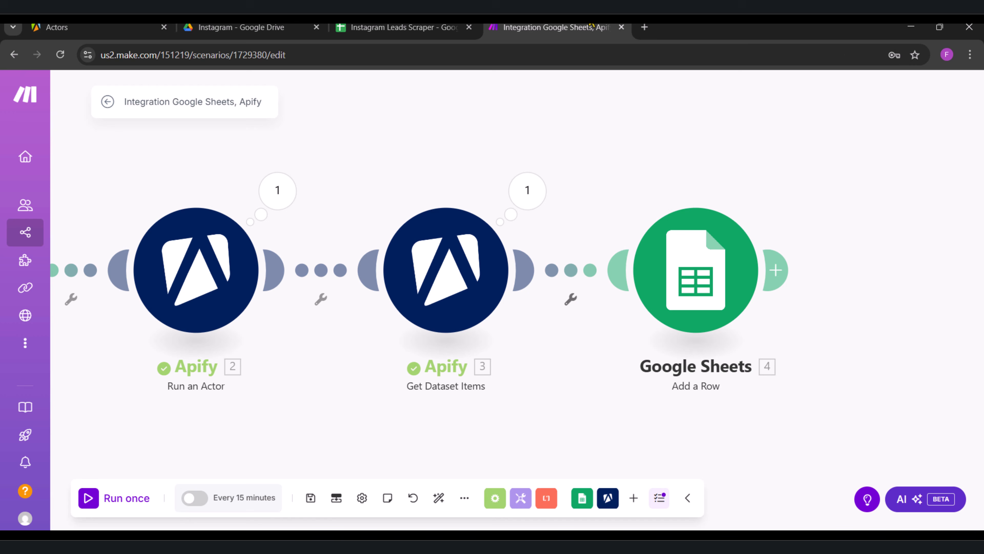
pyautogui.click(88, 498)
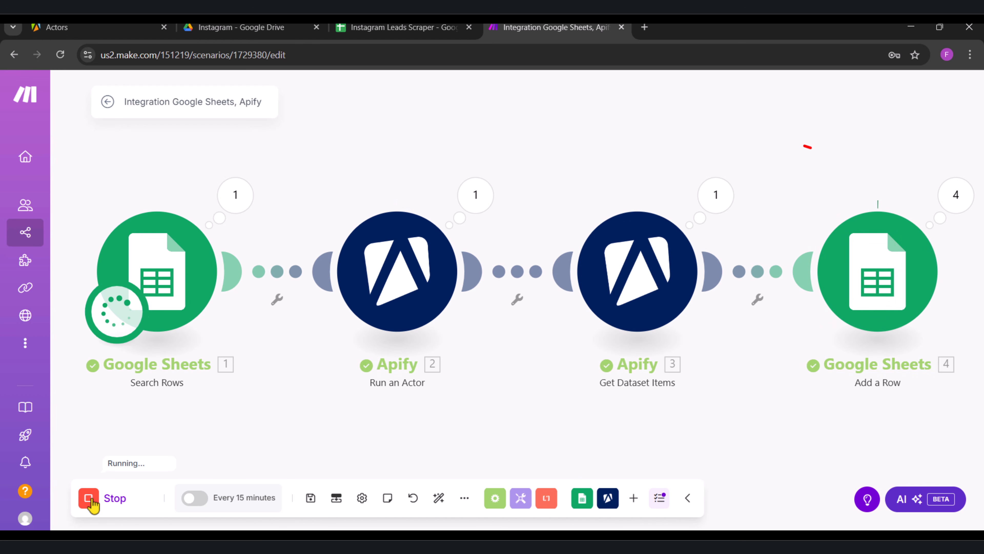
pyautogui.hscroll(2, 418, 341)
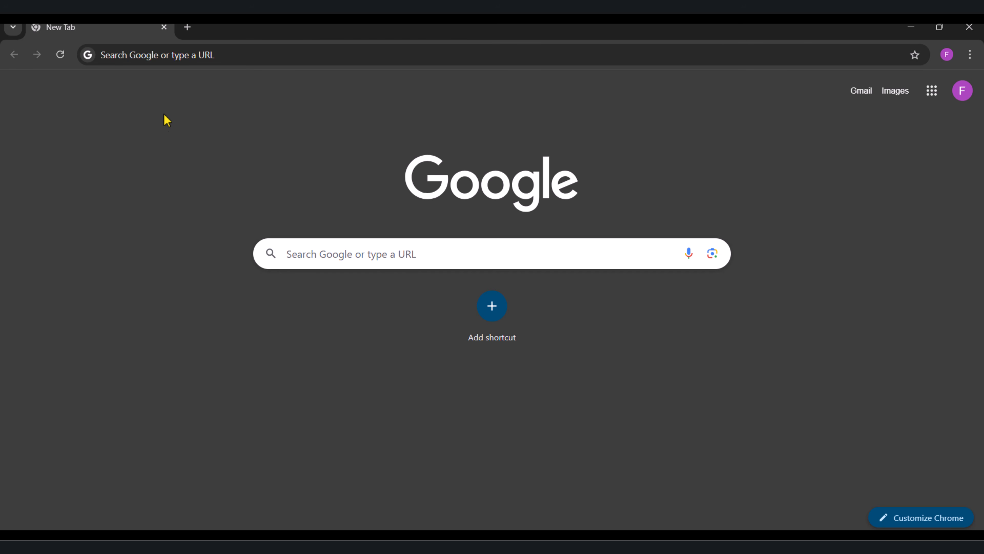
# Step: Search the web for "apify", open the official Apify site and go to its console
pyautogui.click(138, 58)
pyautogui.write('apify')
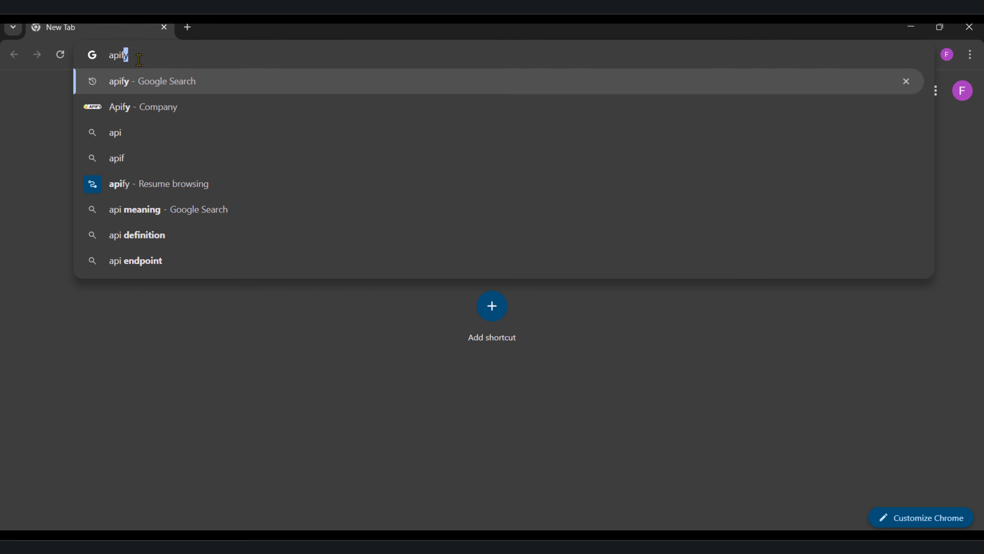
pyautogui.press('Return')
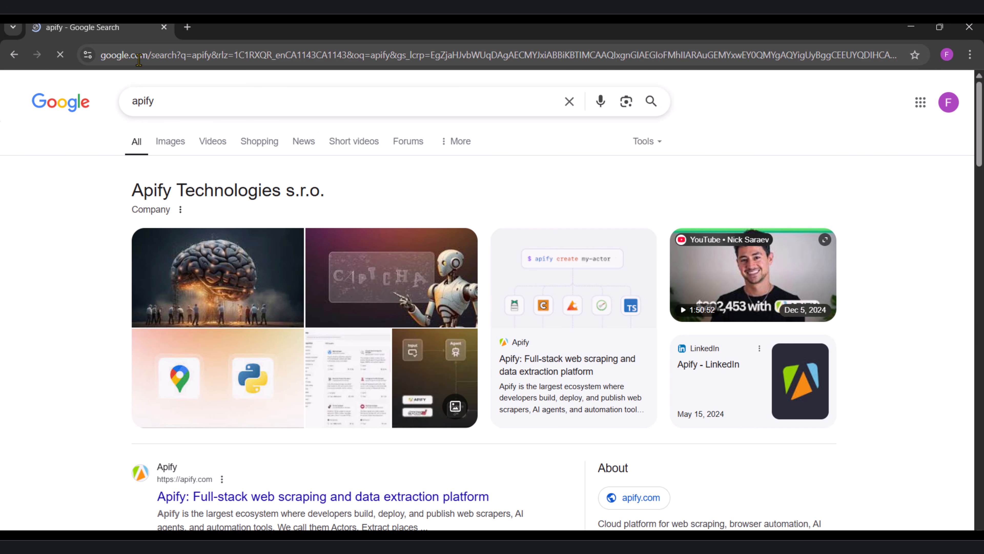
pyautogui.scroll(-2, 87, 287)
pyautogui.scroll(-4, 87, 288)
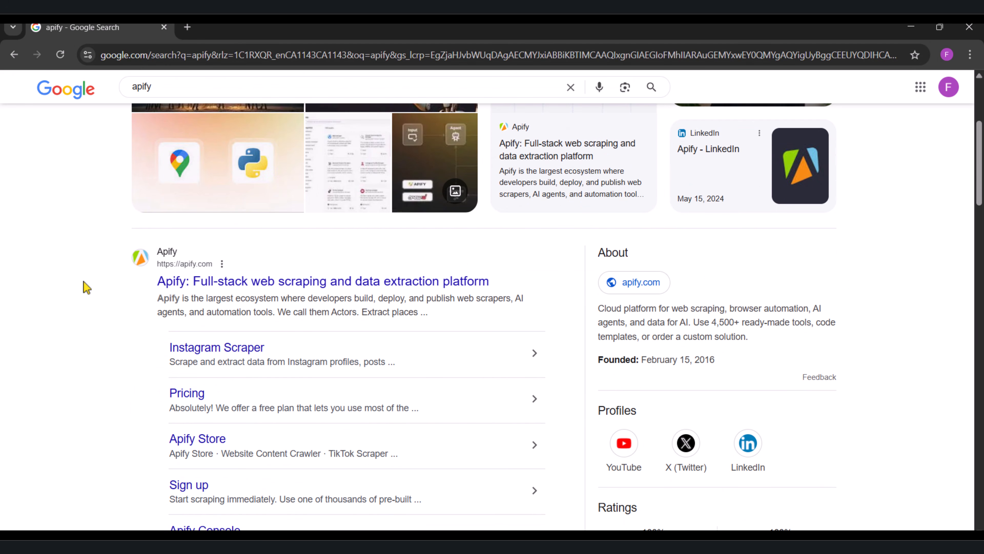
pyautogui.click(190, 283)
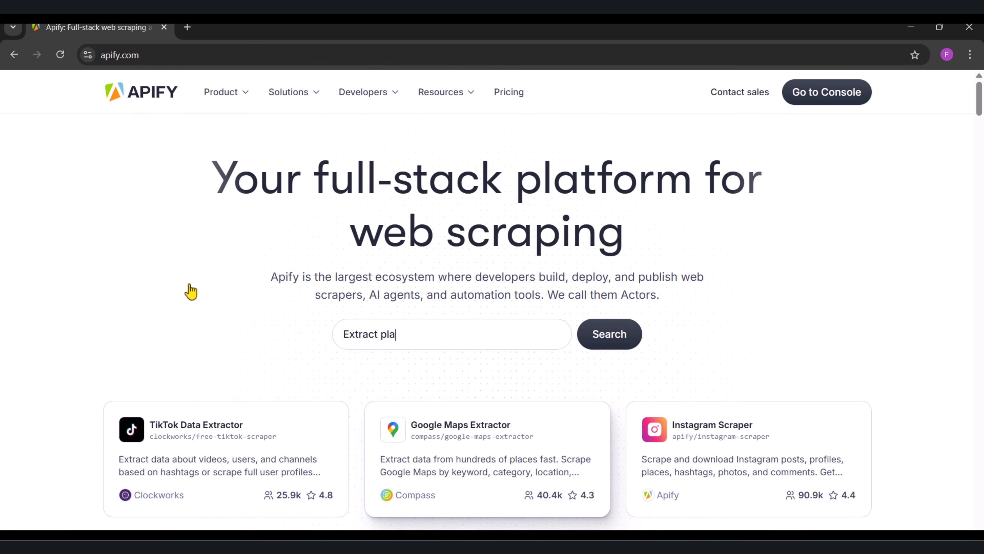
pyautogui.click(824, 95)
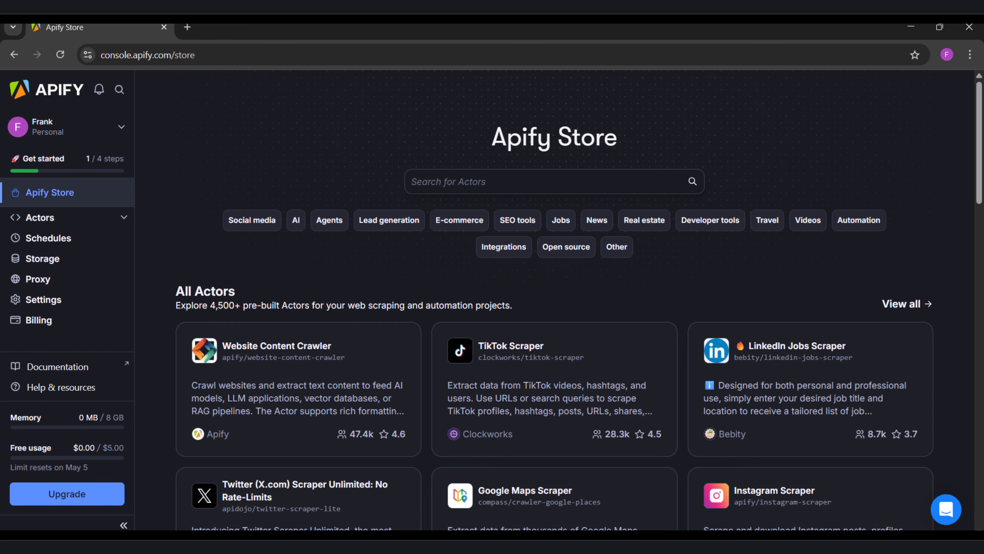
# Step: Search the Apify Store for "instagram email scraper" and open the Mass Instagram Email Scraper by Scraper Mind
pyautogui.click(435, 176)
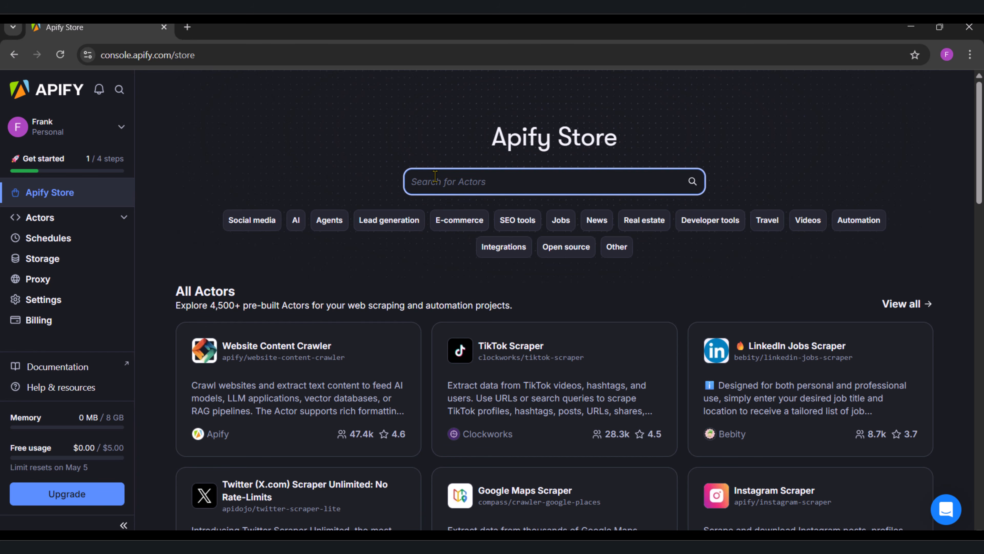
pyautogui.write('instagr')
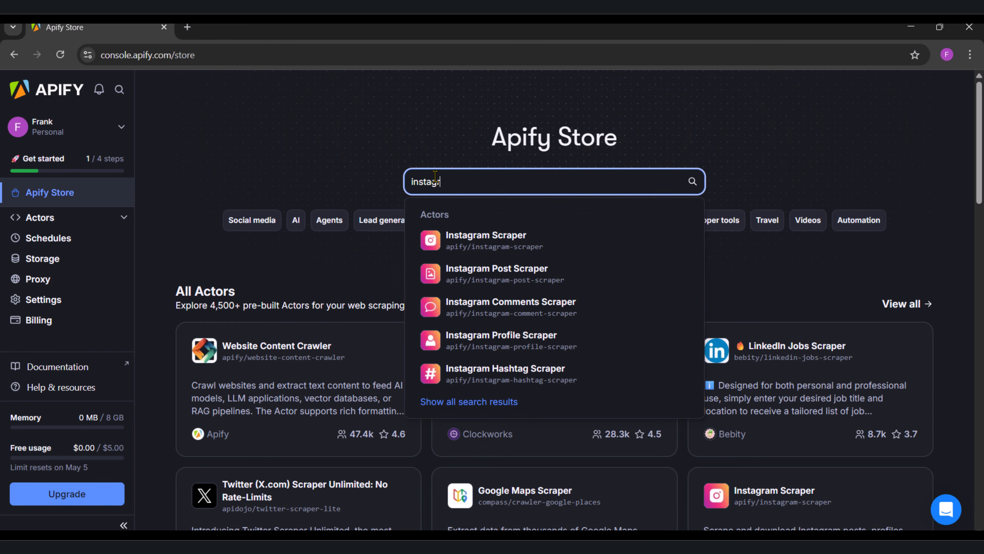
pyautogui.write('am email')
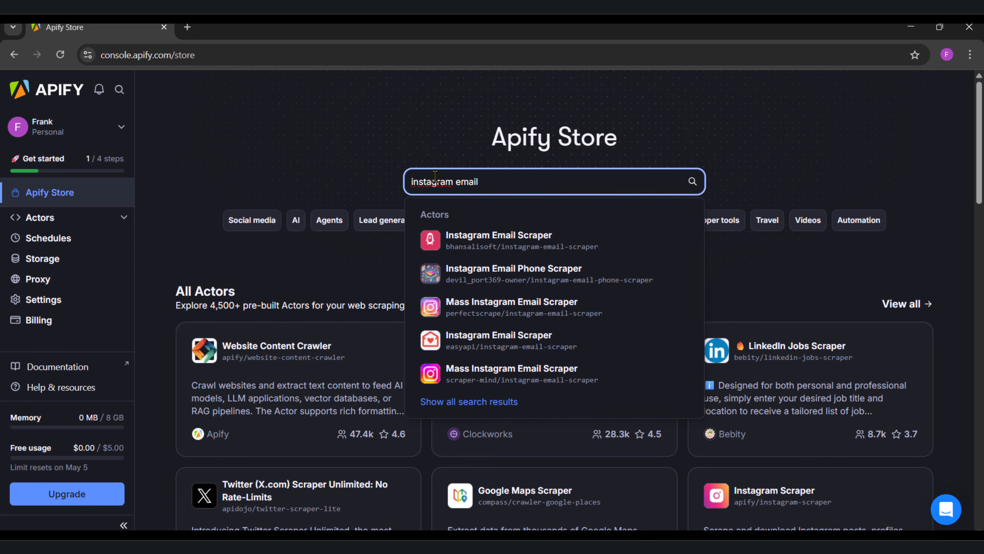
pyautogui.write(' scraper')
pyautogui.press('Return')
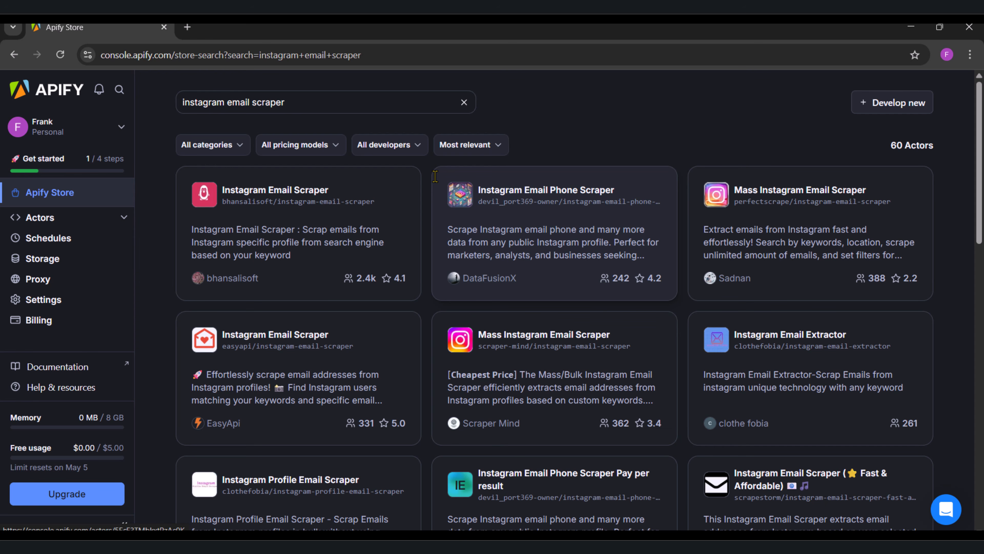
pyautogui.click(532, 357)
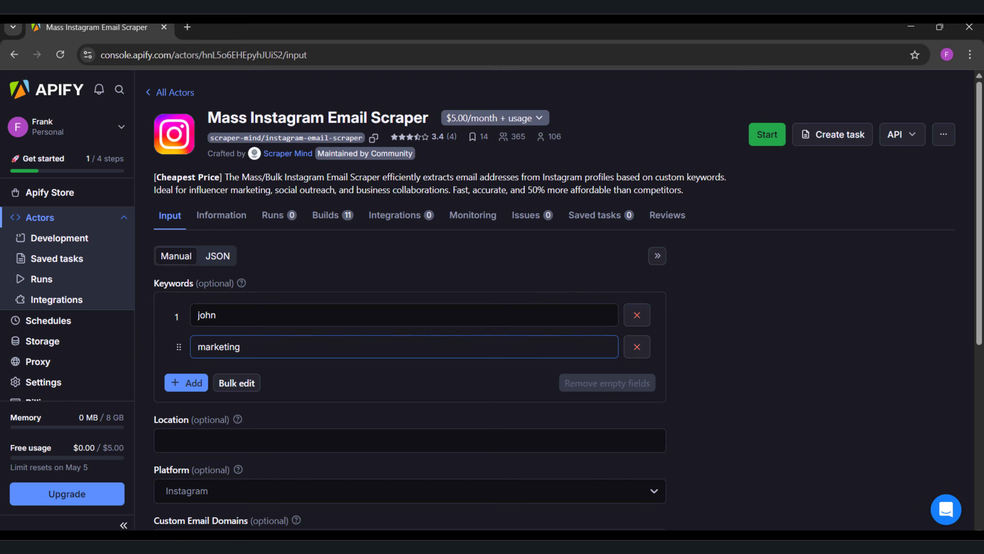
# Step: Replace the Actor's default keywords with "realtor" and "real estate agent"
pyautogui.scroll(-2, 418, 262)
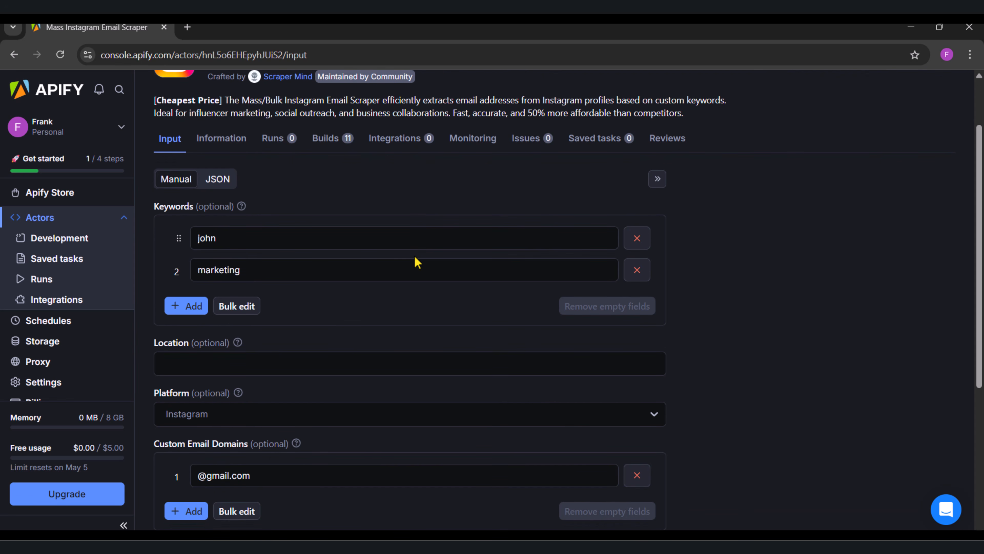
pyautogui.click(643, 278)
pyautogui.click(643, 245)
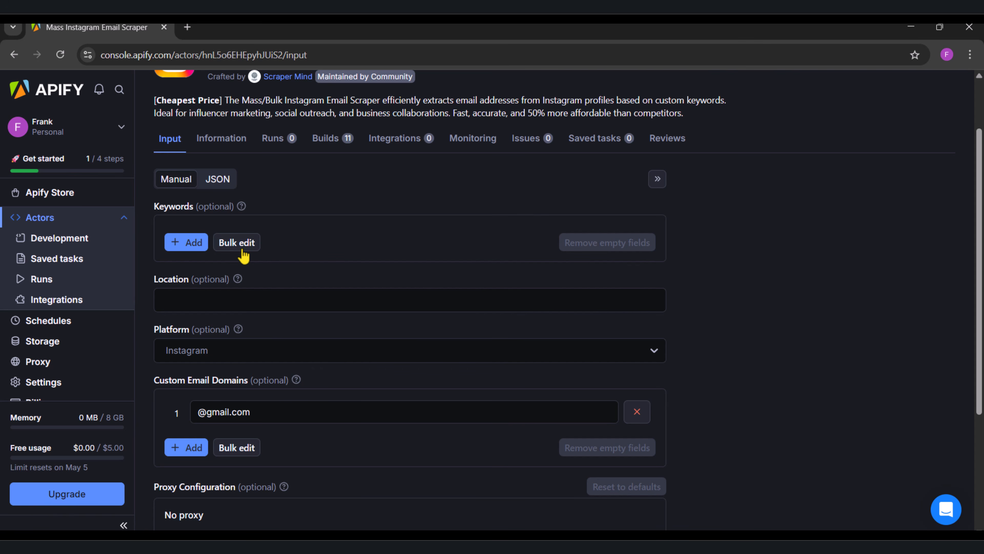
pyautogui.click(186, 242)
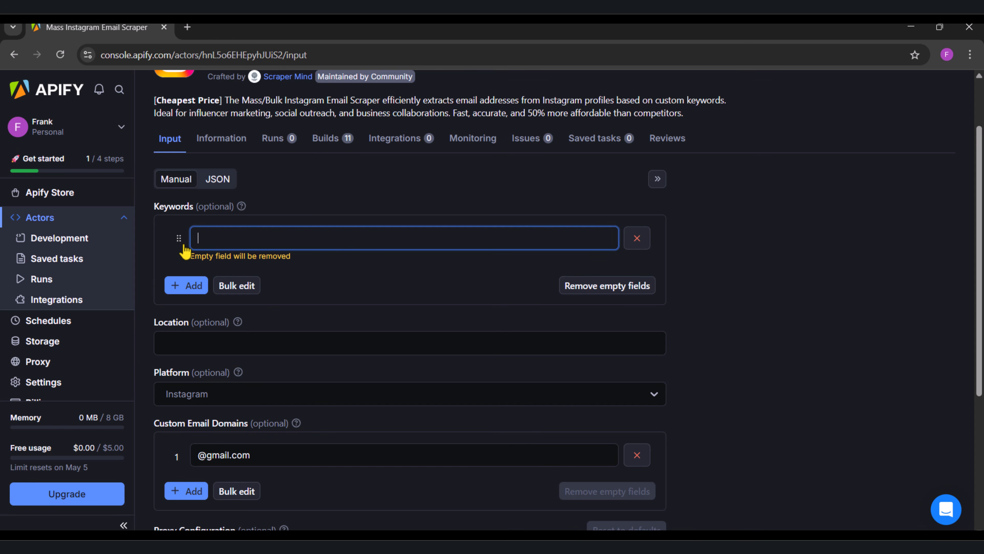
pyautogui.write('realtor')
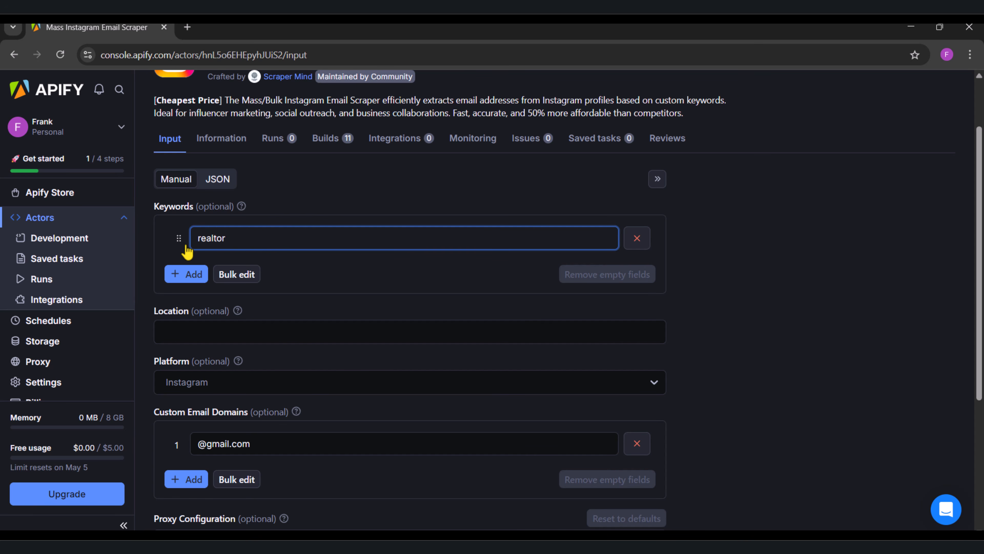
pyautogui.click(194, 278)
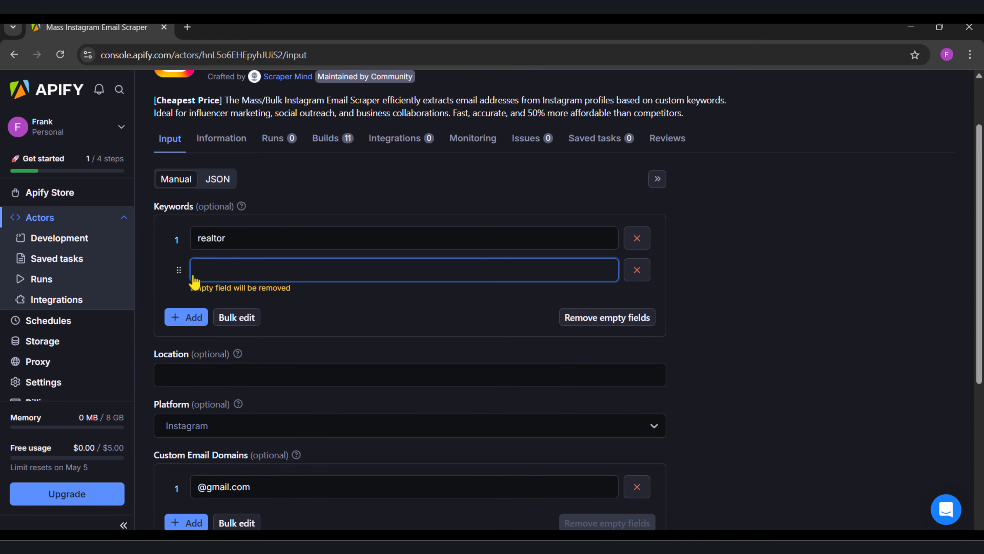
pyautogui.write('real estate agent')
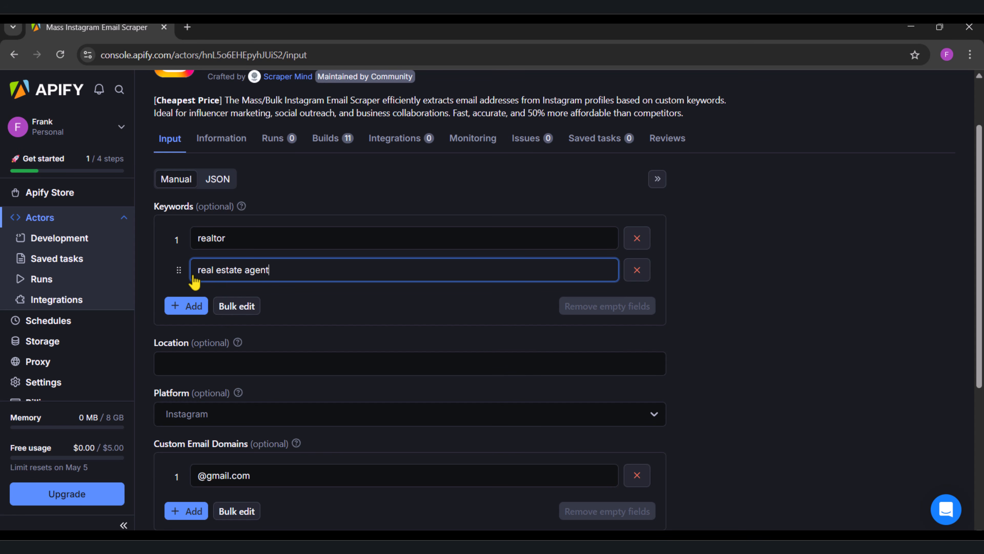
pyautogui.click(642, 310)
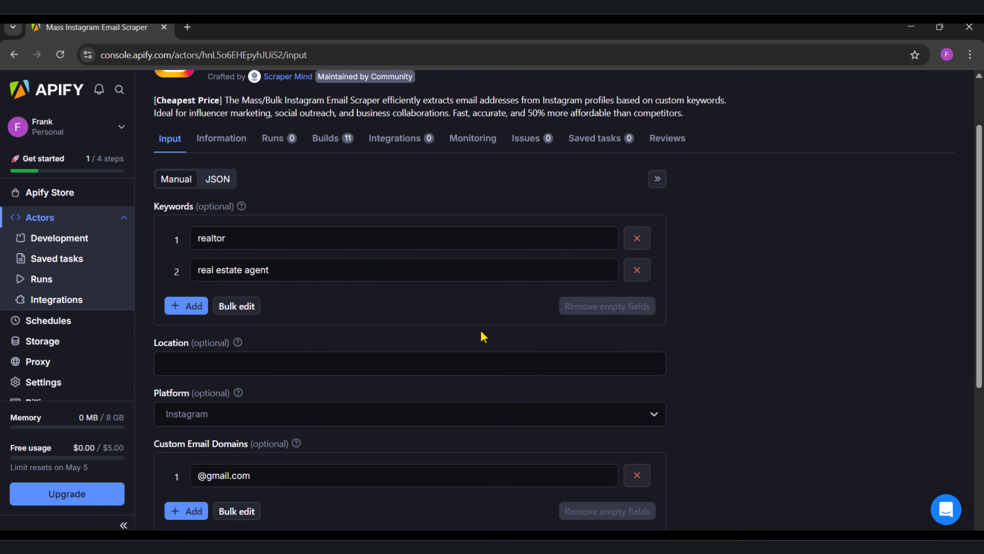
pyautogui.scroll(-1, 490, 332)
pyautogui.click(359, 326)
pyautogui.write('United States')
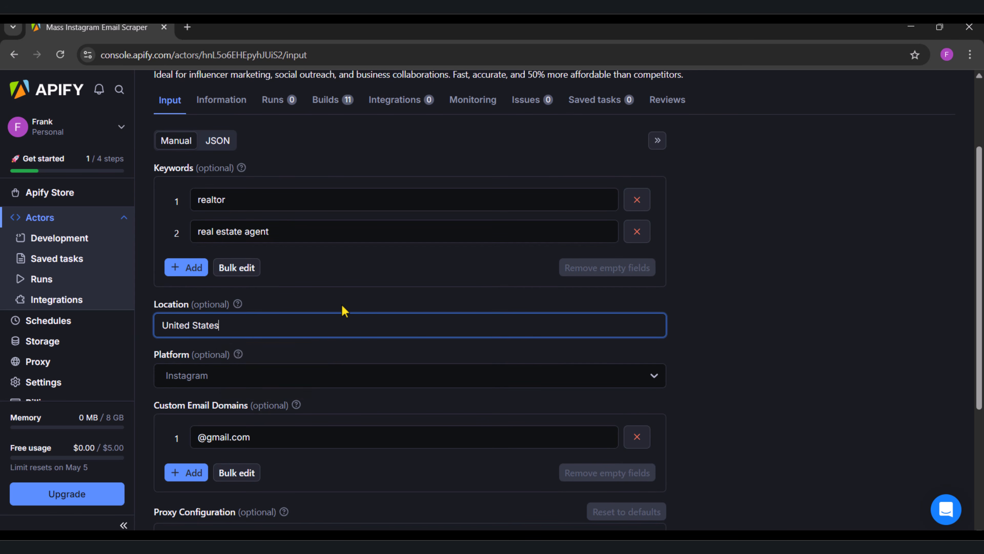
pyautogui.hotkey('ctrl', 'a')
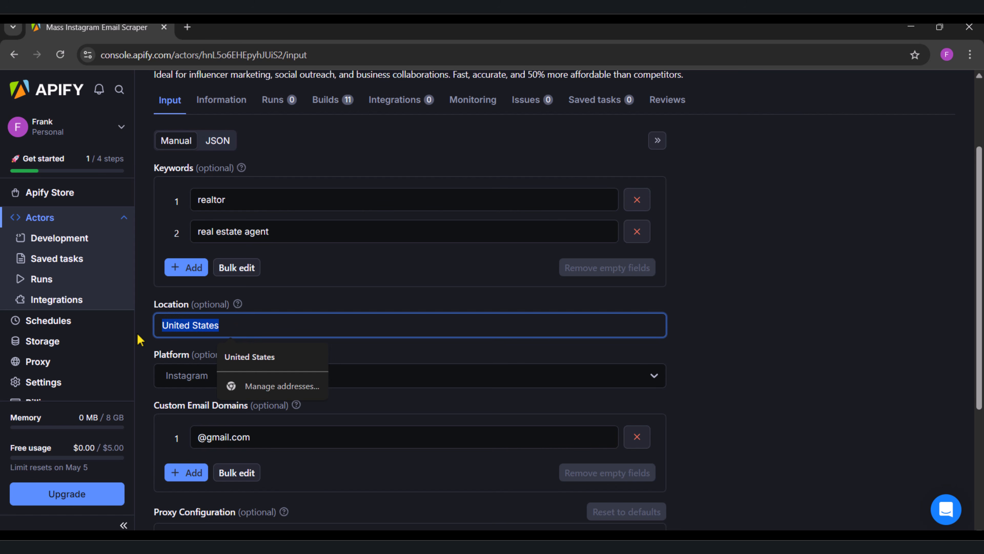
pyautogui.press('BackSpace')
pyautogui.scroll(-3, 140, 340)
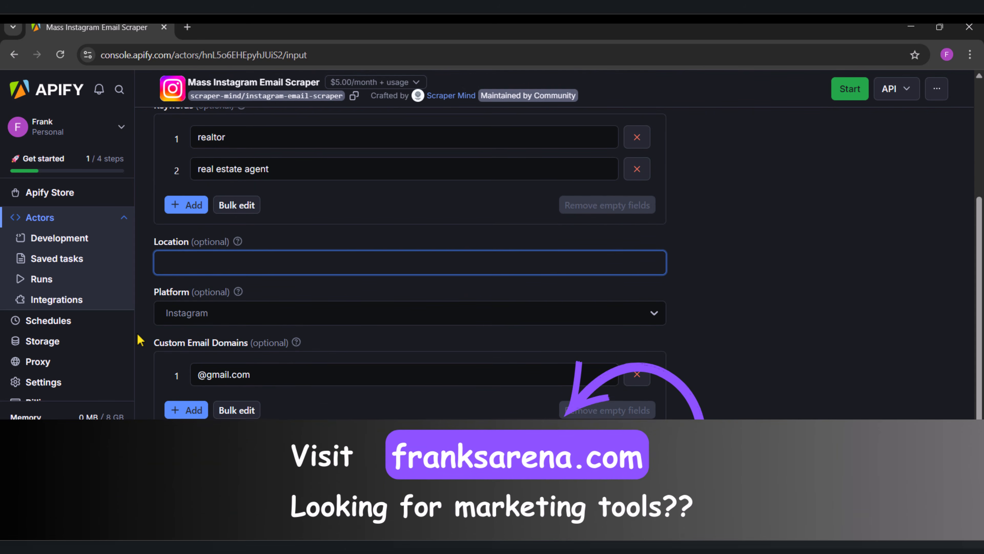
pyautogui.click(143, 339)
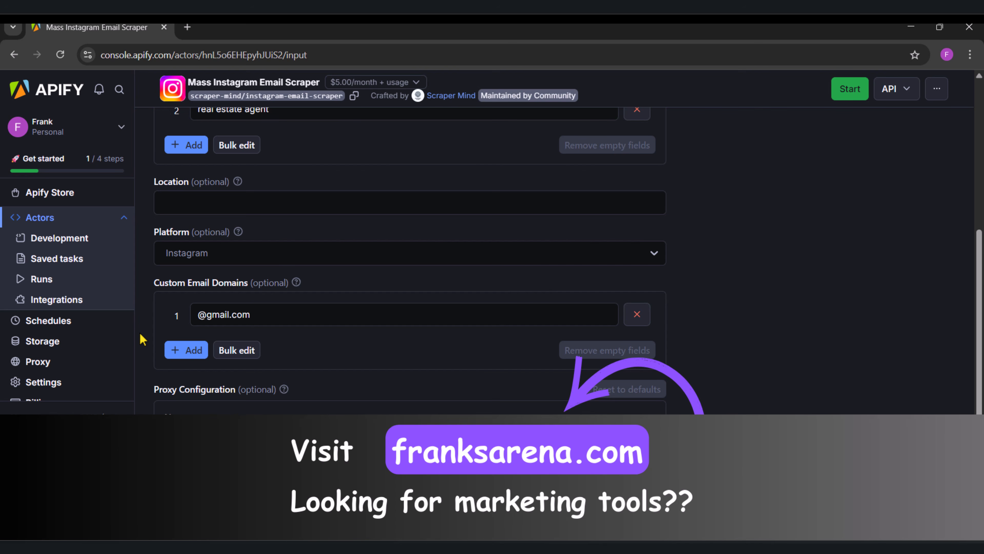
pyautogui.scroll(-1, 142, 339)
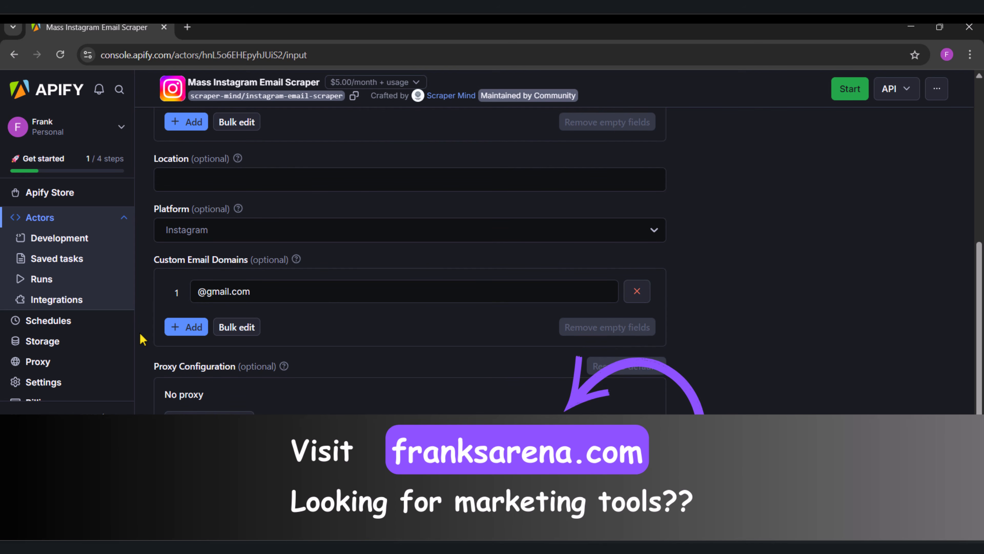
pyautogui.click(178, 329)
pyautogui.write('@')
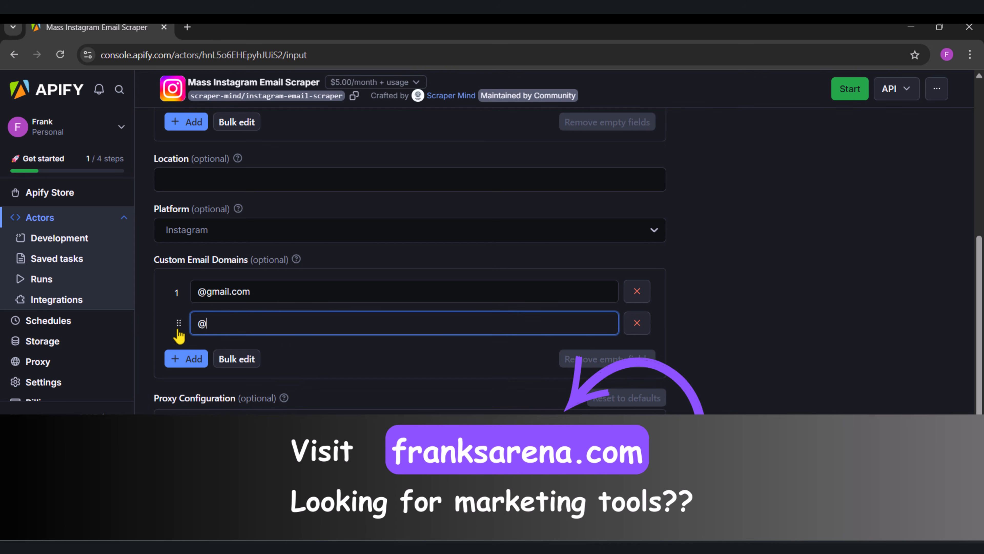
pyautogui.write('outlook.com')
pyautogui.click(188, 361)
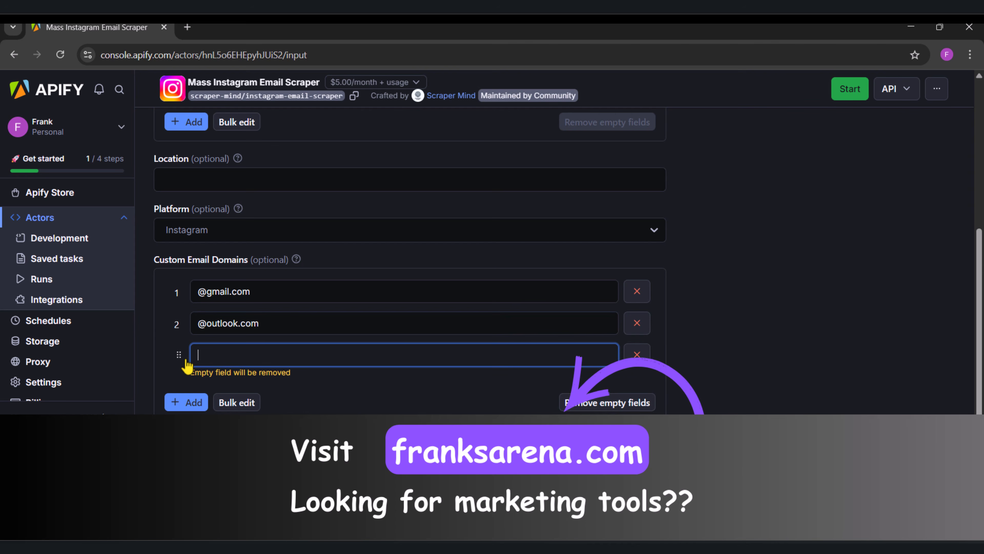
pyautogui.write('@yahoo')
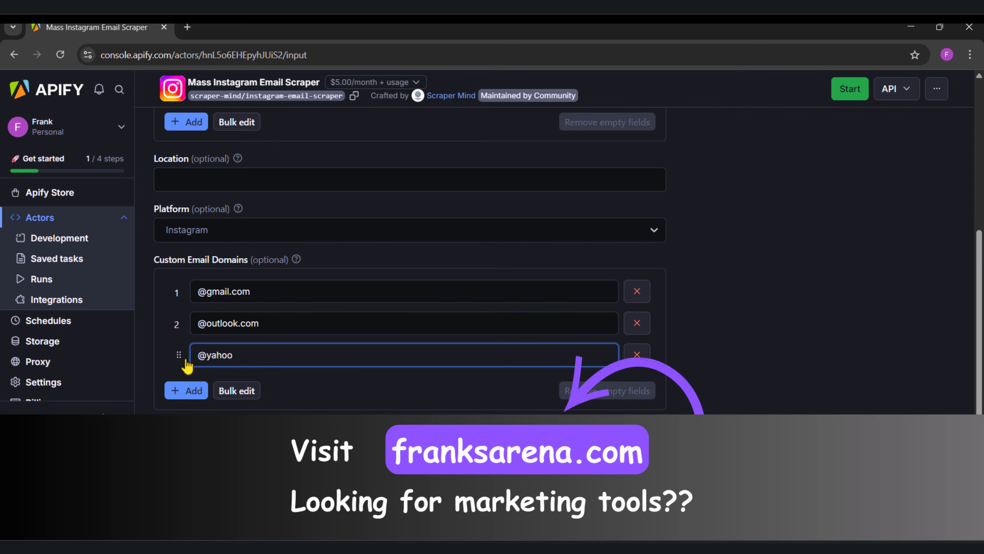
pyautogui.write('.com')
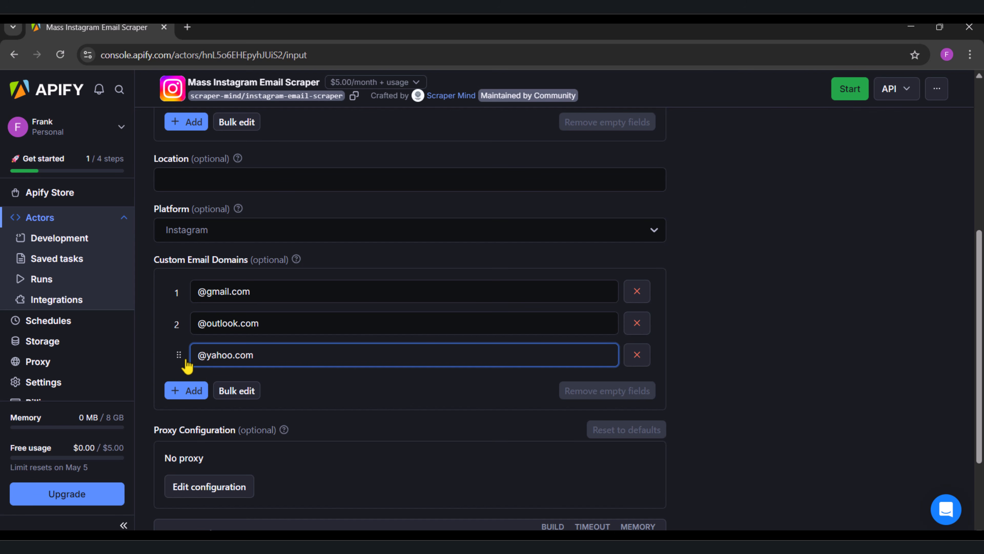
pyautogui.click(637, 354)
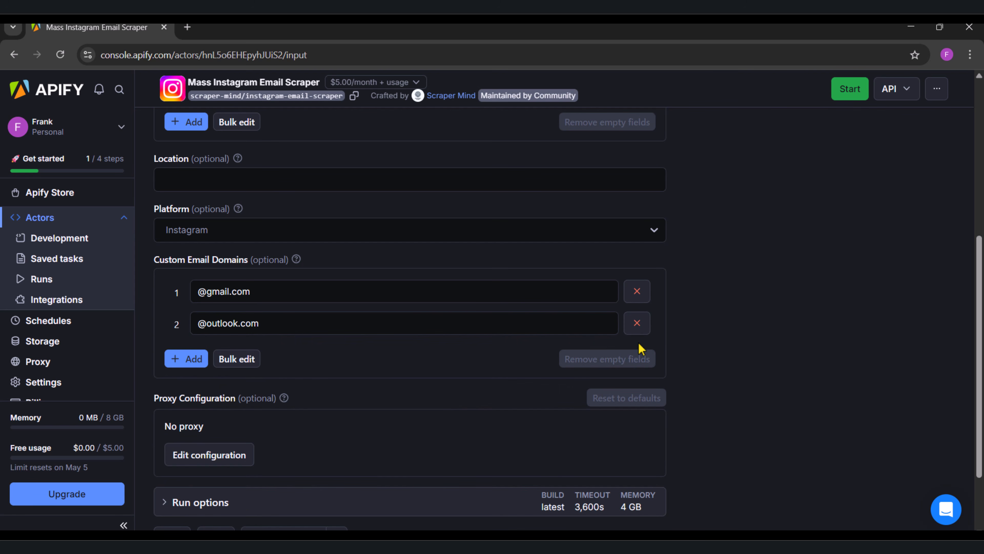
pyautogui.click(637, 327)
pyautogui.click(637, 291)
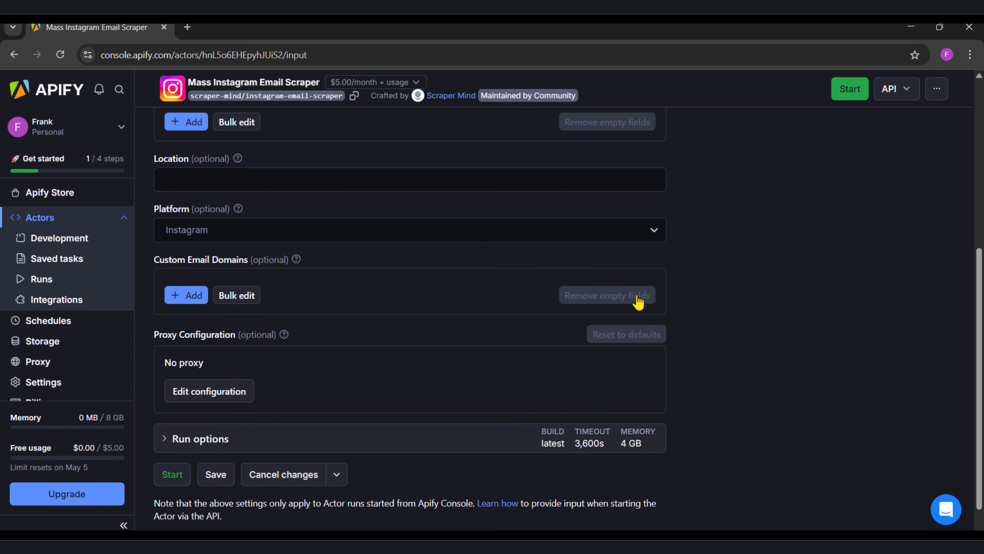
# Step: Start the Mass Instagram Email Scraper and rent the Actor with its free trial
pyautogui.scroll(3, 638, 302)
pyautogui.scroll(-4, 637, 302)
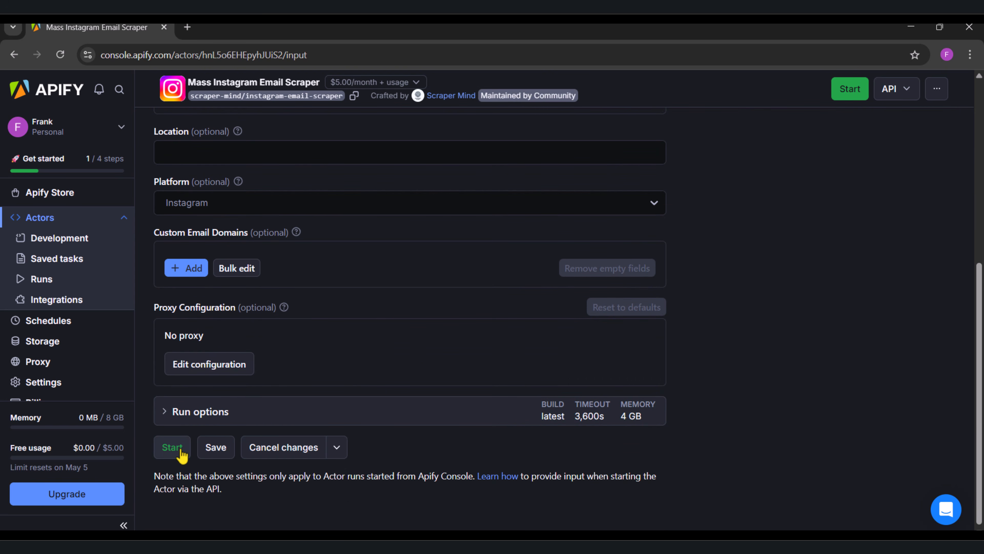
pyautogui.click(181, 454)
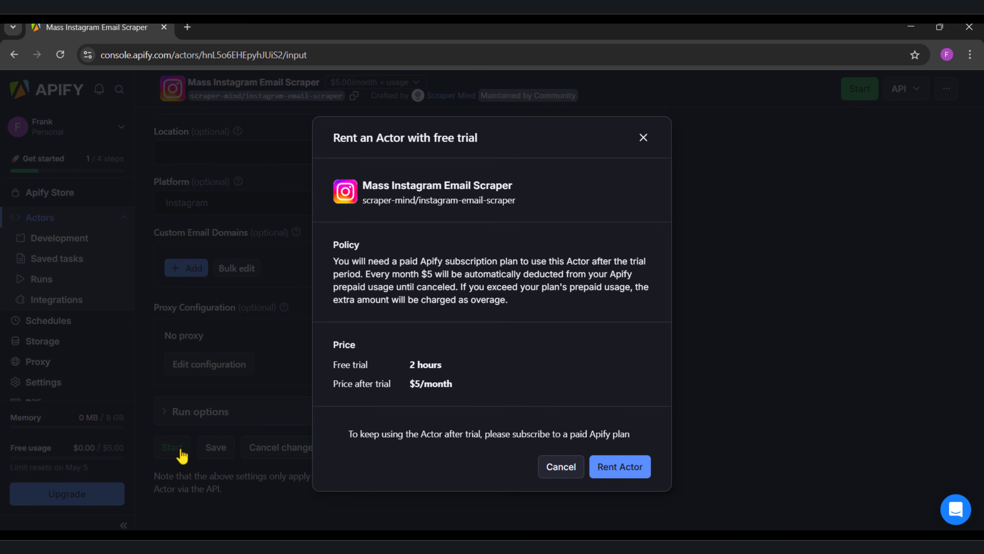
pyautogui.click(619, 468)
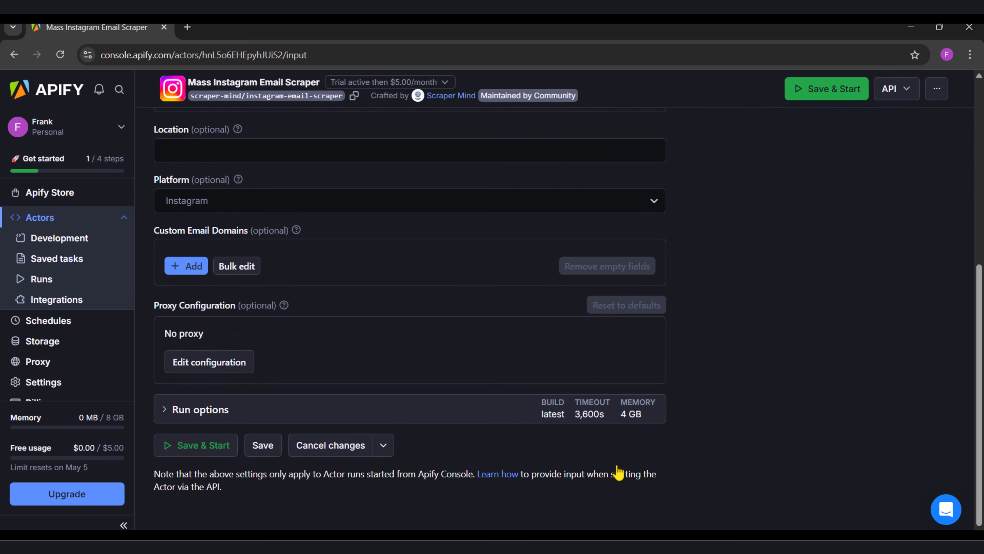
# Step: Run the Mass Instagram Email Scraper and examine the extracted entries in its run log
pyautogui.click(215, 451)
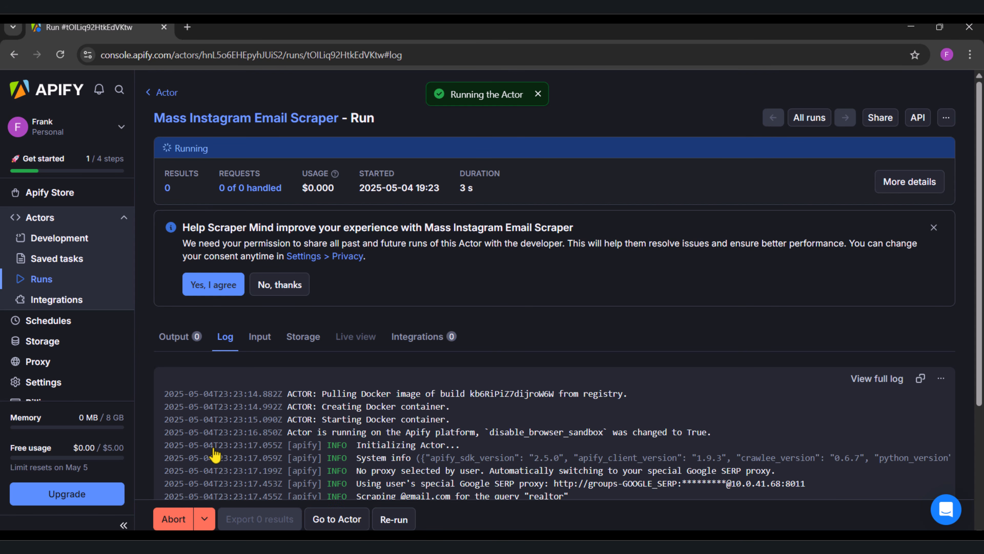
pyautogui.scroll(-2, 267, 400)
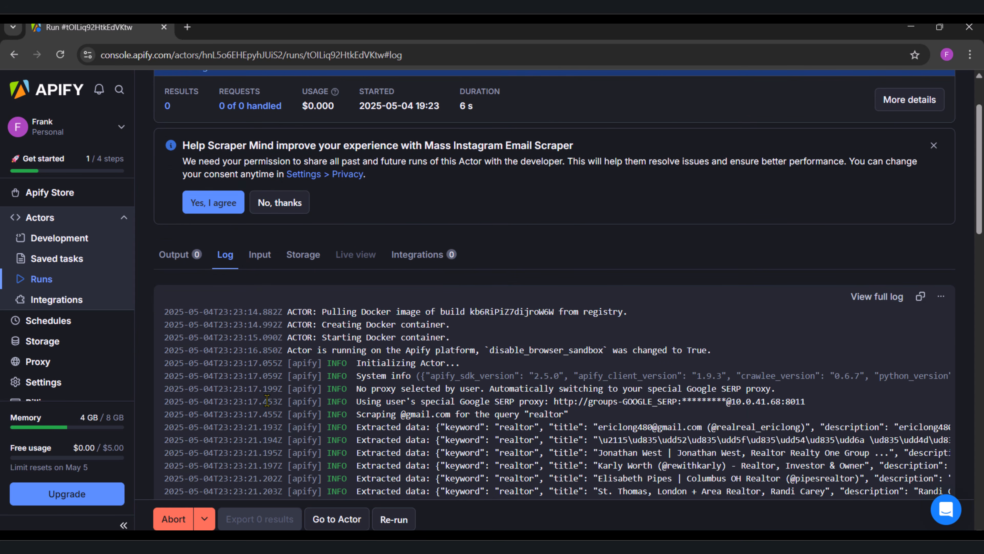
pyautogui.scroll(-2, 267, 400)
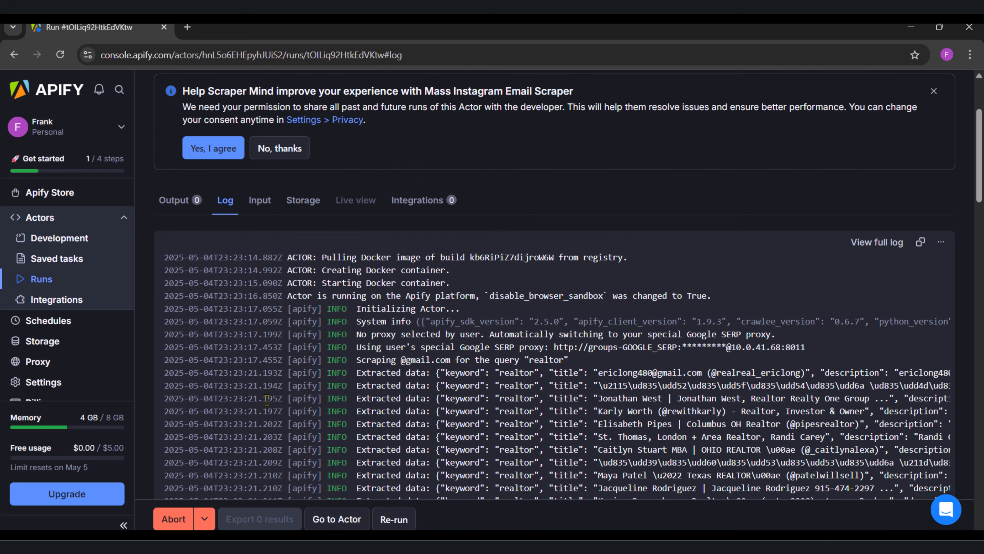
pyautogui.scroll(-7, 267, 400)
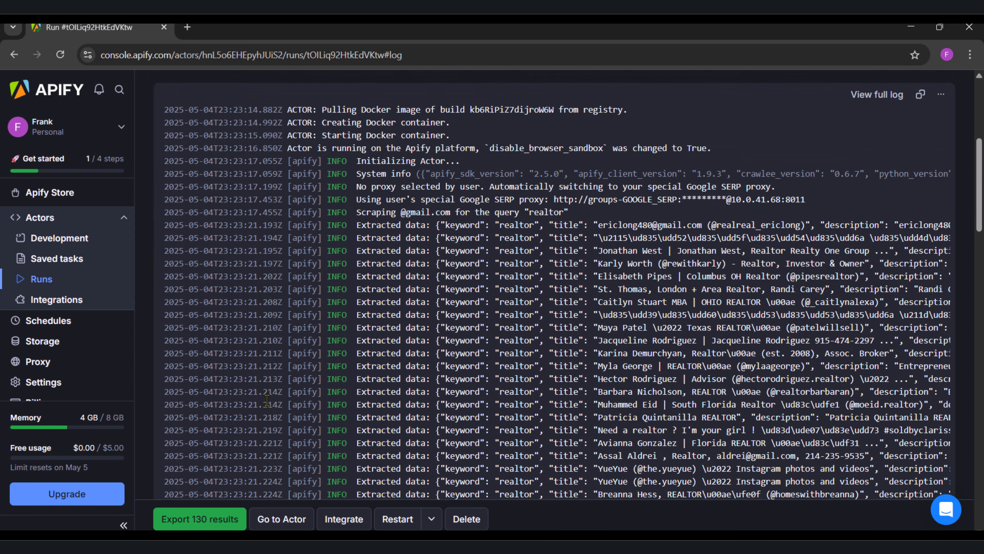
pyautogui.scroll(-5, 267, 400)
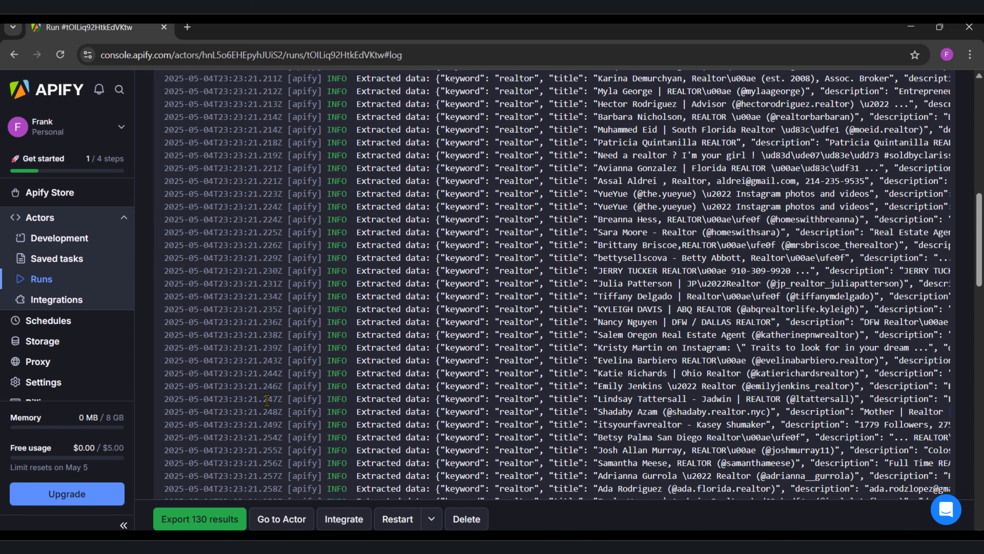
pyautogui.scroll(-2, 267, 400)
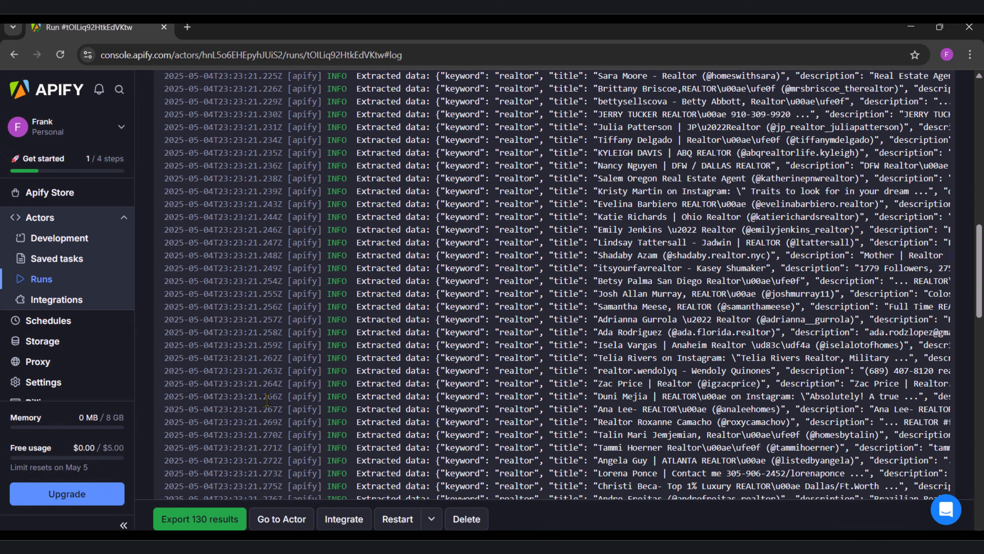
pyautogui.scroll(-2, 267, 400)
pyautogui.scroll(15, 267, 400)
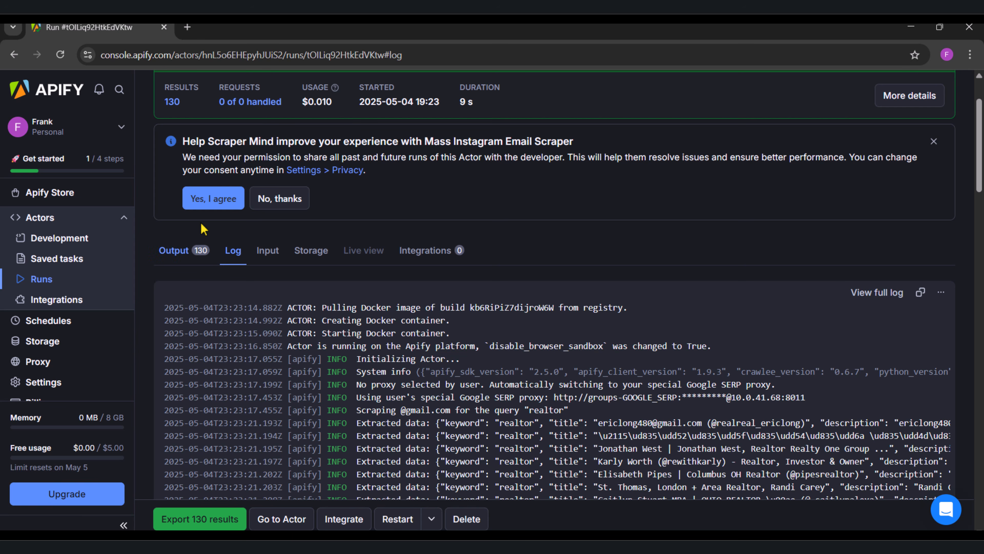
# Step: Decline sharing the Actor's runs with the developer and look over the run log
pyautogui.click(267, 206)
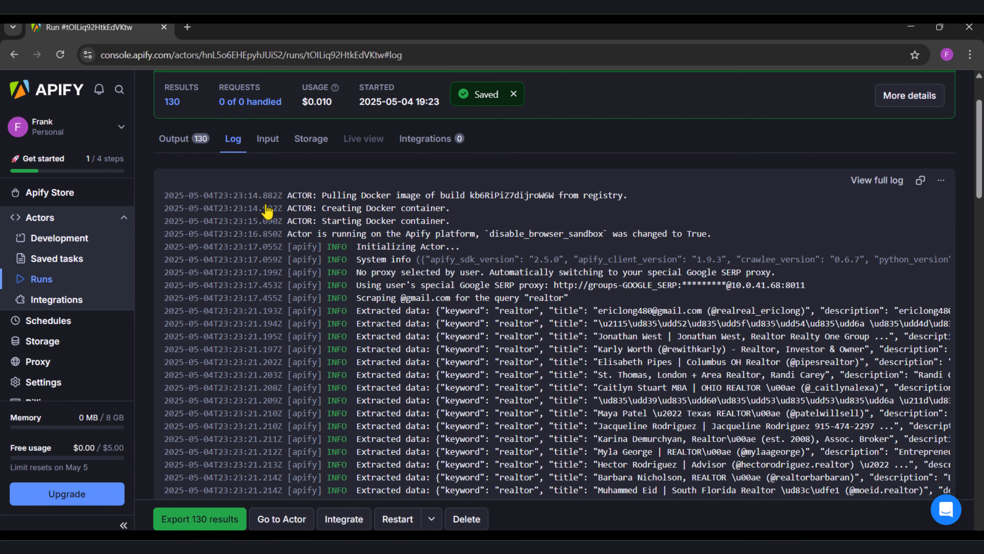
pyautogui.scroll(-10, 266, 209)
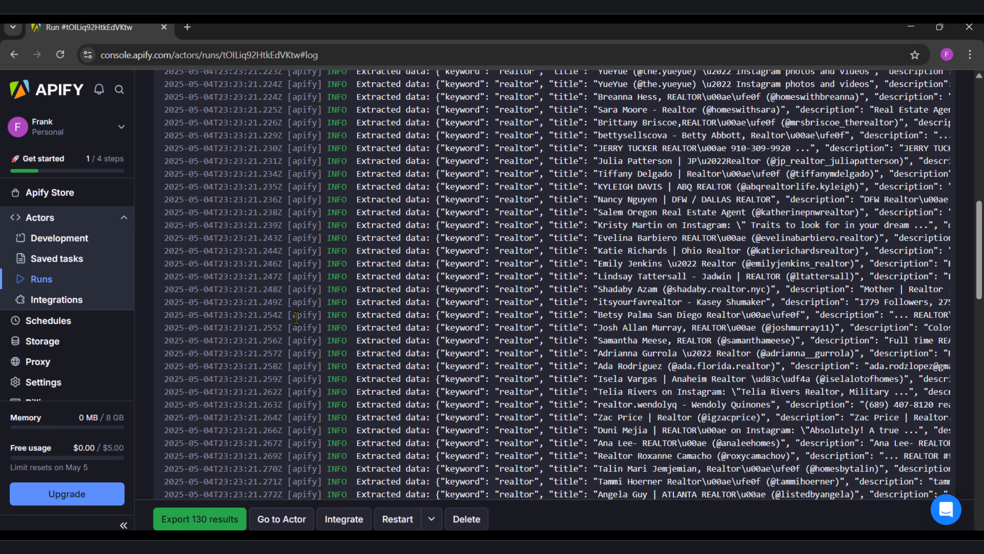
# Step: Open Google Drive in a new browser tab by searching for "google drive"
pyautogui.click(187, 27)
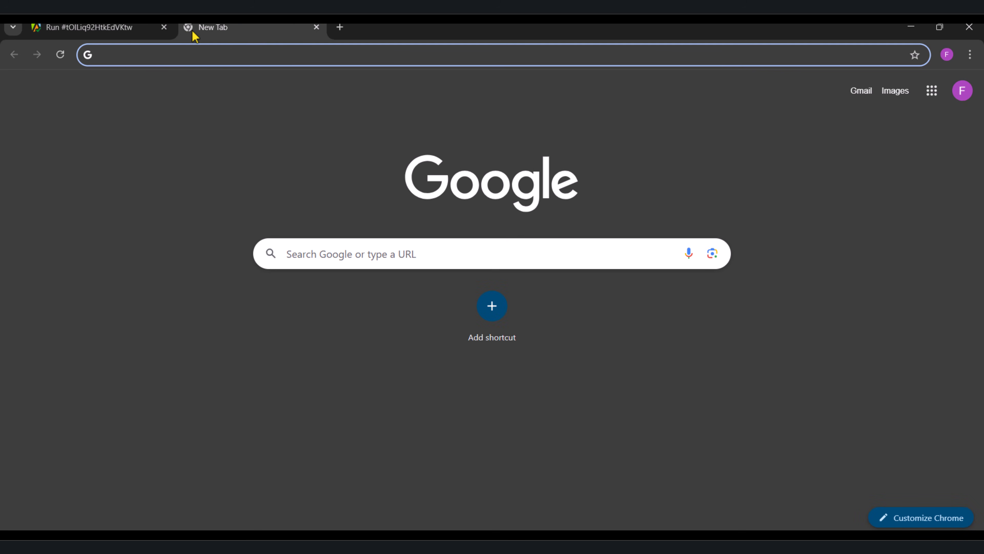
pyautogui.write('google drive')
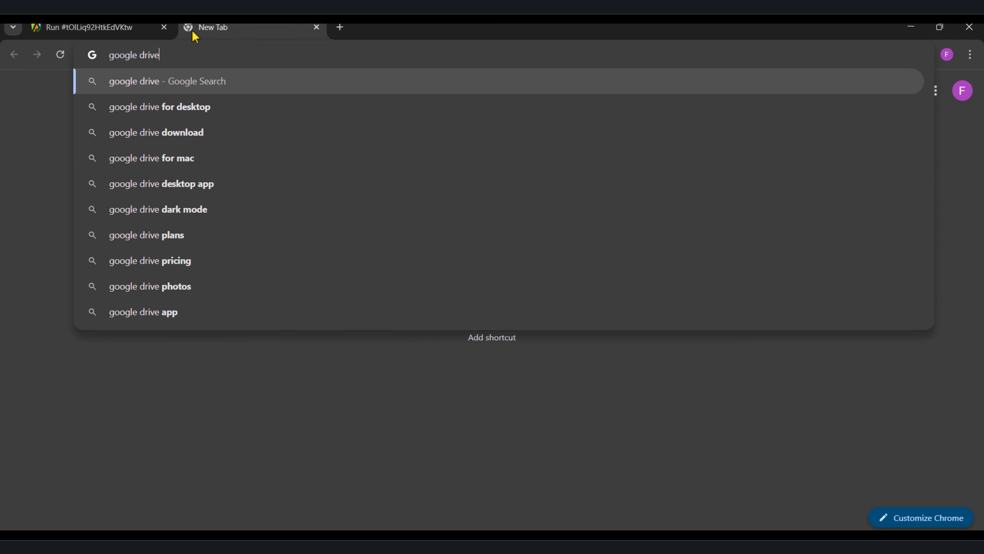
pyautogui.press('Return')
pyautogui.click(219, 212)
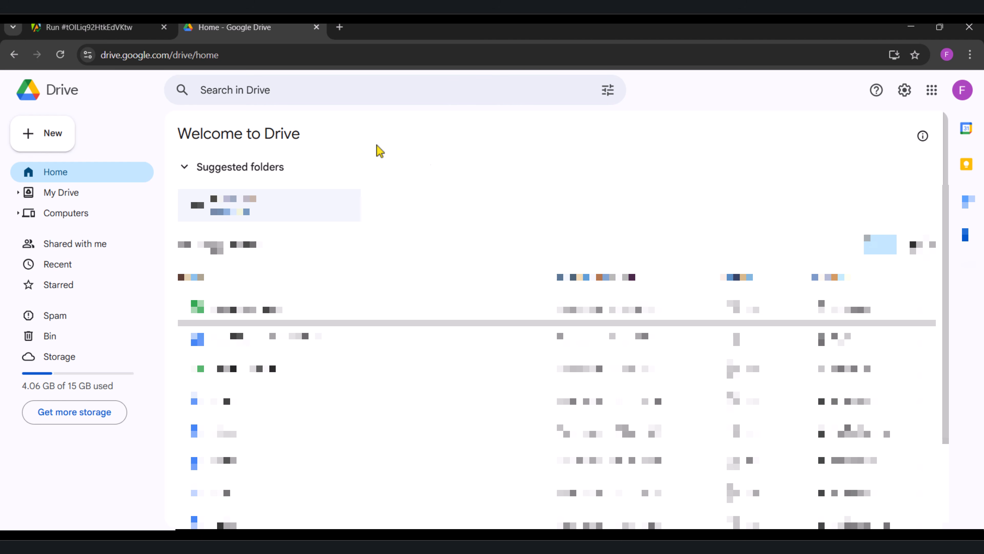
# Step: Create a new Google Drive folder named "Instagram"
pyautogui.click(48, 138)
pyautogui.click(48, 132)
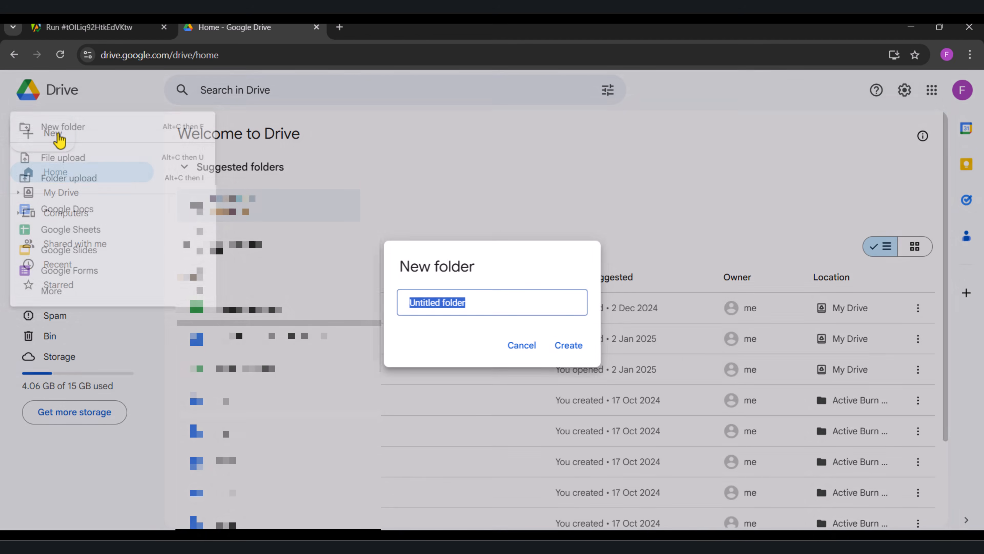
pyautogui.write('Instr')
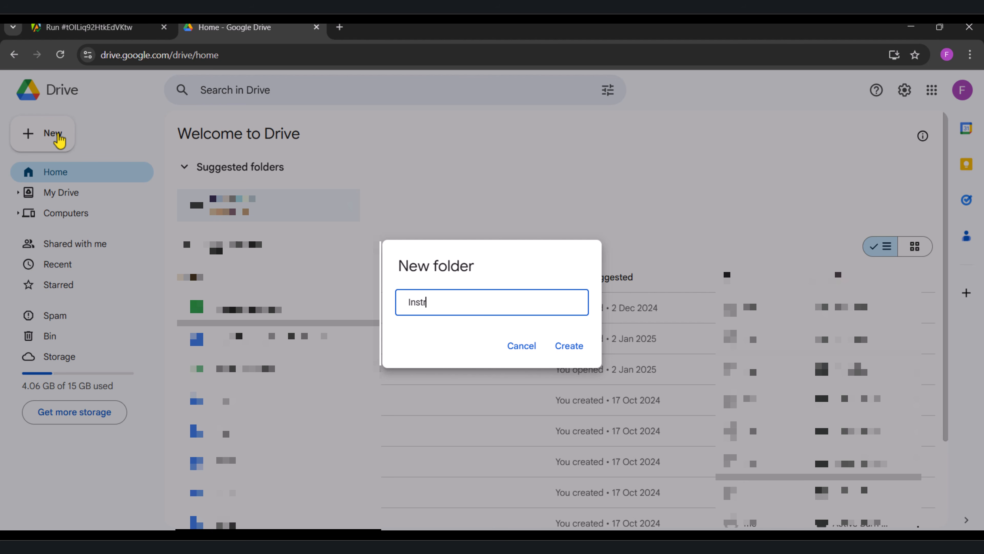
pyautogui.press('BackSpace')
pyautogui.write('agram')
pyautogui.click(568, 345)
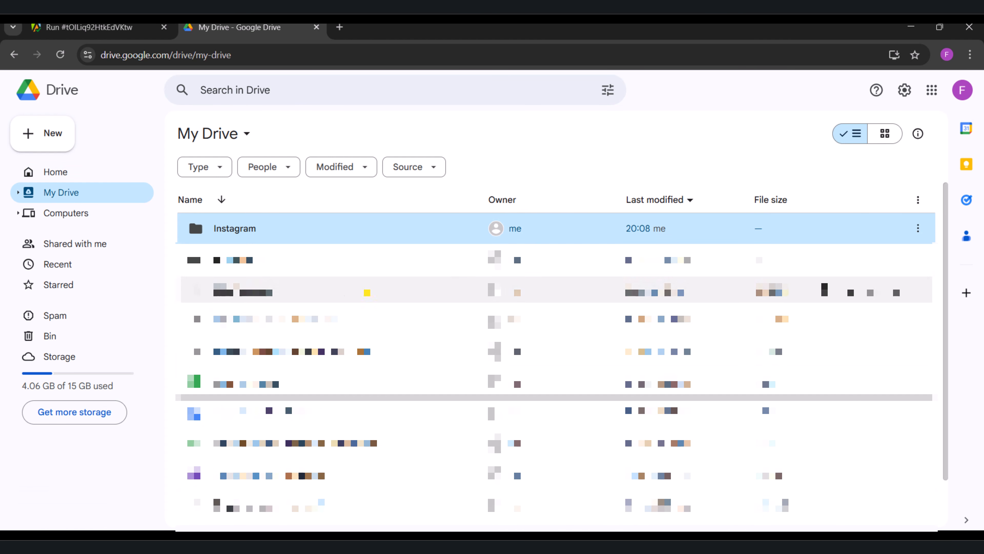
# Step: Create a blank Google Sheets spreadsheet inside the Instagram folder and dismiss the pre-built tables suggestions
pyautogui.doubleClick(253, 237)
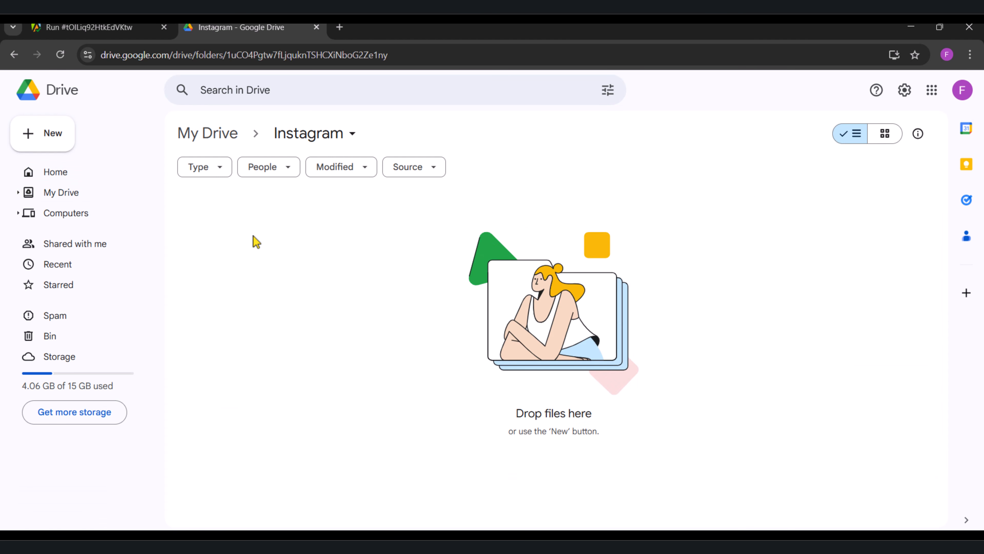
pyautogui.rightClick(256, 242)
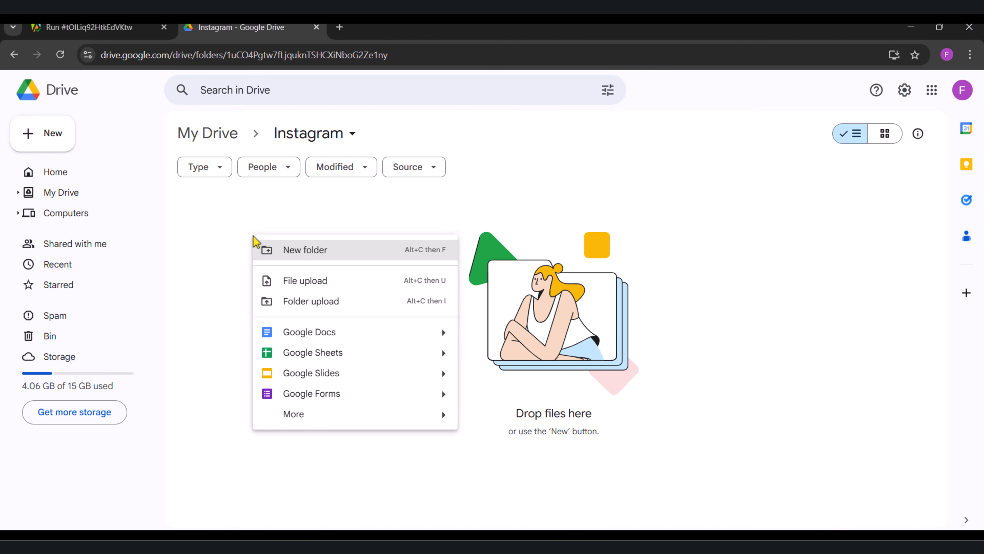
pyautogui.click(384, 353)
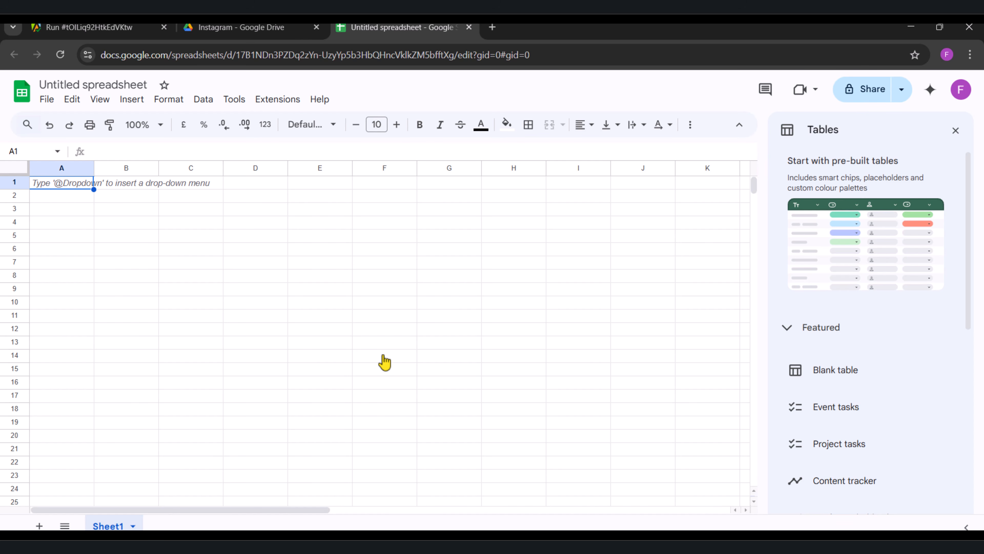
pyautogui.click(955, 131)
# Step: Rename the spreadsheet as "Instagram Leads Scraper"
pyautogui.click(56, 85)
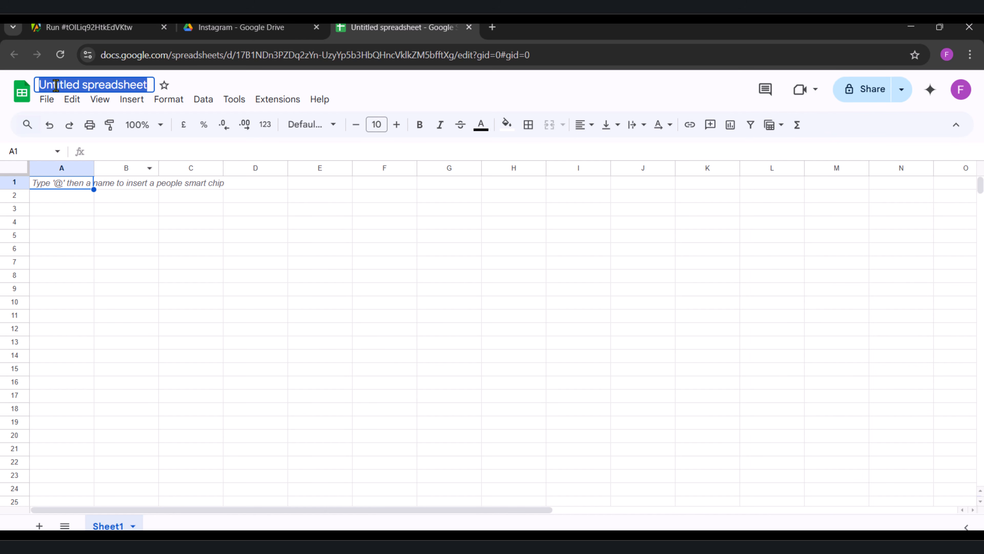
pyautogui.write('Instagram Le')
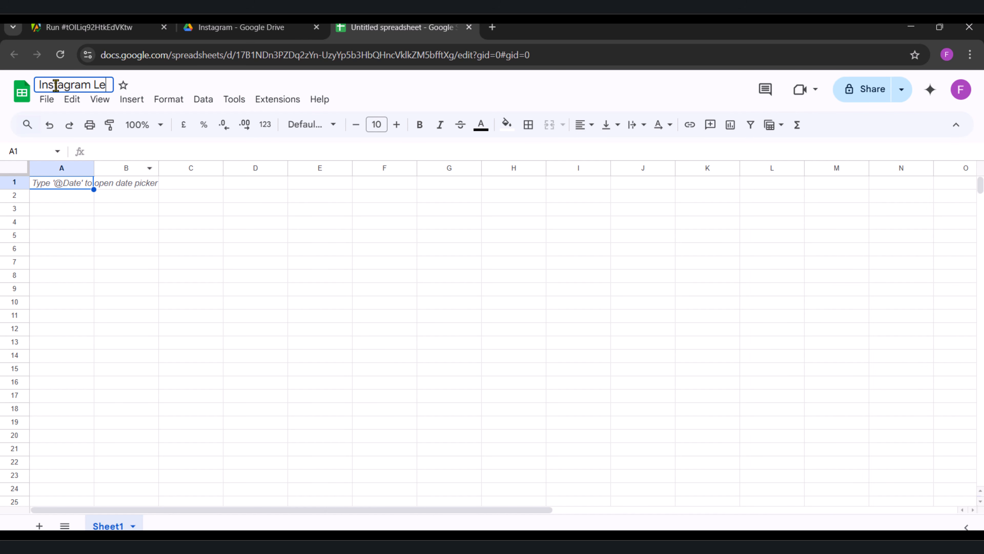
pyautogui.write('ads Scraper')
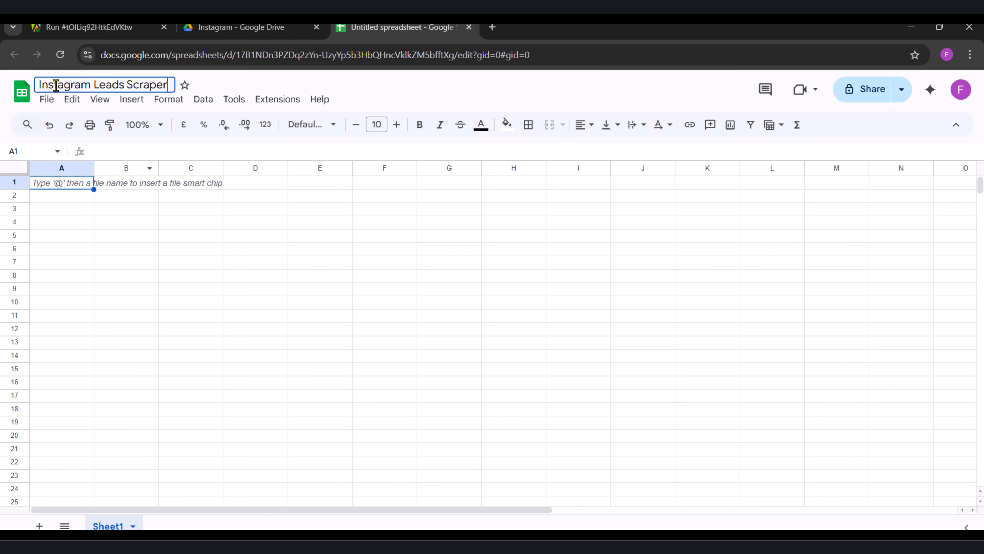
pyautogui.click(114, 224)
# Step: Enter a bold "Keywords" header in cell A1 and "realtor" in cell A2
pyautogui.click(62, 187)
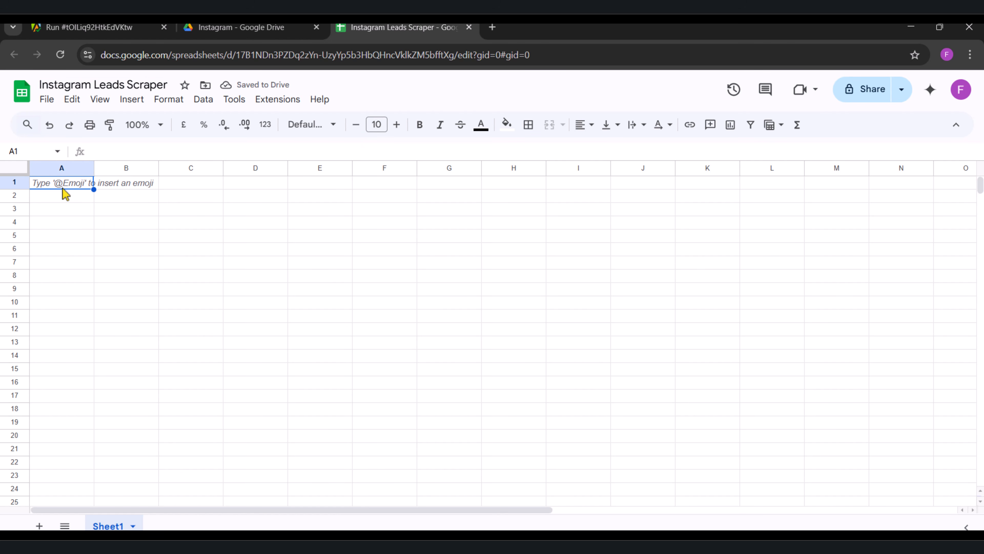
pyautogui.write('Keywords')
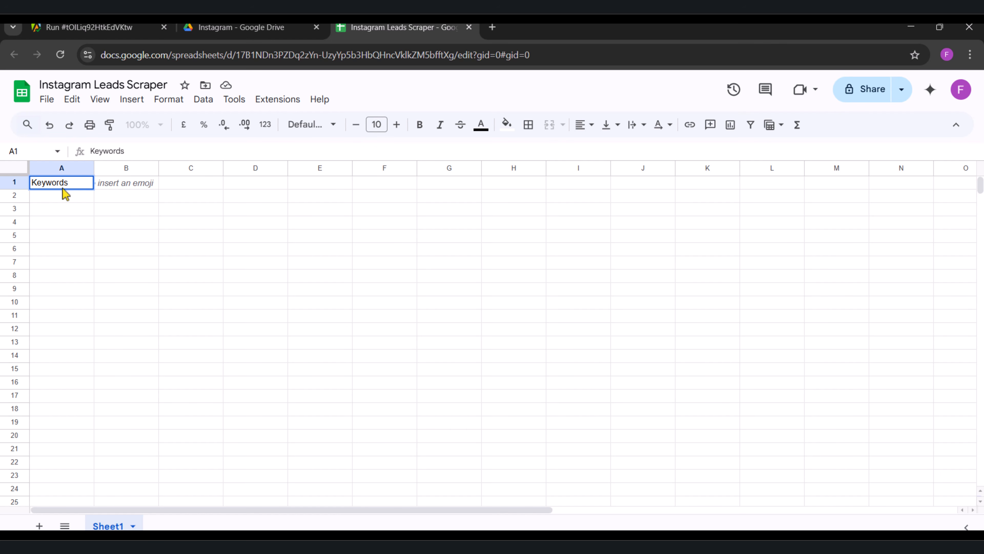
pyautogui.hotkey('ctrl', 'a')
pyautogui.hotkey('ctrl', 'b')
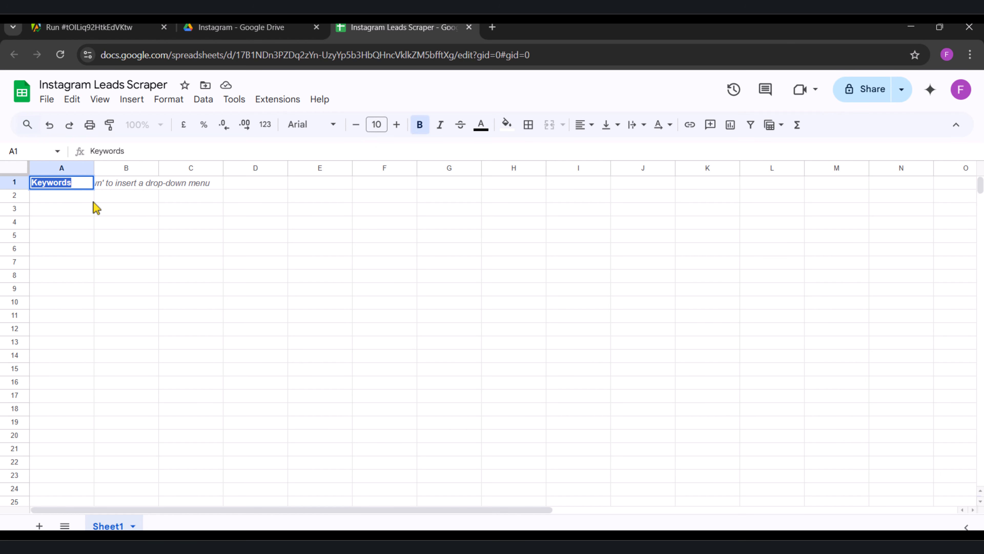
pyautogui.click(101, 203)
pyautogui.click(74, 202)
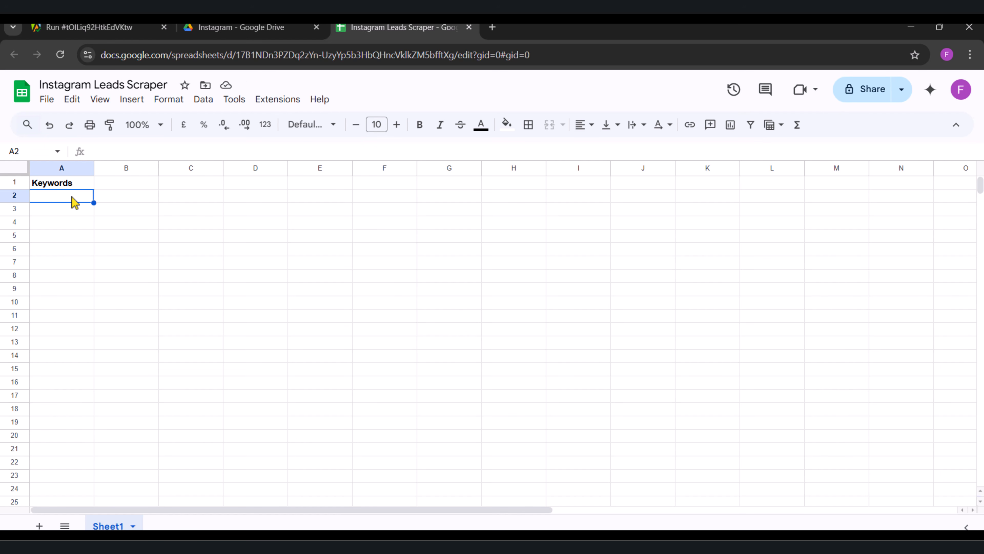
pyautogui.write('realtor')
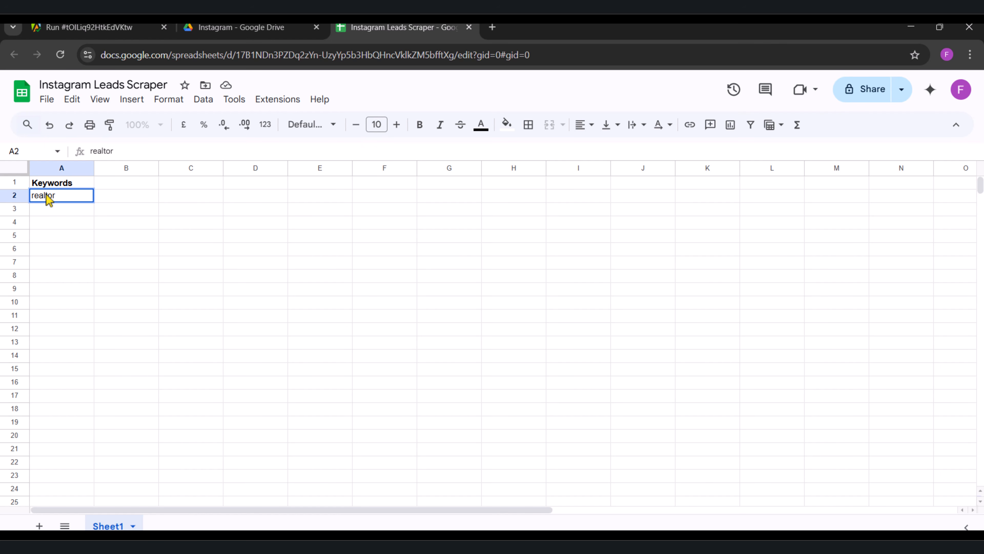
pyautogui.press('Return')
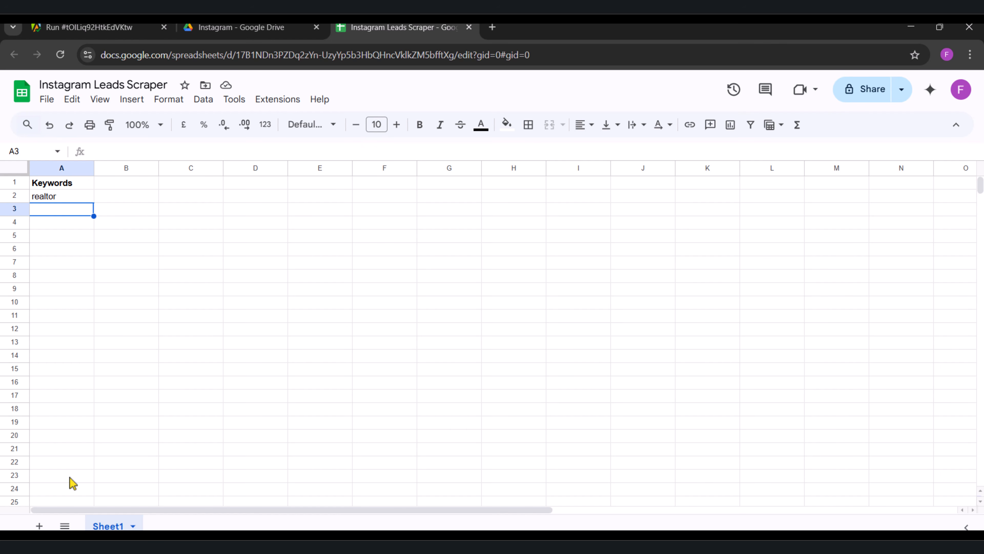
# Step: Add a second sheet named "Data" to the spreadsheet and return to Sheet1
pyautogui.click(39, 526)
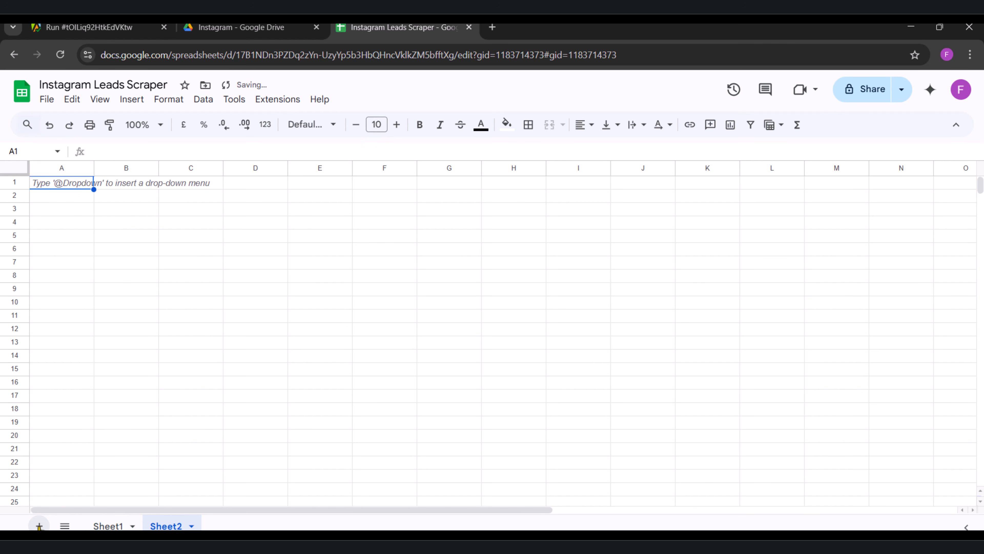
pyautogui.click(191, 526)
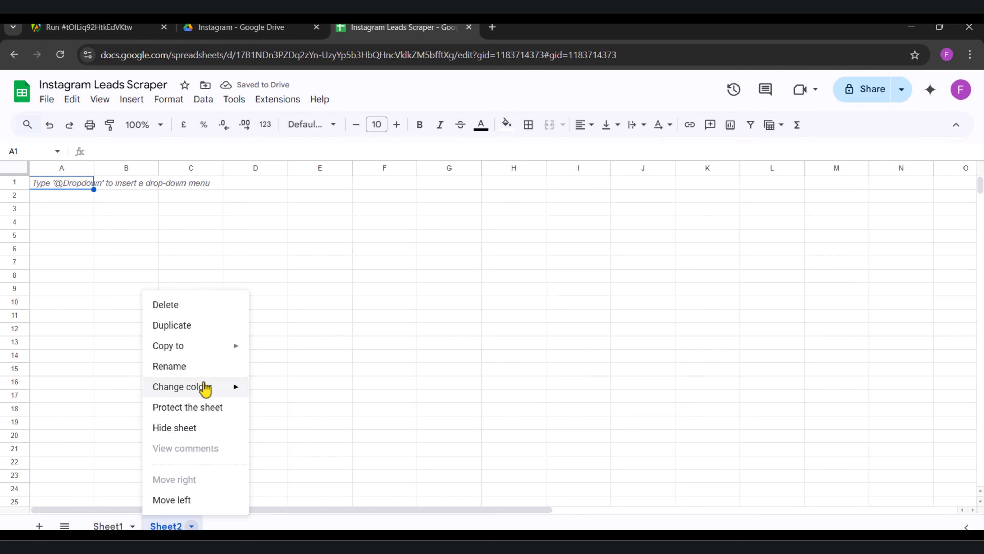
pyautogui.click(199, 370)
pyautogui.write('Data')
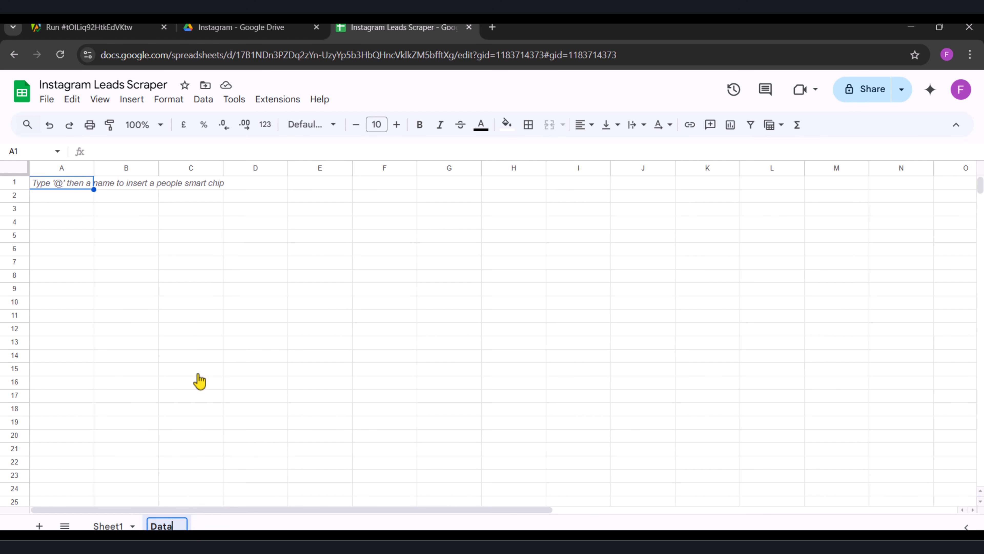
pyautogui.press('Return')
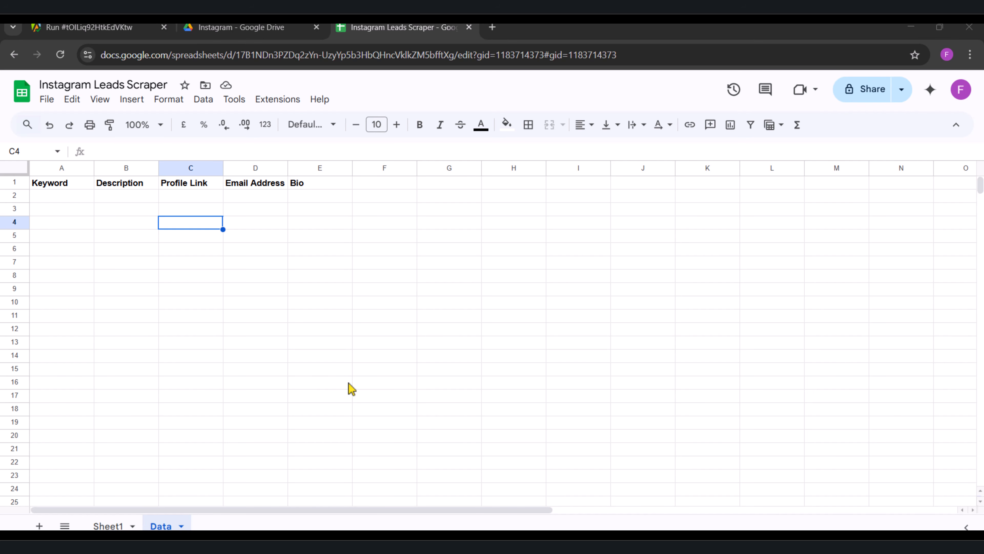
pyautogui.click(116, 526)
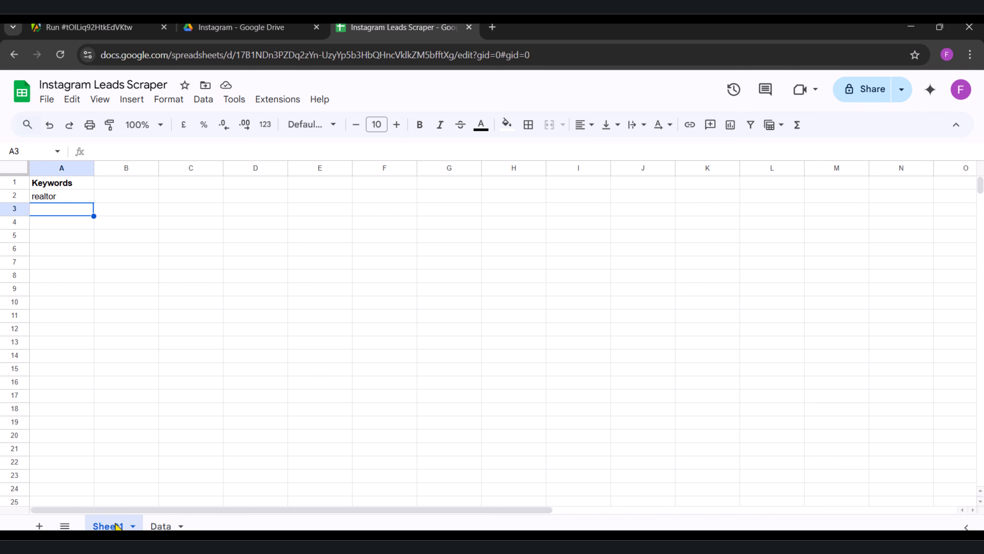
# Step: Log in to Make in a new browser tab and create a new scenario
pyautogui.click(492, 27)
pyautogui.write('mae')
pyautogui.press('BackSpace')
pyautogui.write('ke')
pyautogui.press('Return')
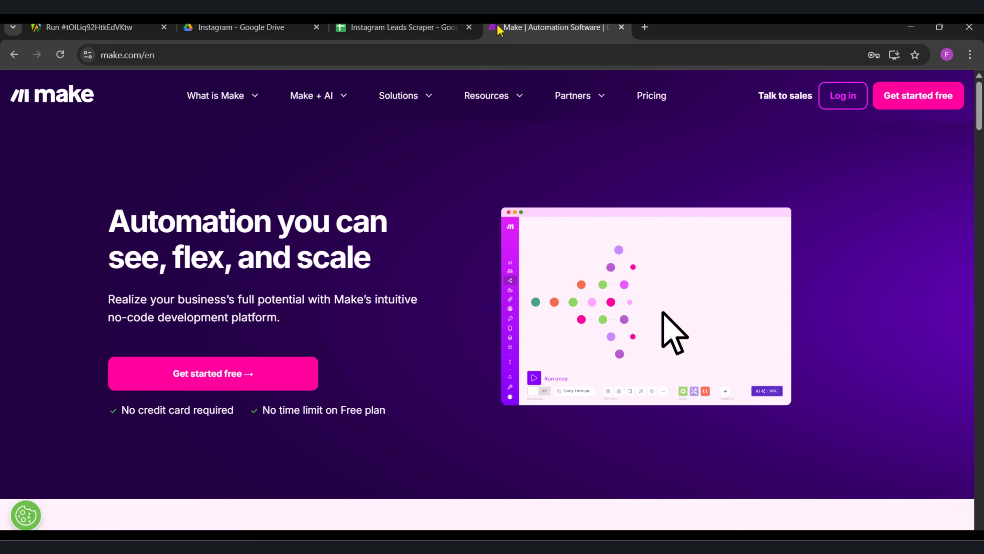
pyautogui.click(832, 103)
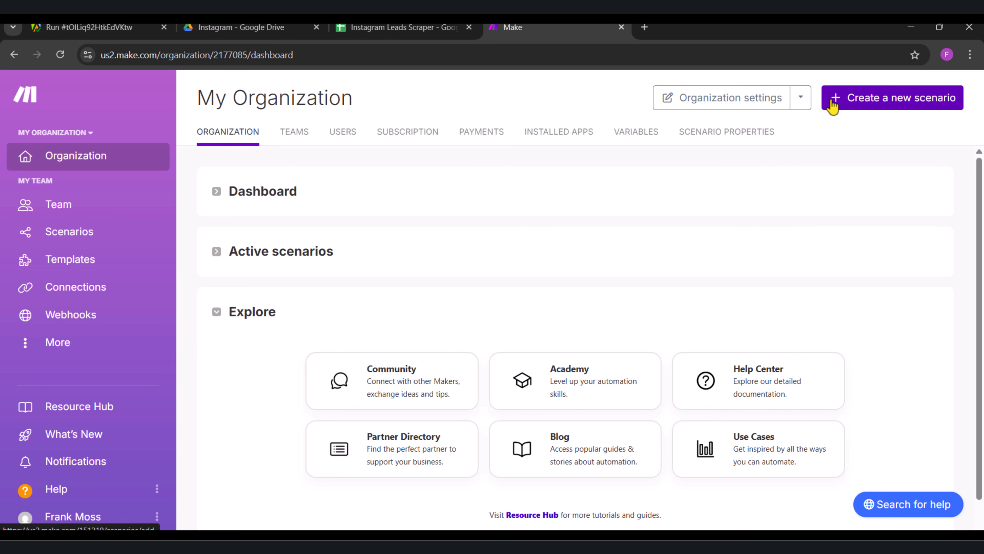
pyautogui.click(855, 104)
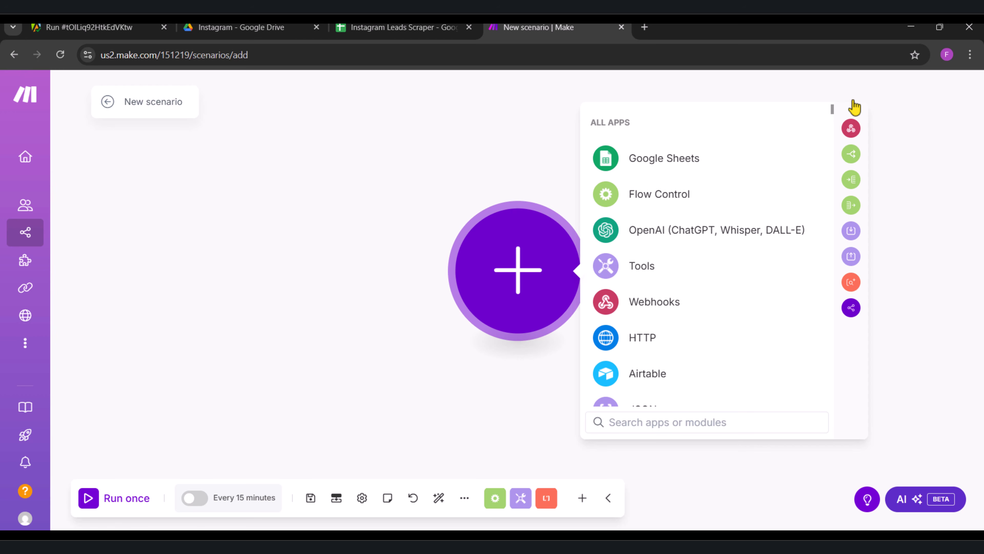
# Step: Add a Google Sheets Search Rows module as the first module of the scenario
pyautogui.click(681, 424)
pyautogui.write('google sheet')
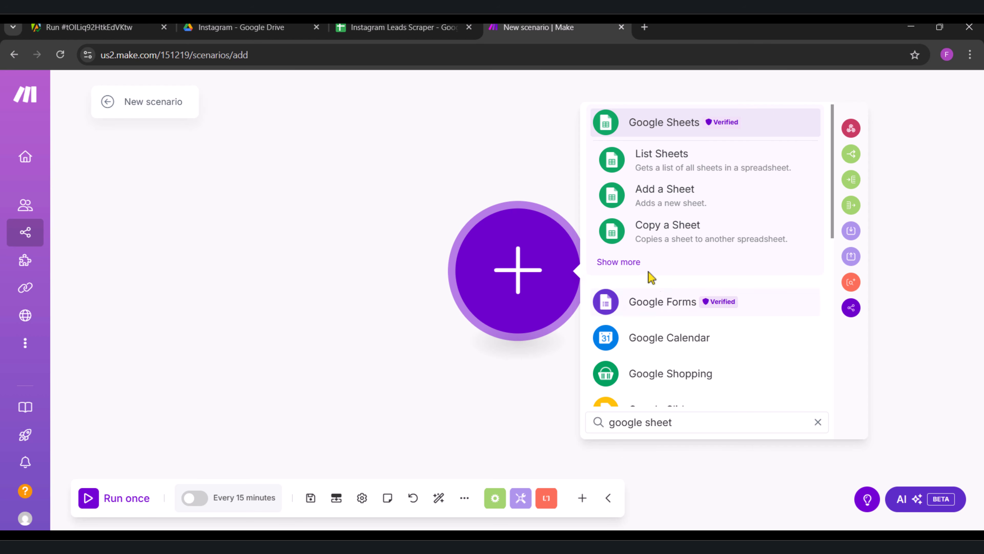
pyautogui.click(618, 262)
pyautogui.scroll(-3, 618, 270)
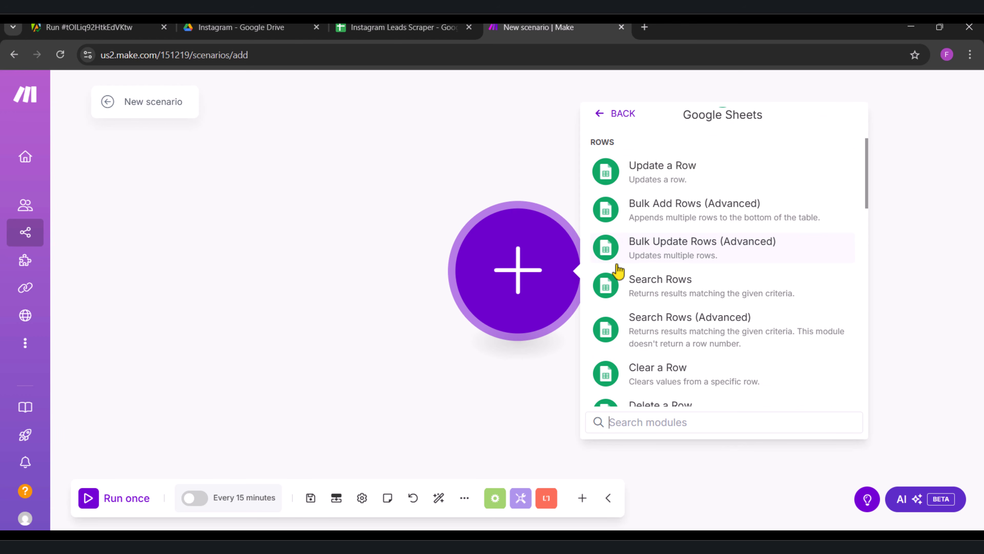
pyautogui.click(653, 284)
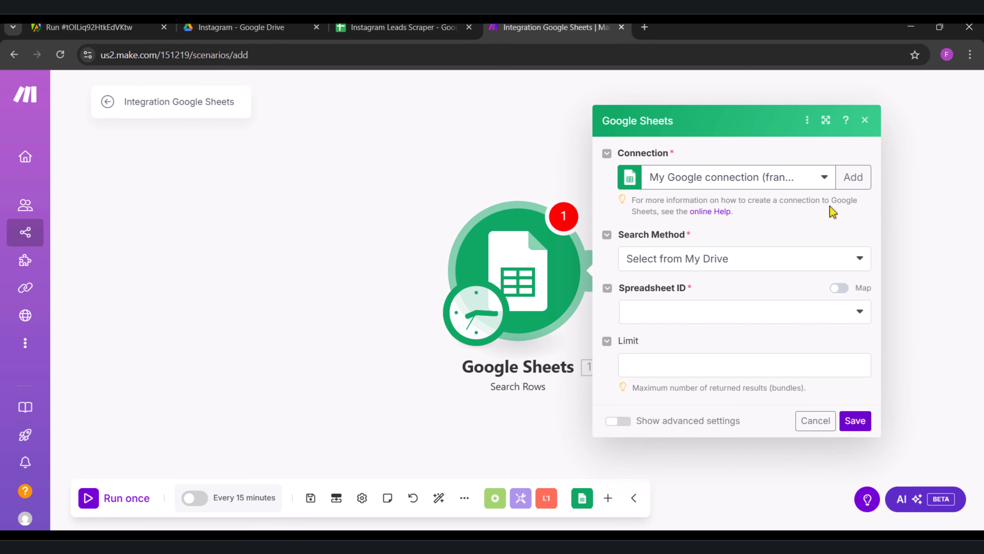
# Step: Set the Search Rows module to read Sheet1 of the "Instagram Leads Scraper" spreadsheet with the existing Google connection, and save it
pyautogui.click(853, 178)
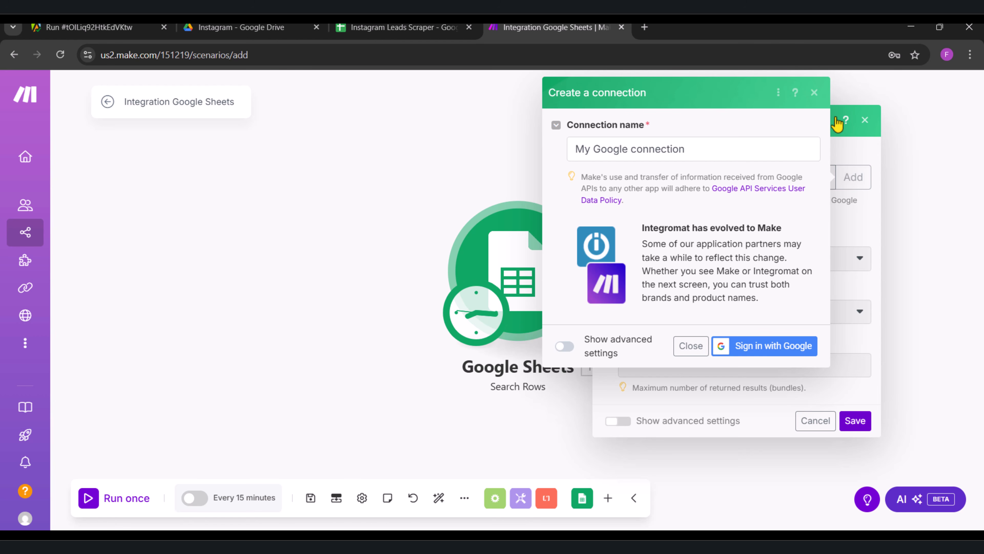
pyautogui.click(814, 93)
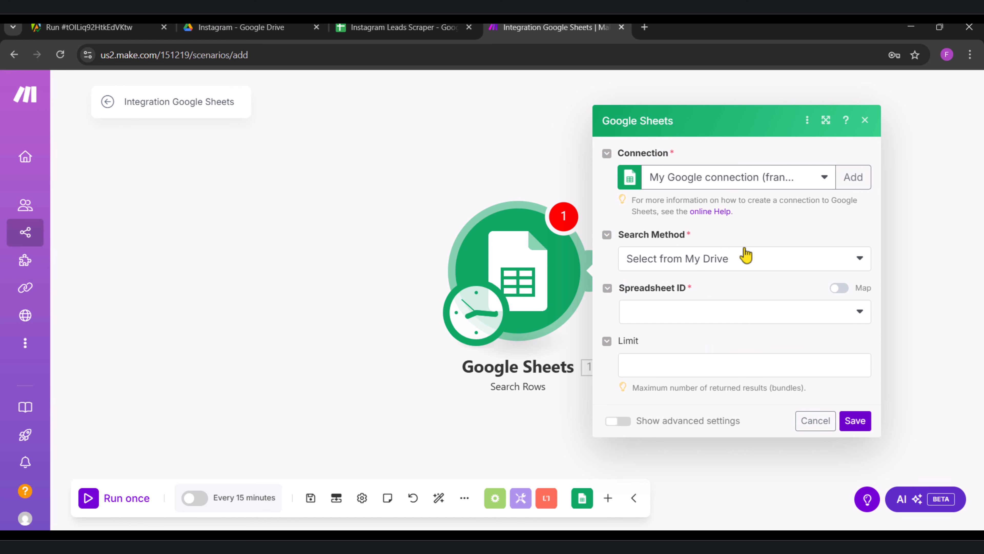
pyautogui.click(699, 320)
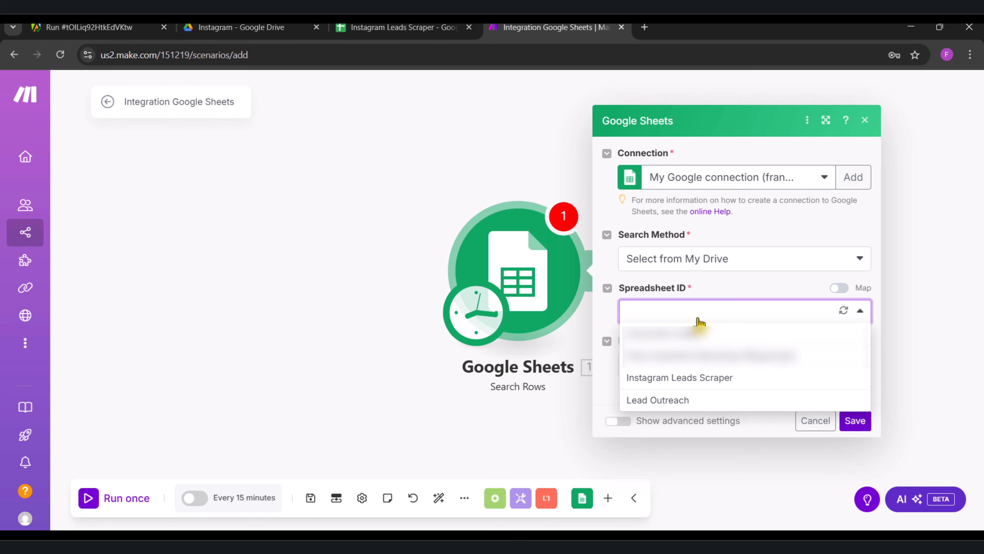
pyautogui.click(687, 378)
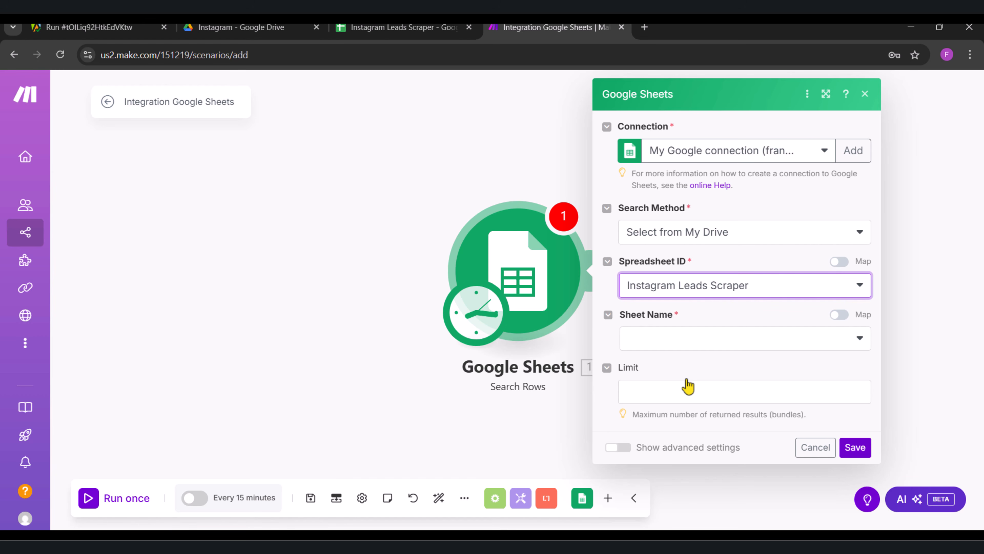
pyautogui.click(700, 341)
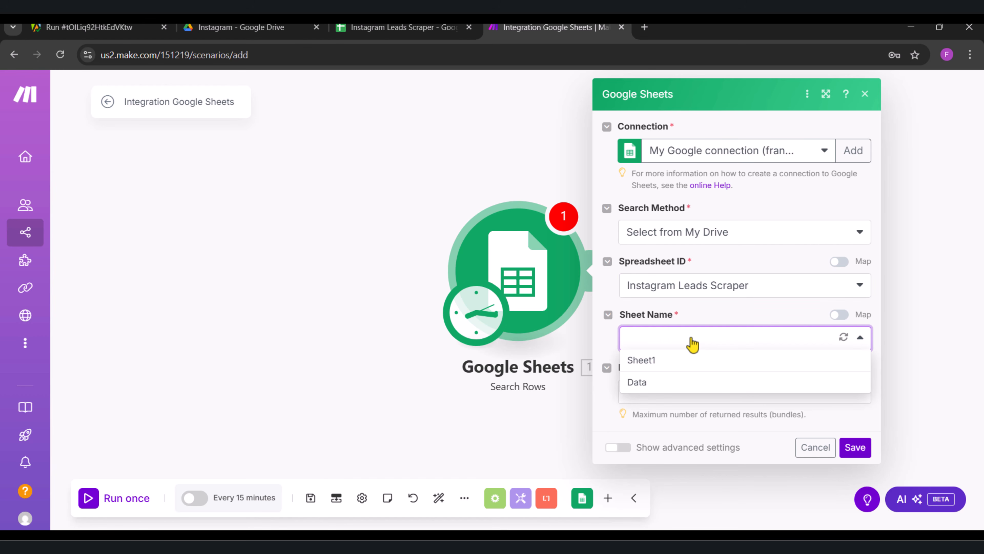
pyautogui.click(660, 362)
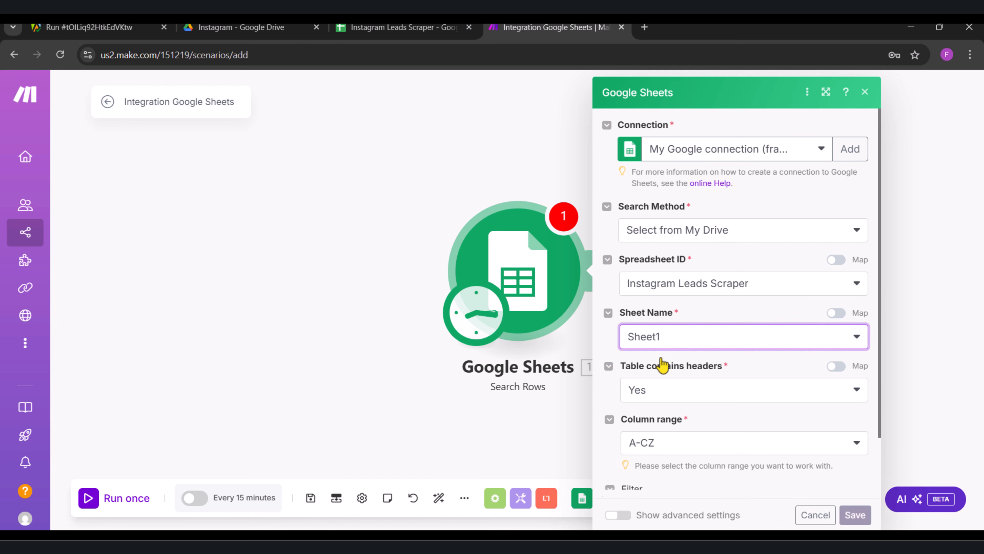
pyautogui.scroll(-5, 663, 364)
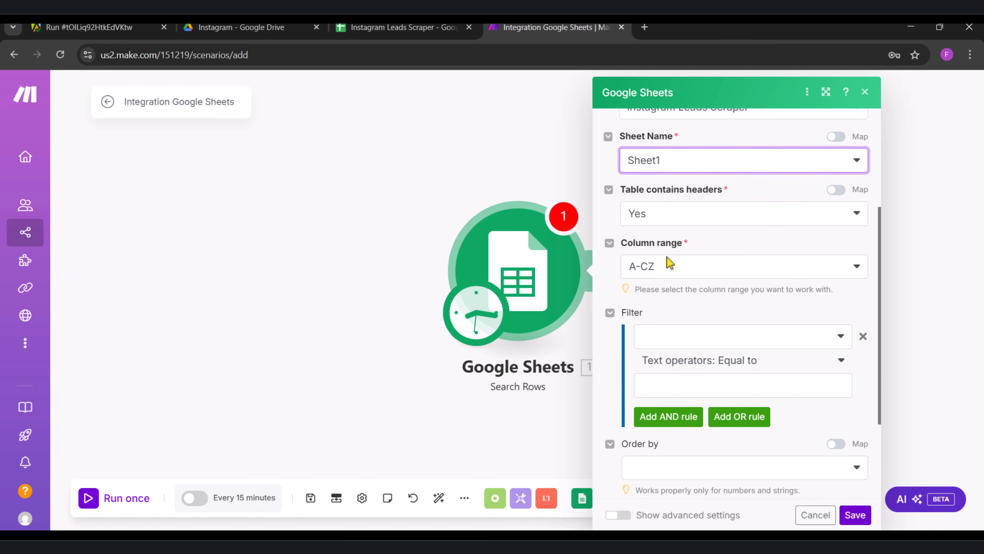
pyautogui.scroll(5, 670, 264)
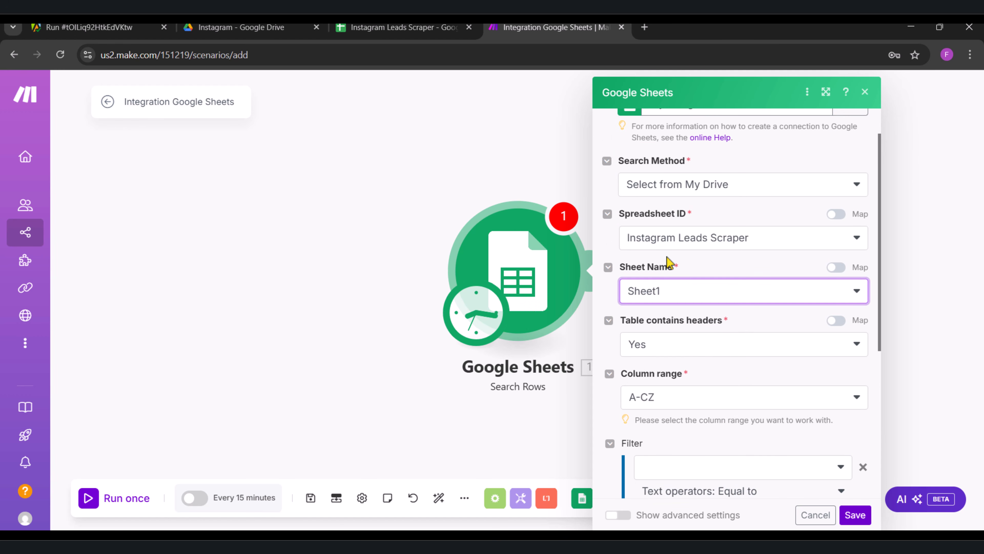
pyautogui.click(855, 515)
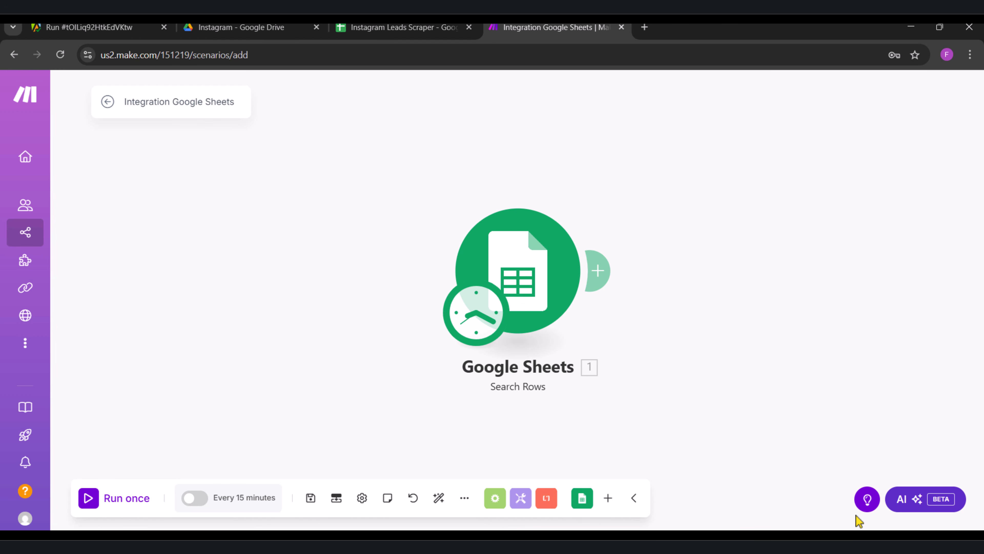
# Step: Add an Apify Run an Actor module after the Google Sheets module
pyautogui.click(599, 279)
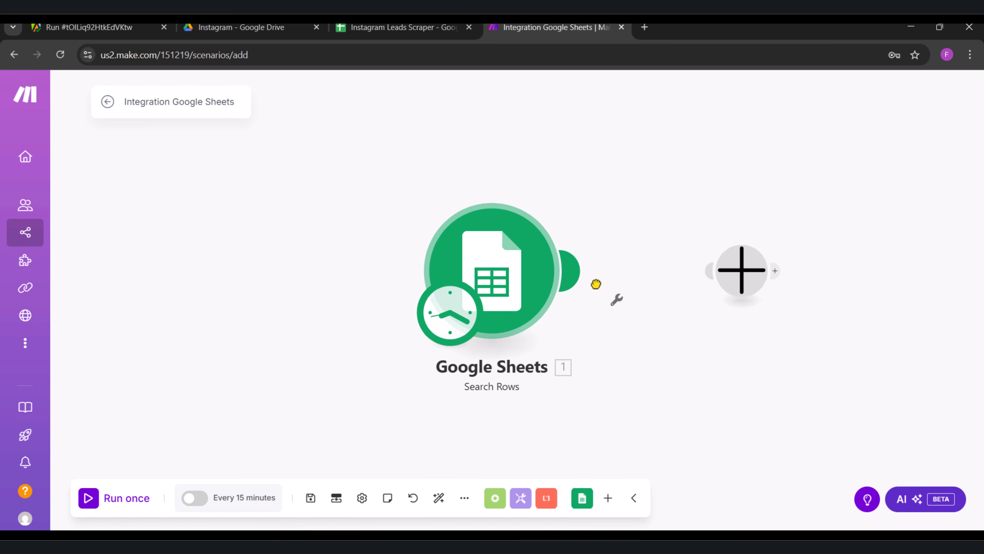
pyautogui.write('ap')
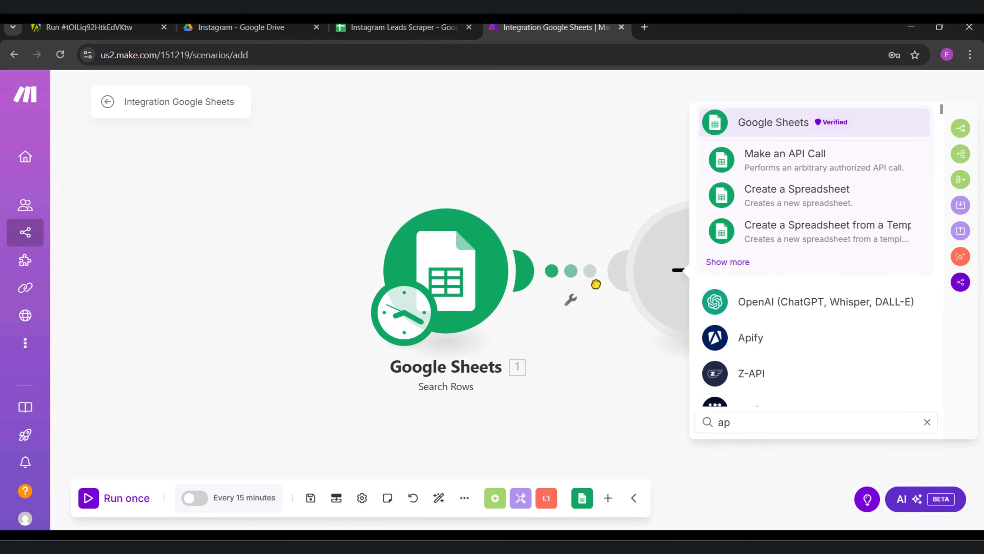
pyautogui.write('ify')
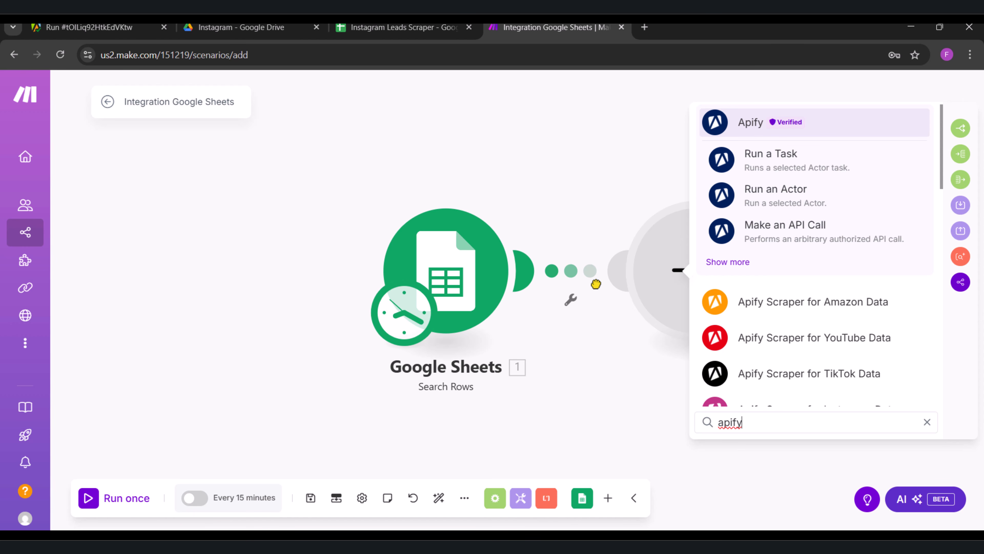
pyautogui.click(798, 195)
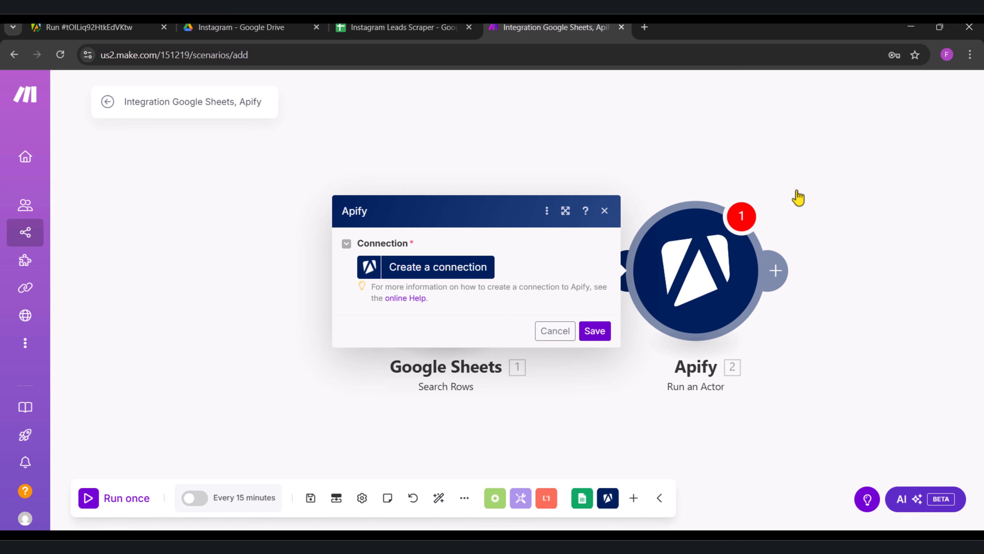
# Step: Start a new Apify connection of type Apify API Token and copy the default personal API token from the Apify account's integration settings
pyautogui.click(445, 268)
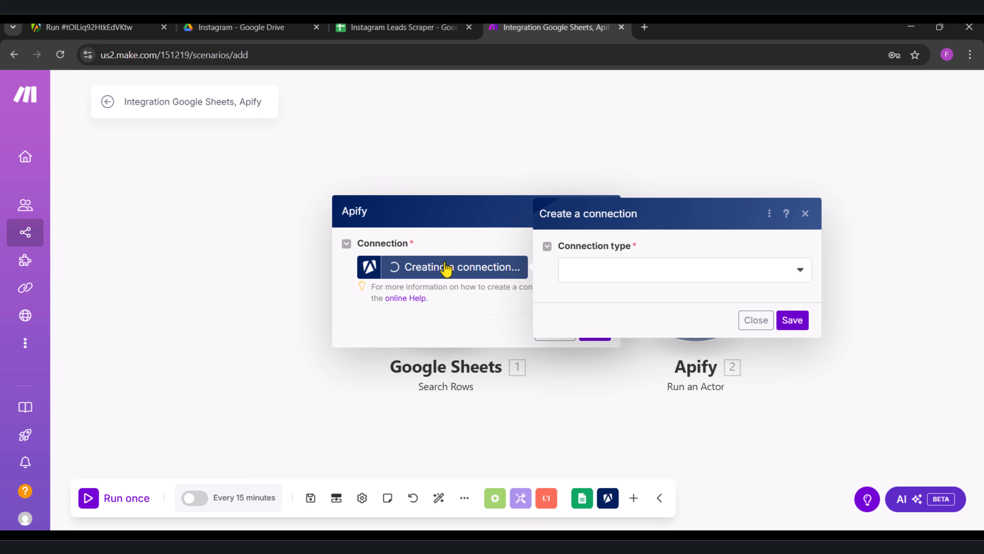
pyautogui.click(586, 276)
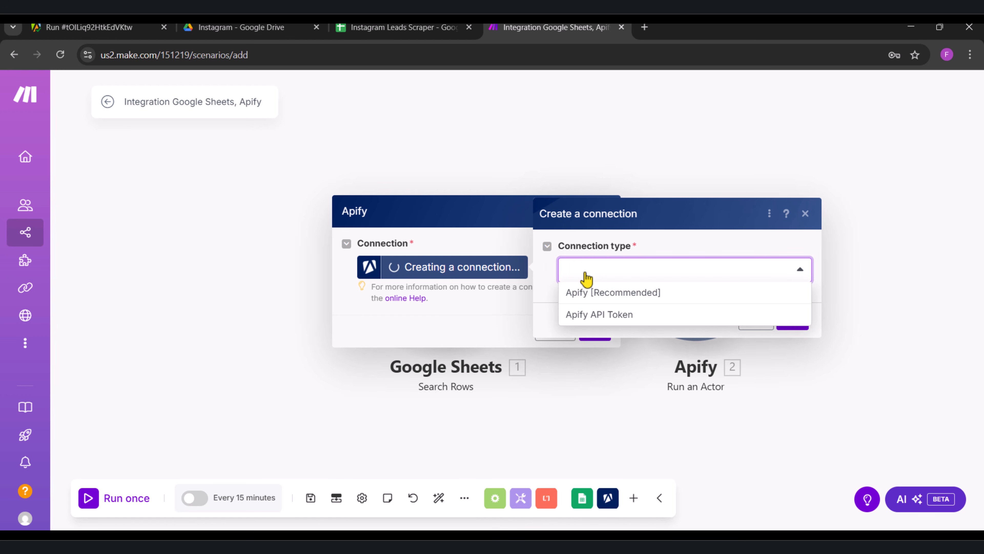
pyautogui.click(599, 315)
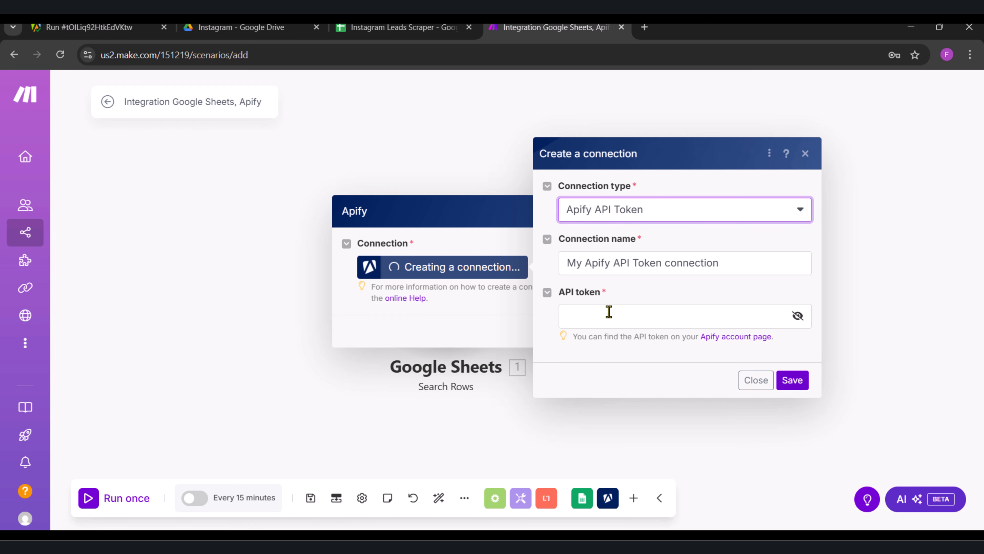
pyautogui.click(714, 337)
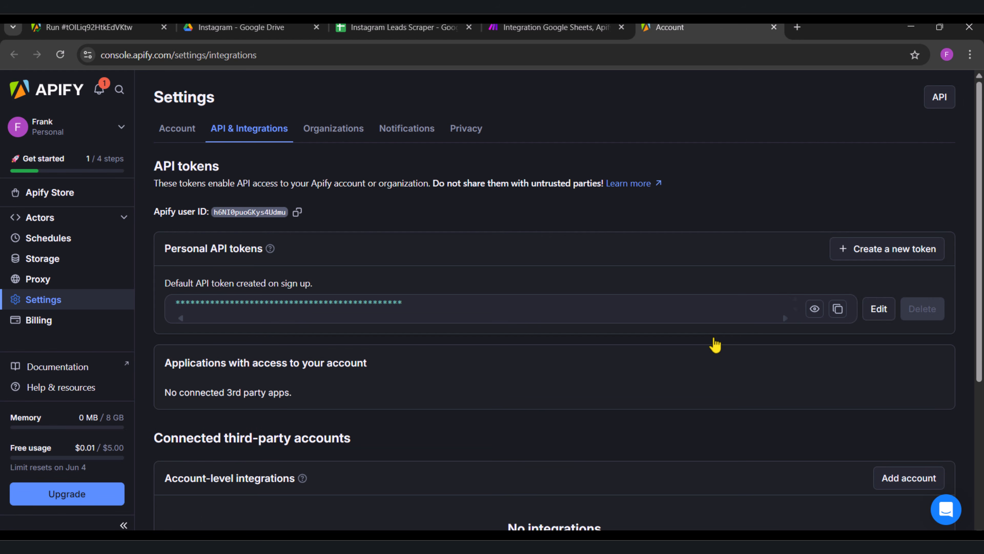
pyautogui.click(838, 309)
# Step: Paste the API token into the new Apify connection, save the connection, and decline storing the password in the browser
pyautogui.click(774, 27)
pyautogui.click(635, 312)
pyautogui.hotkey('ctrl', 'v')
pyautogui.click(642, 292)
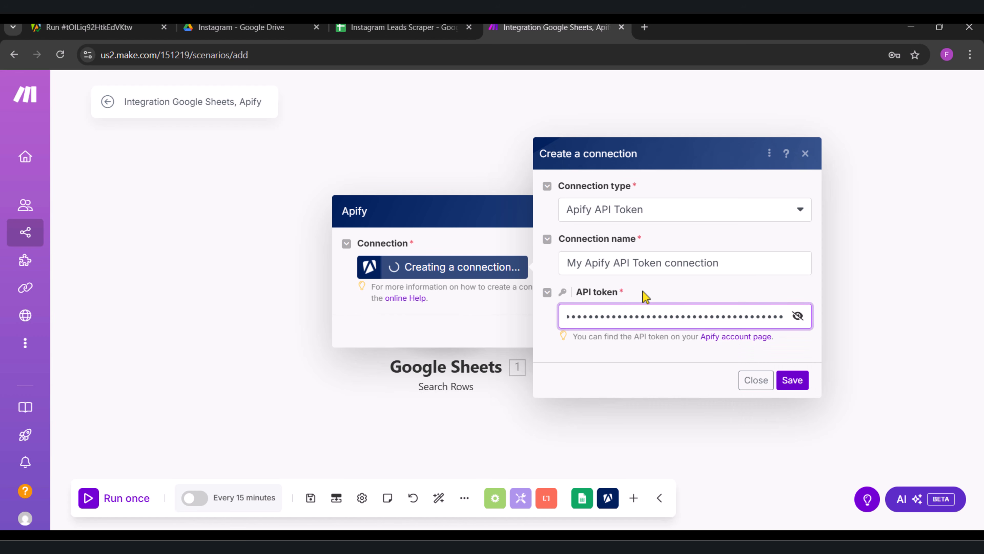
pyautogui.click(790, 379)
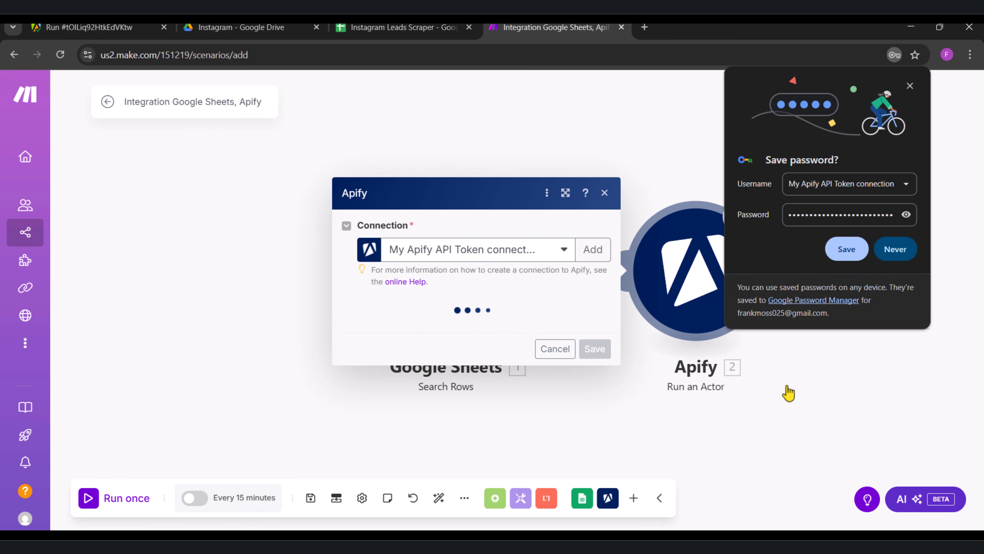
pyautogui.click(895, 250)
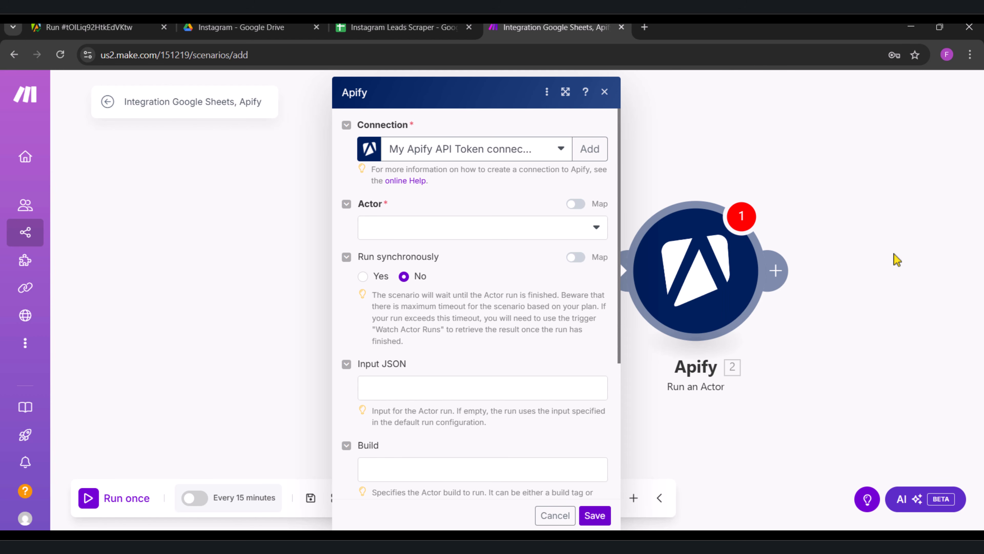
# Step: Select the Mass Instagram Email Scraper actor for the Apify module and set Run synchronously to Yes
pyautogui.click(591, 230)
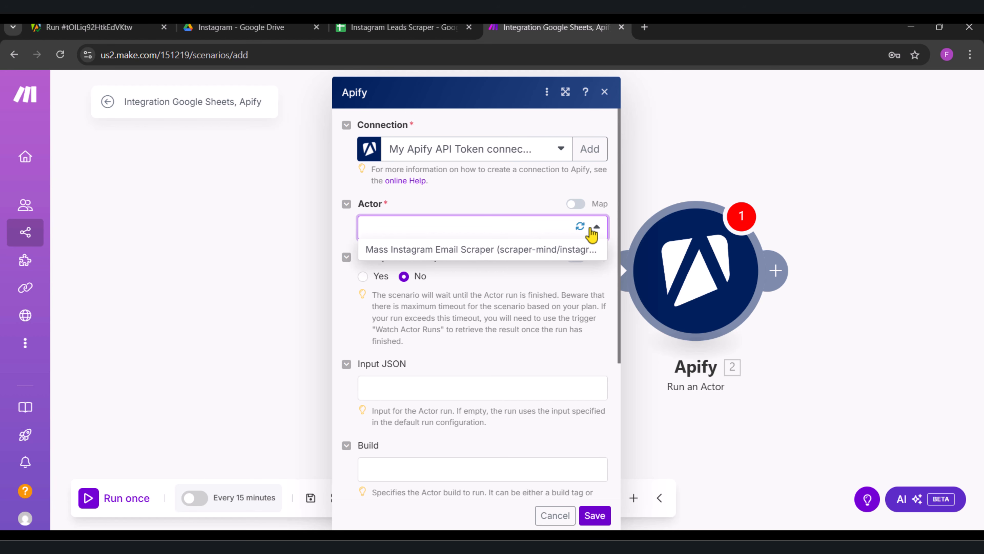
pyautogui.click(89, 27)
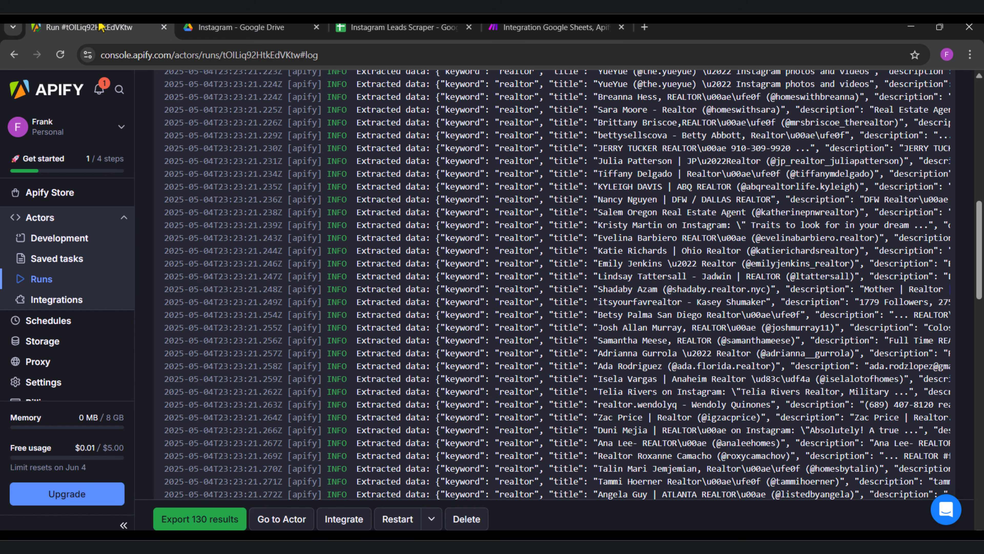
pyautogui.click(52, 221)
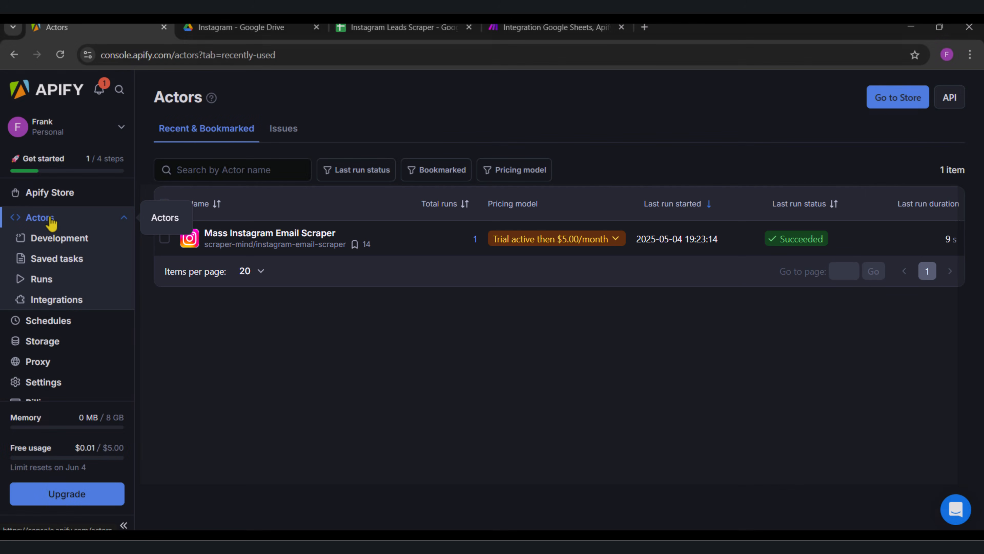
pyautogui.click(512, 27)
pyautogui.click(523, 227)
pyautogui.click(486, 248)
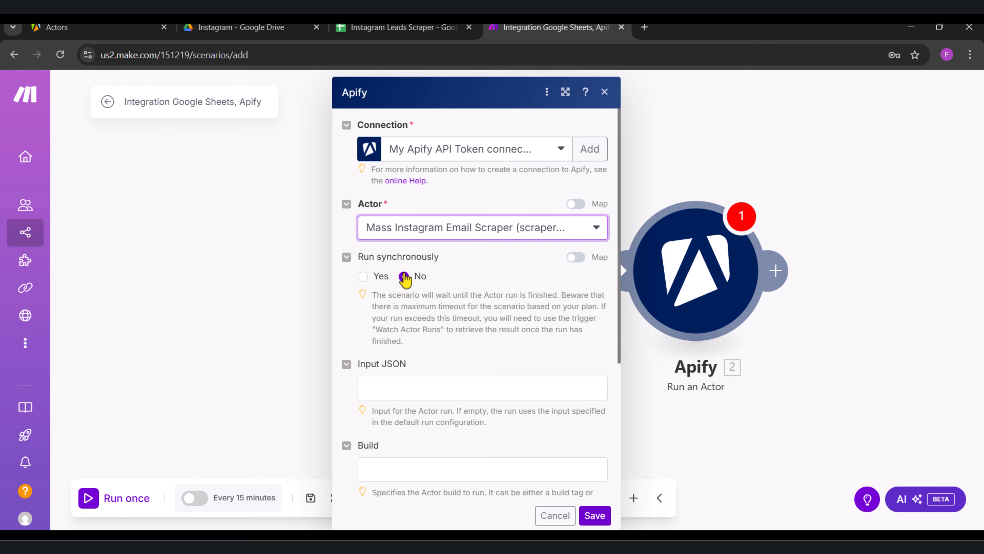
pyautogui.click(364, 276)
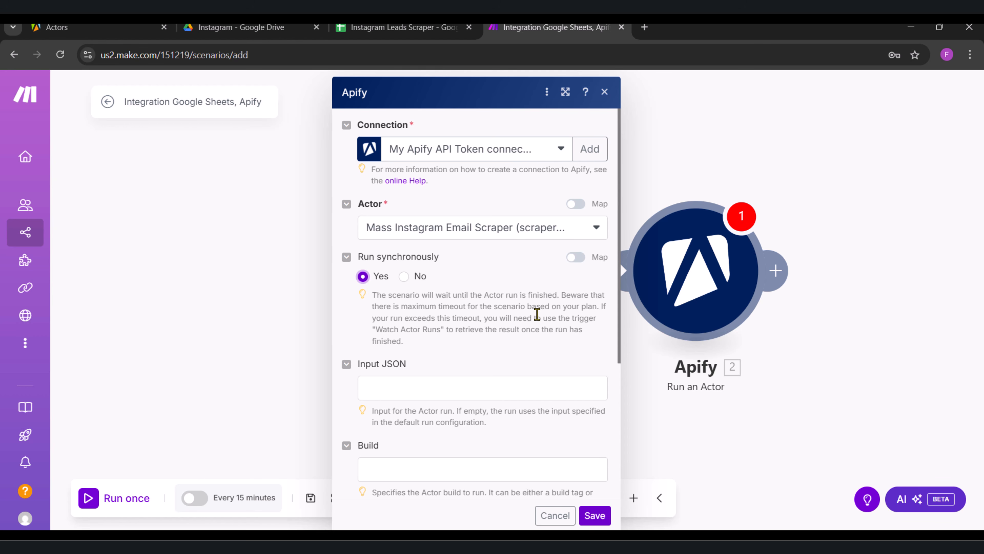
# Step: Open the Mass Instagram Email Scraper actor in the Apify console, show its input as JSON, and copy the whole JSON code
pyautogui.scroll(-3, 537, 314)
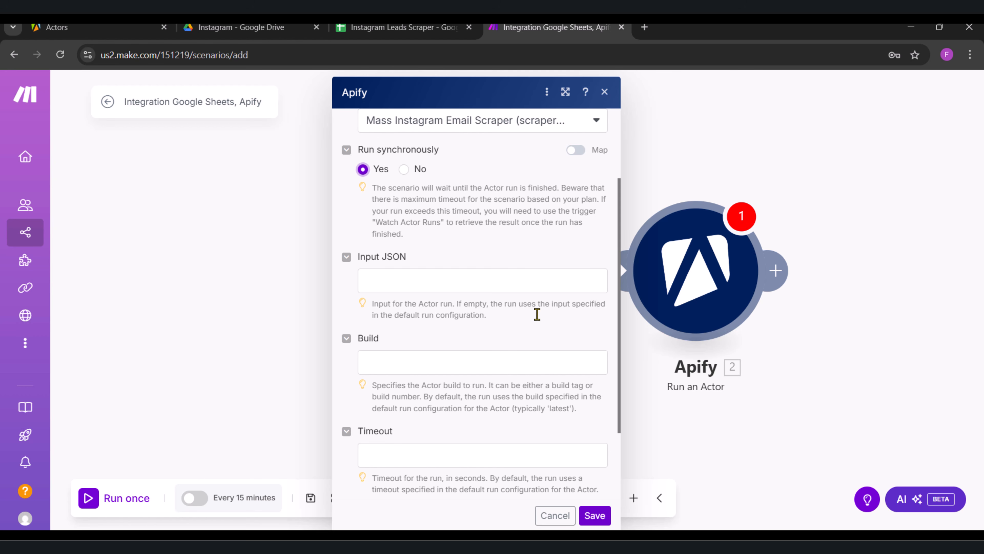
pyautogui.click(112, 25)
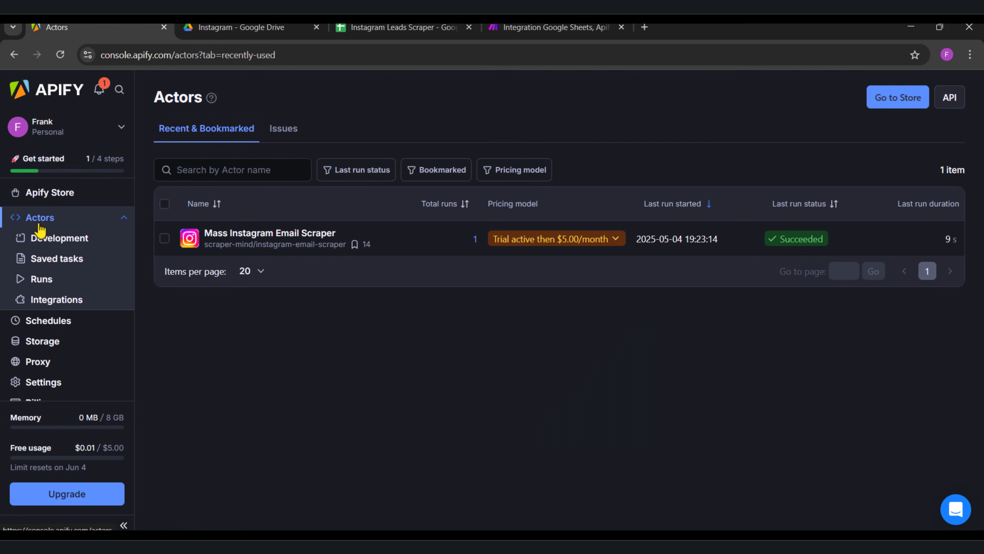
pyautogui.click(268, 243)
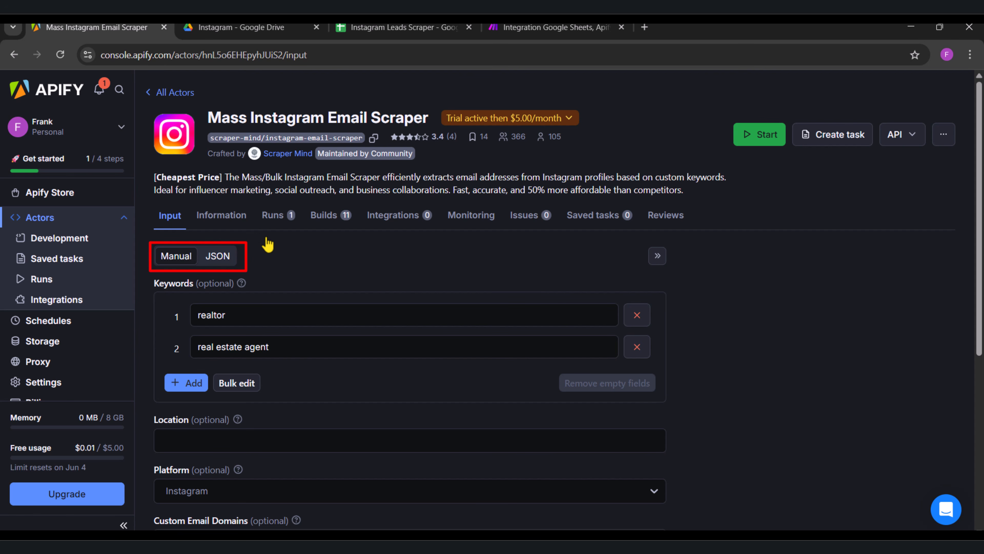
pyautogui.click(222, 260)
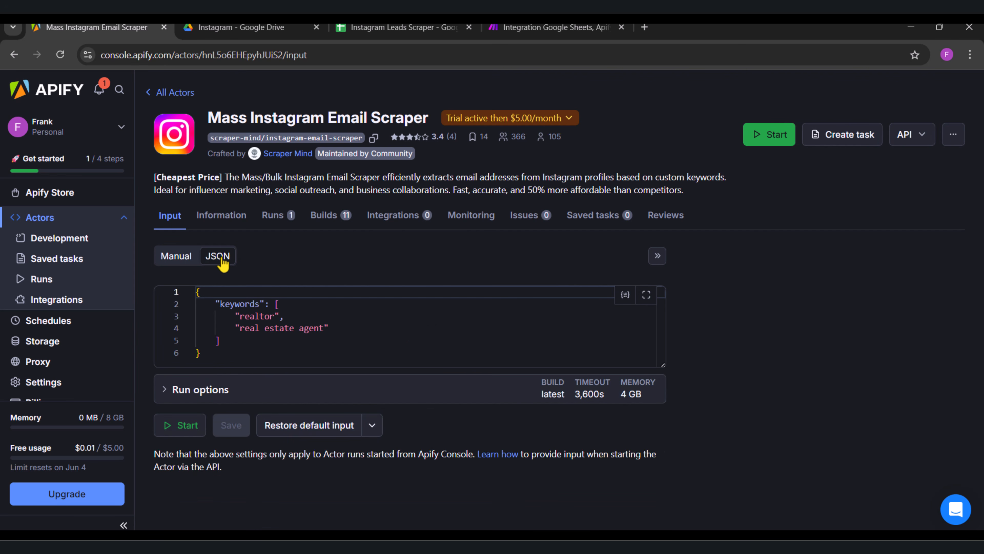
pyautogui.moveTo(216, 358); pyautogui.dragTo(195, 295)
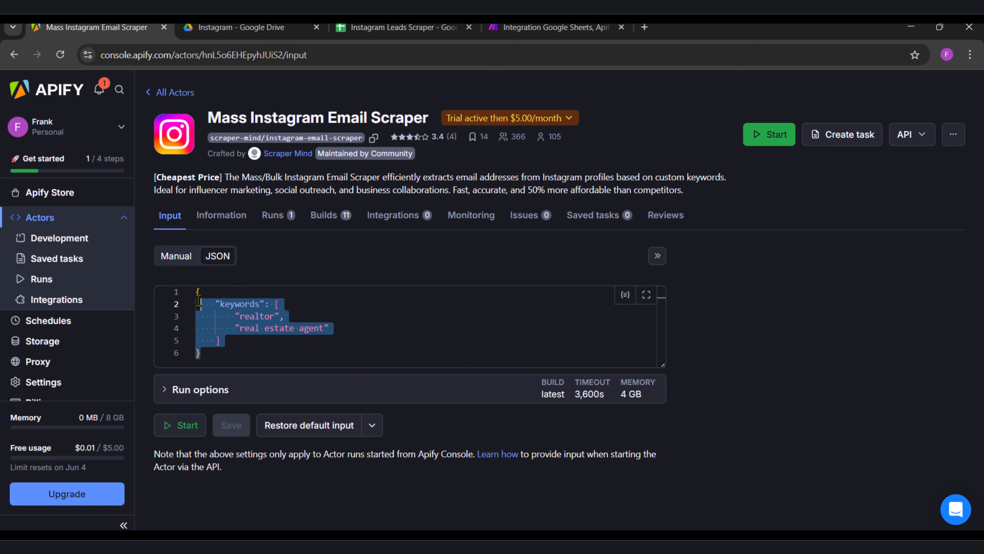
pyautogui.rightClick(224, 313)
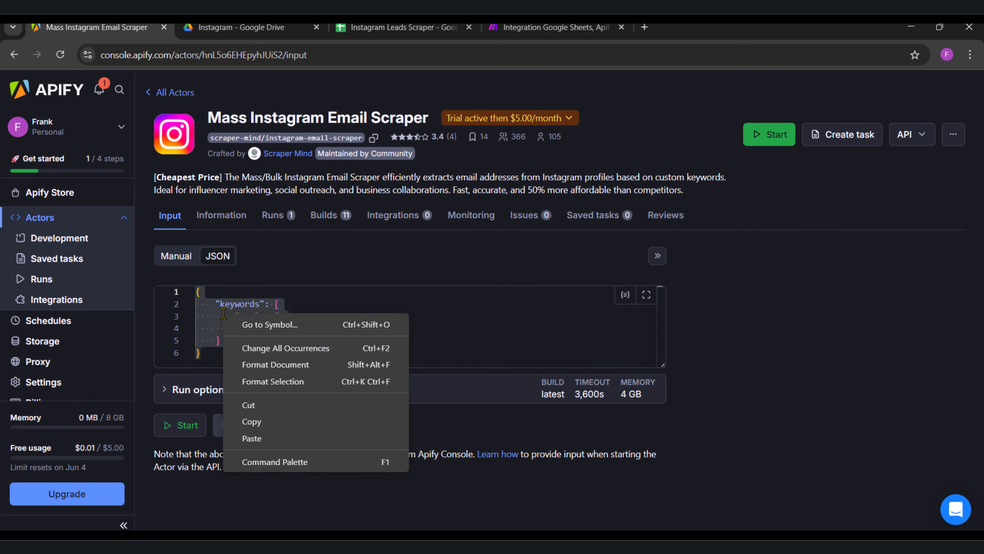
pyautogui.click(252, 421)
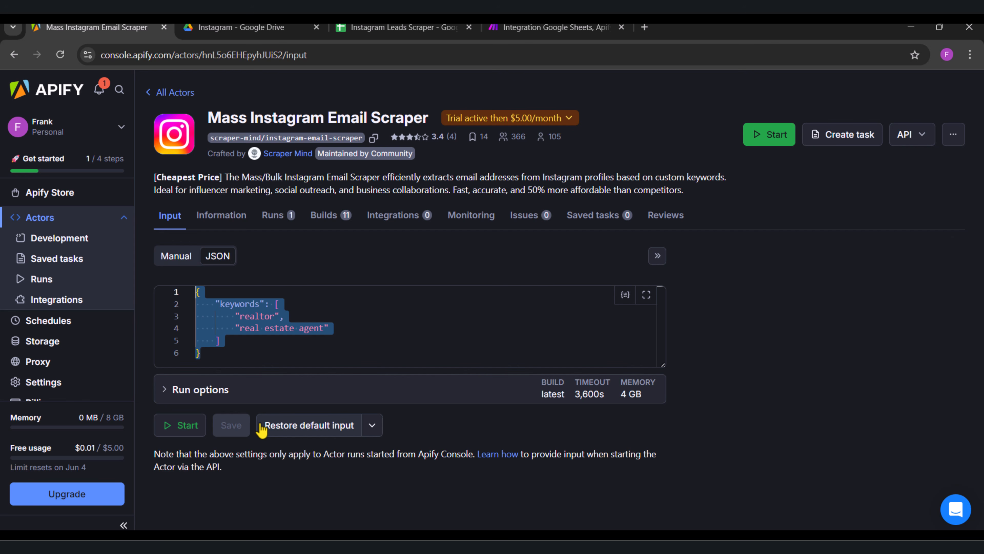
# Step: Back in Make, paste the copied JSON into the Input JSON of the Apify Run an Actor module
pyautogui.click(520, 28)
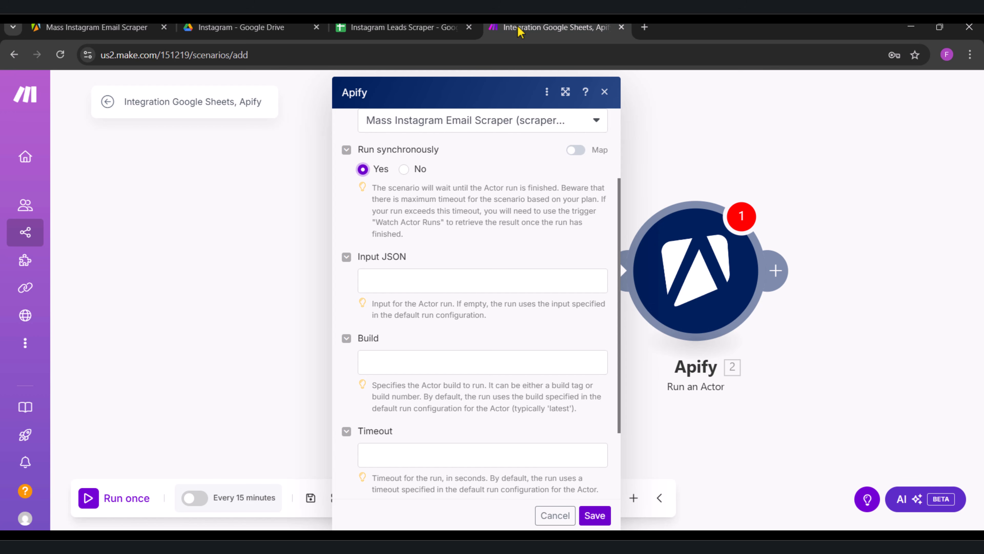
pyautogui.click(386, 287)
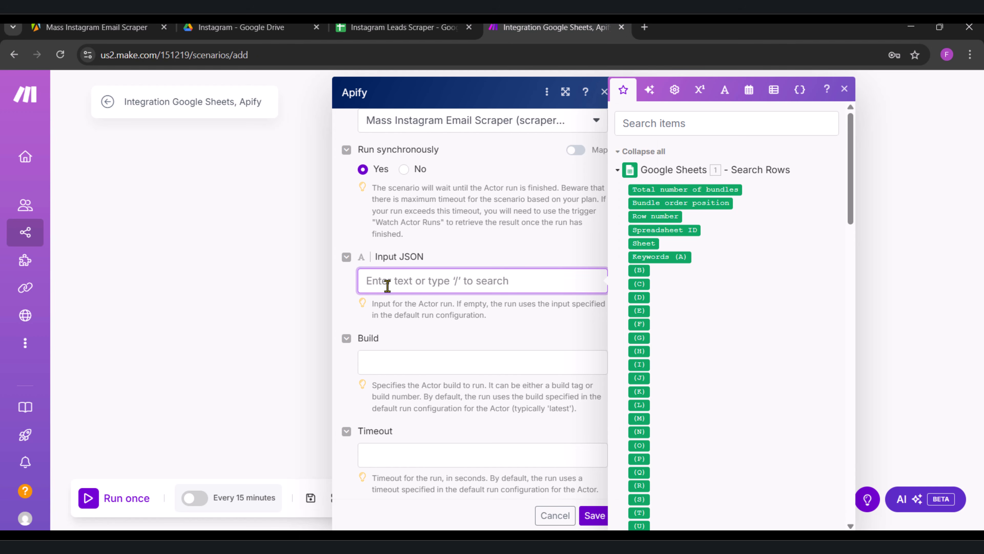
pyautogui.rightClick(371, 281)
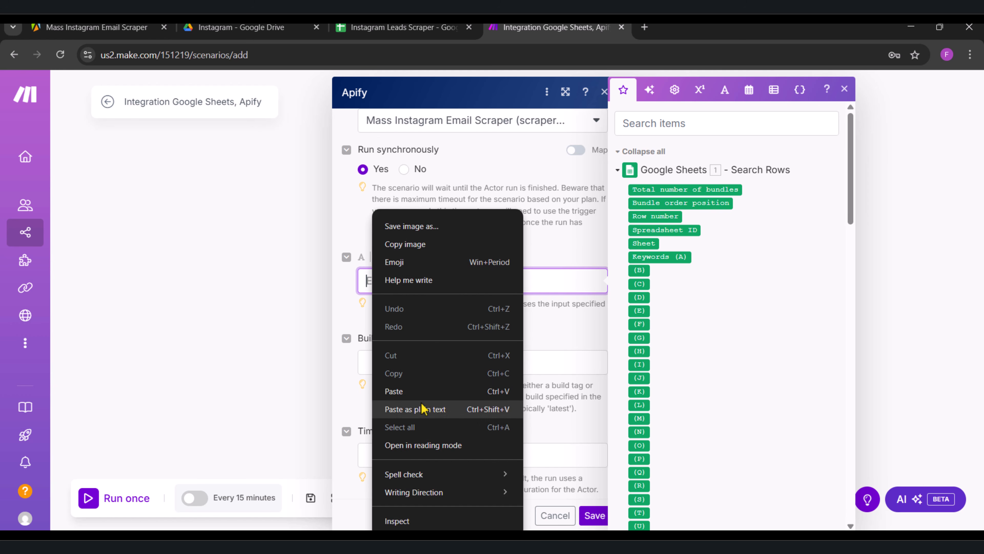
pyautogui.click(394, 391)
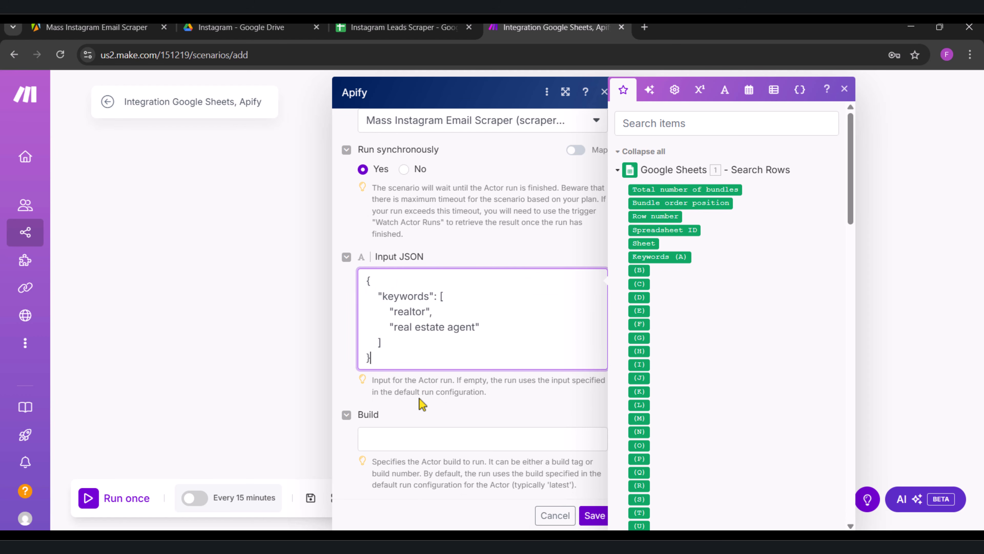
pyautogui.click(422, 404)
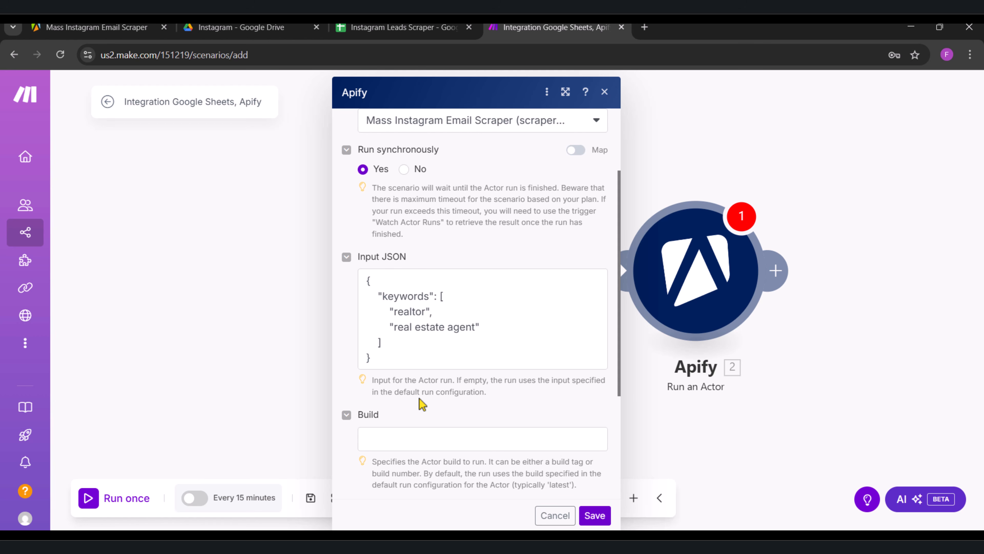
# Step: Replace the keyword "realtor" in the Input JSON with the Keywords (A) value from Google Sheets and save the module
pyautogui.click(453, 337)
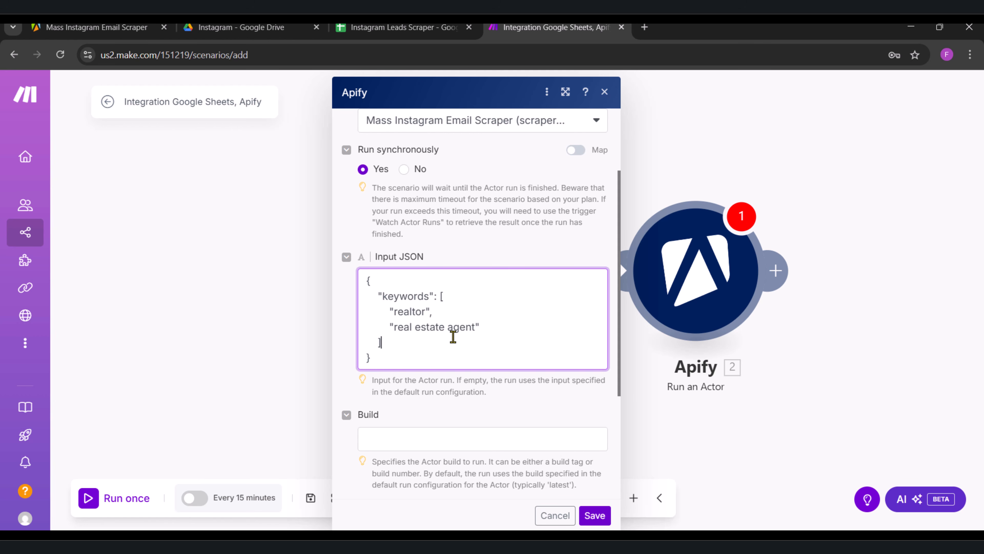
pyautogui.doubleClick(410, 312)
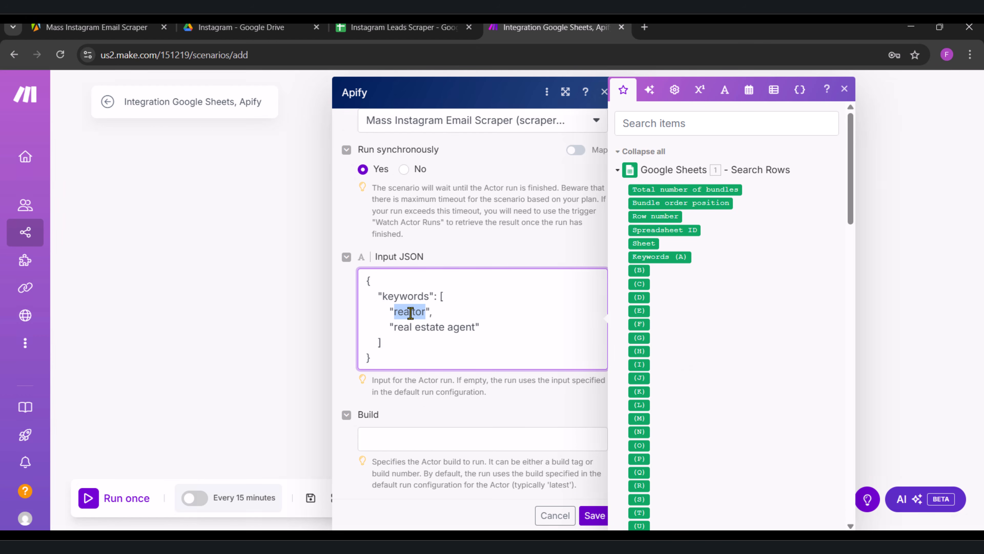
pyautogui.press('BackSpace')
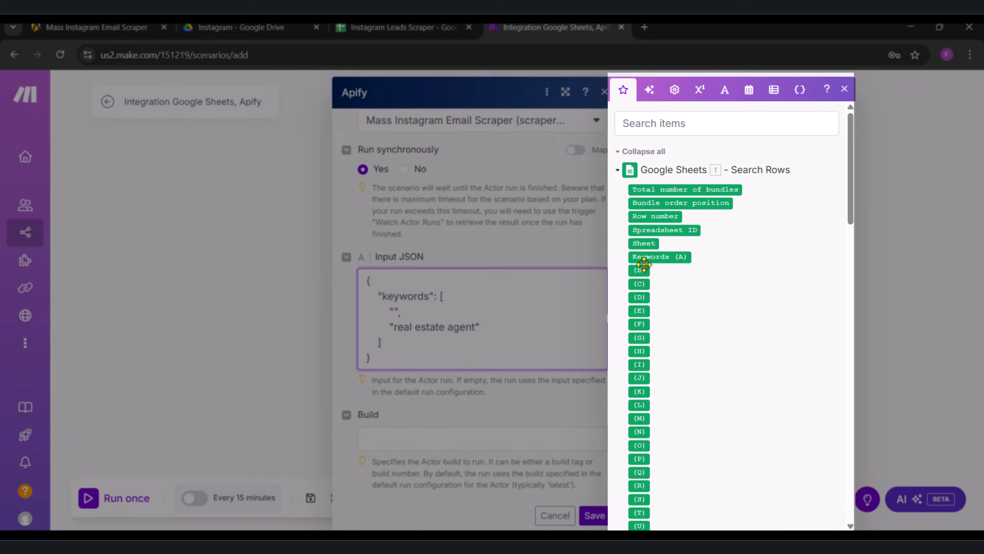
pyautogui.moveTo(644, 265); pyautogui.dragTo(393, 312)
pyautogui.click(507, 402)
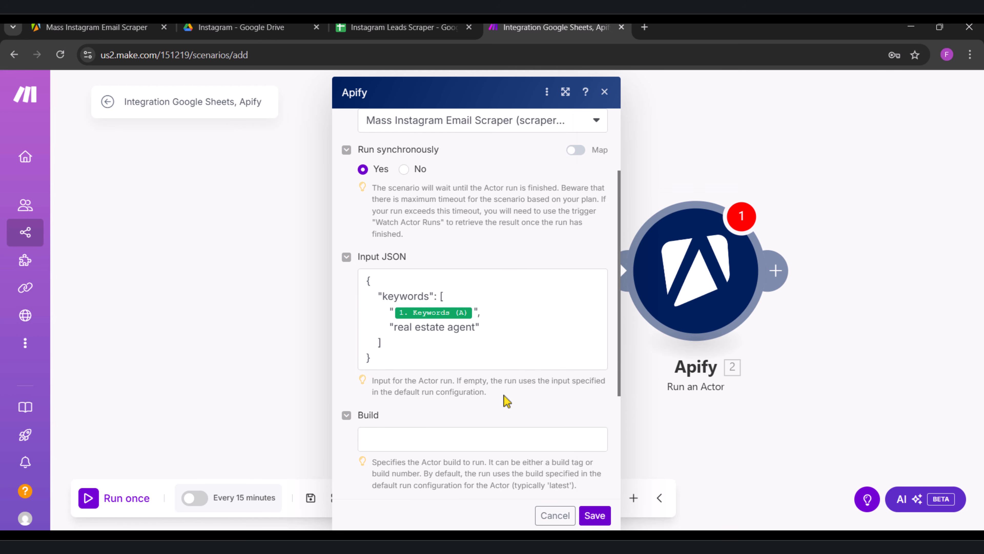
pyautogui.scroll(-2, 508, 401)
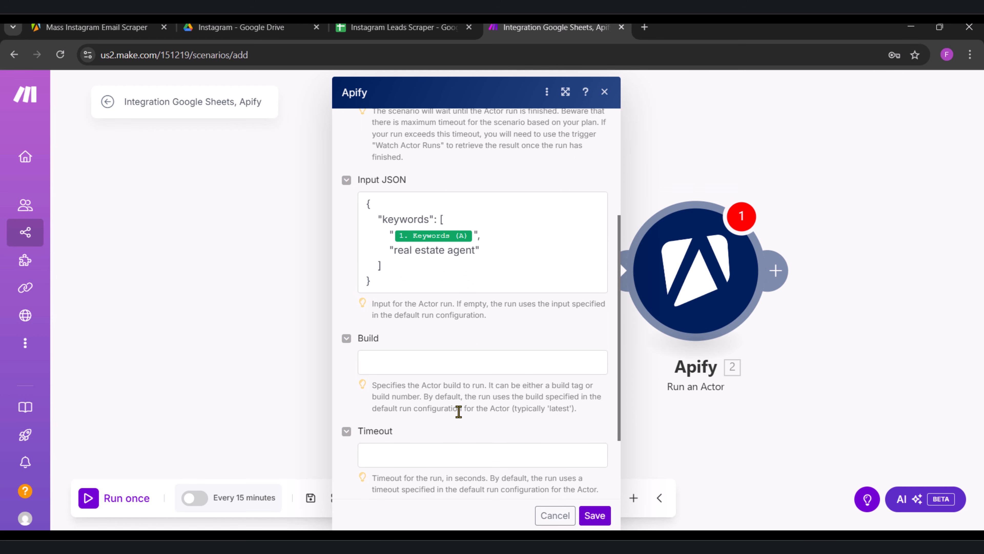
pyautogui.click(594, 517)
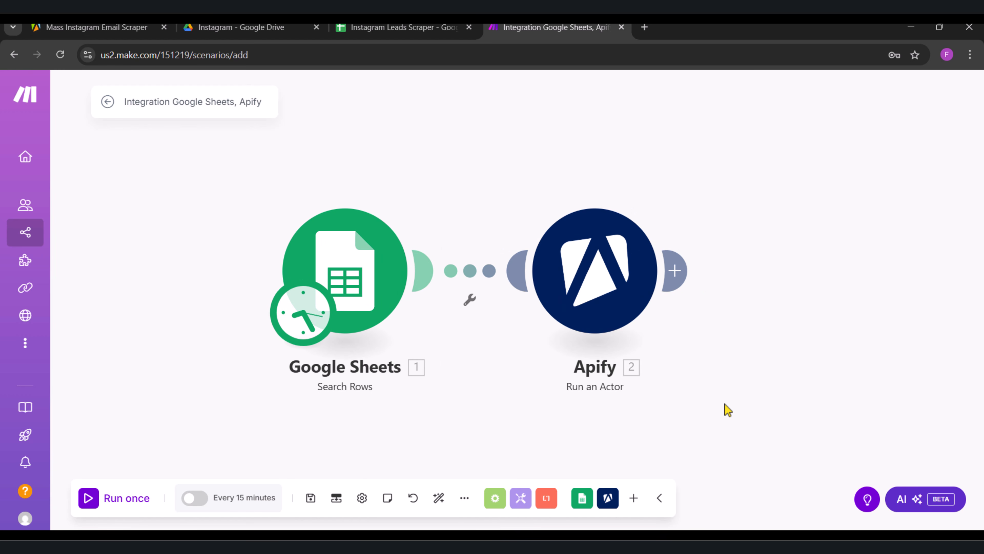
# Step: Add an Apify Get Dataset Items module after the Run an Actor module
pyautogui.click(680, 282)
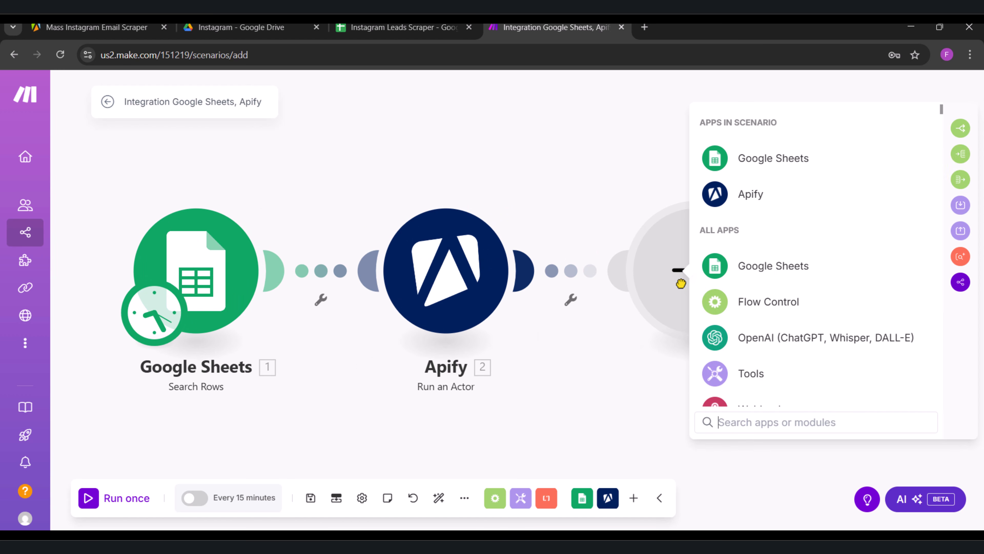
pyautogui.write('apify')
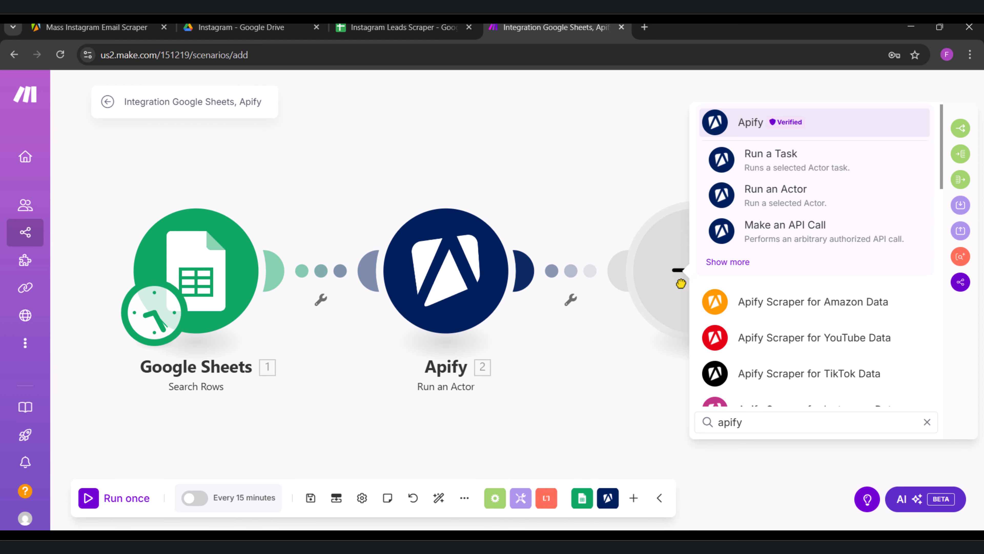
pyautogui.click(728, 262)
pyautogui.scroll(-1, 731, 268)
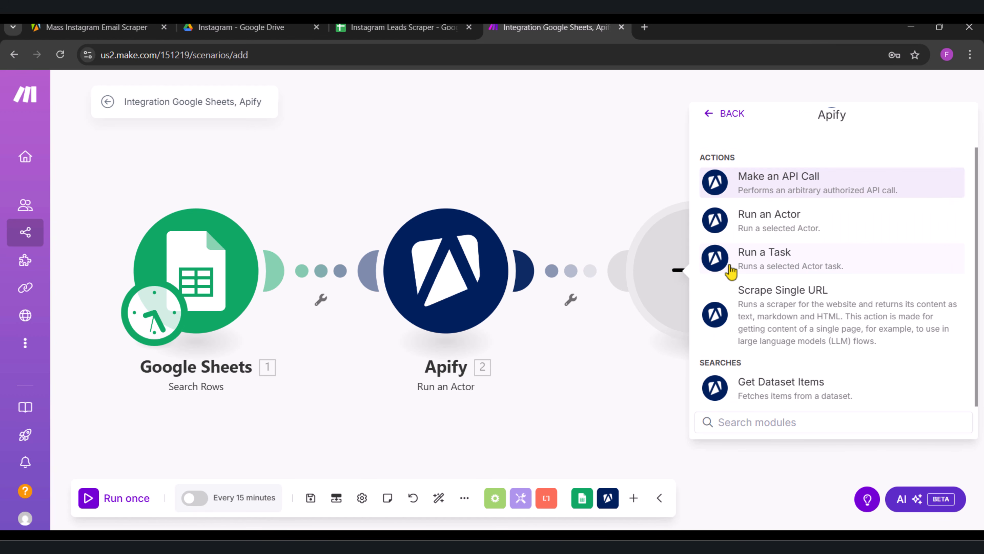
pyautogui.click(809, 387)
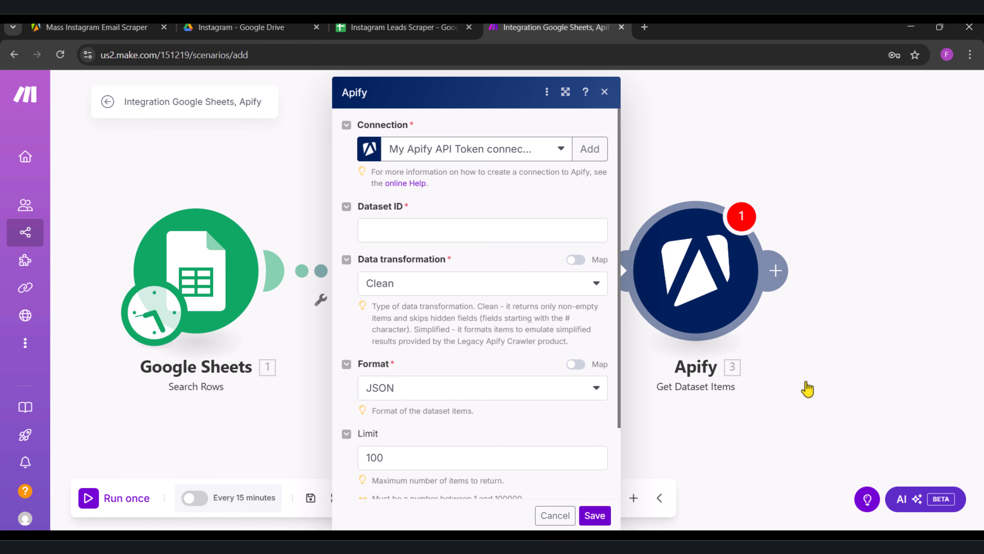
# Step: Map the Dataset ID to defaultDatasetId from Run an Actor, set the limit to 150, and save the Get Dataset Items module
pyautogui.click(442, 233)
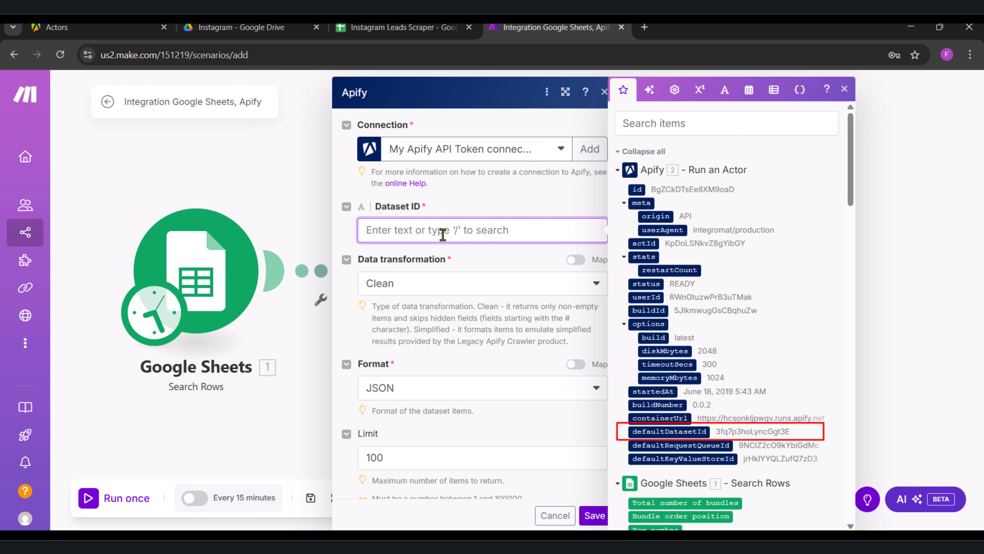
pyautogui.click(685, 431)
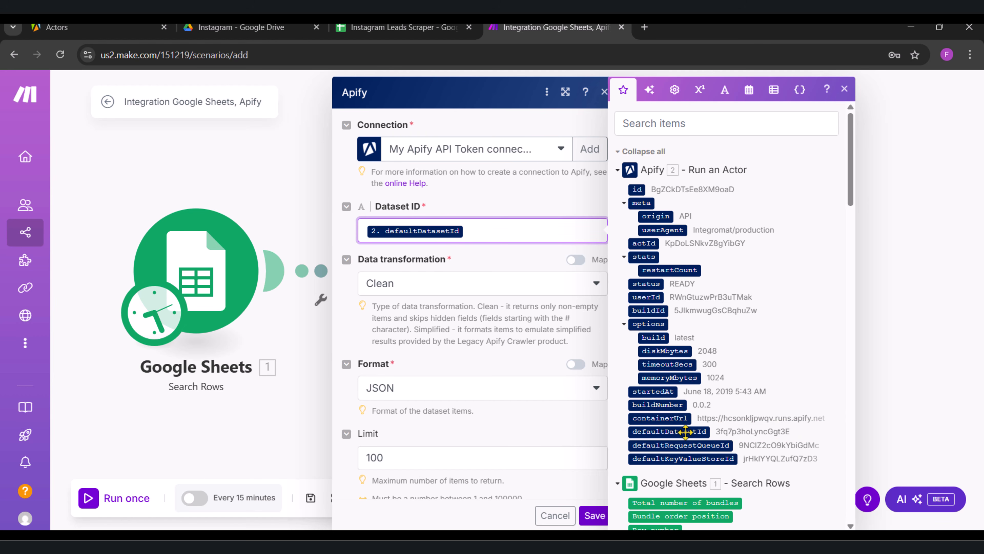
pyautogui.click(451, 325)
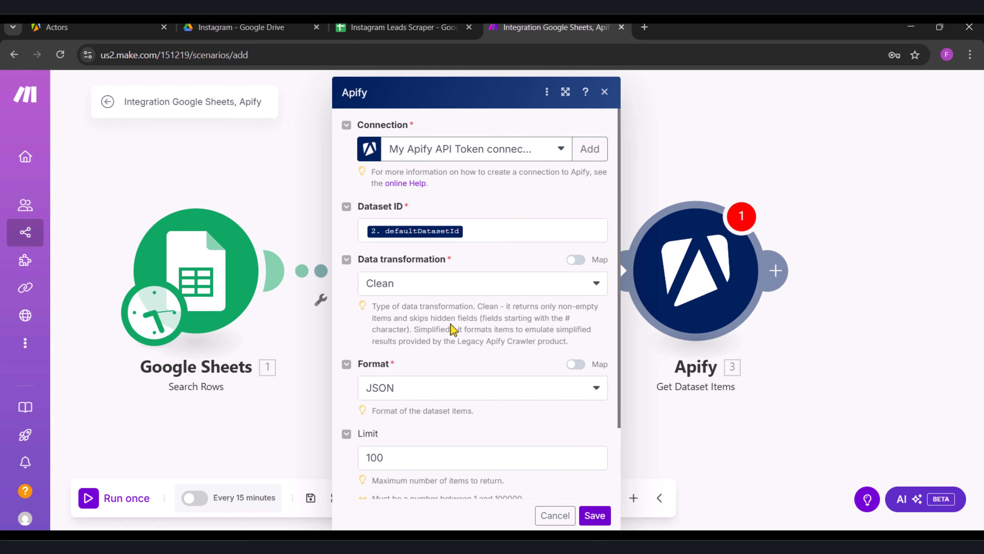
pyautogui.scroll(-2, 452, 329)
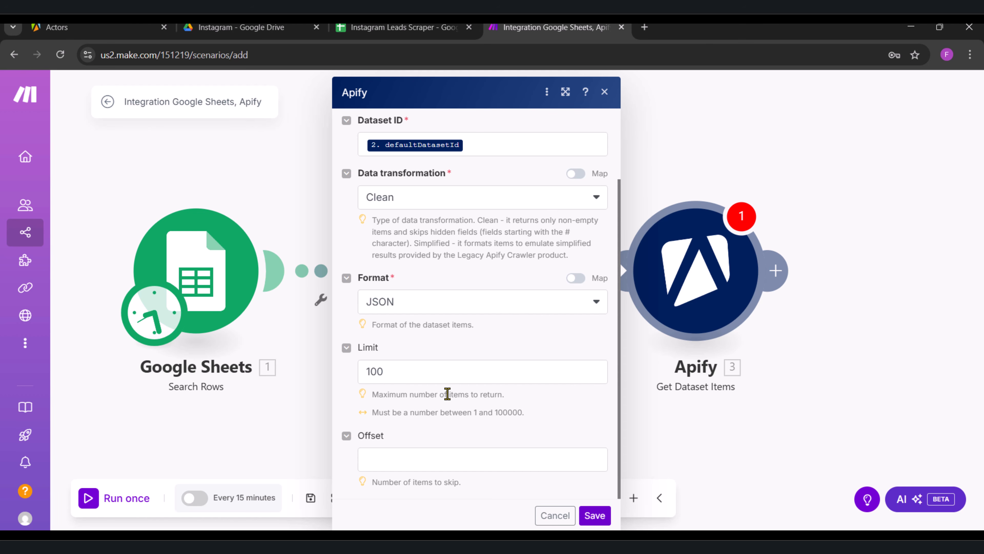
pyautogui.doubleClick(403, 378)
pyautogui.write('150')
pyautogui.click(342, 405)
pyautogui.click(594, 516)
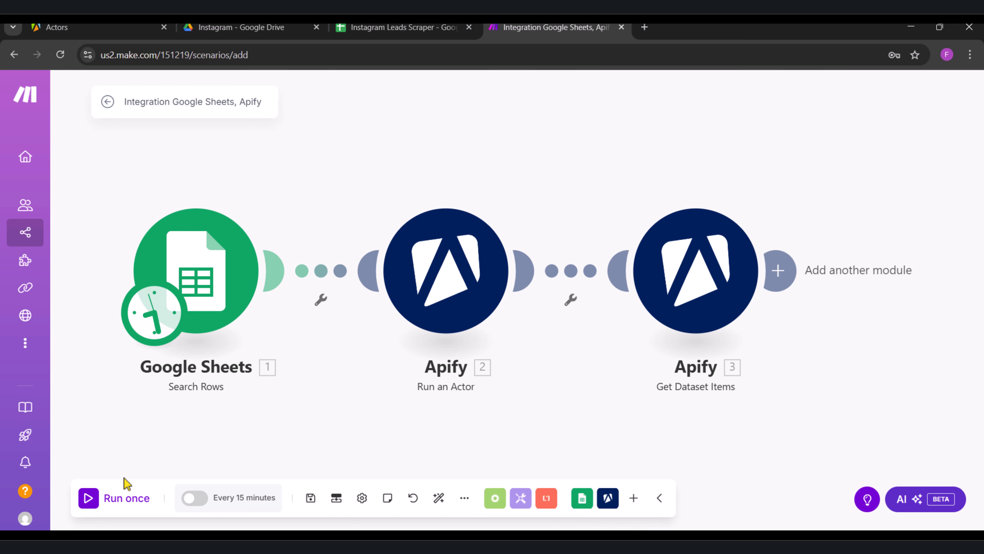
# Step: Run the scenario once and review the output bundles of the Get Dataset Items module
pyautogui.click(96, 498)
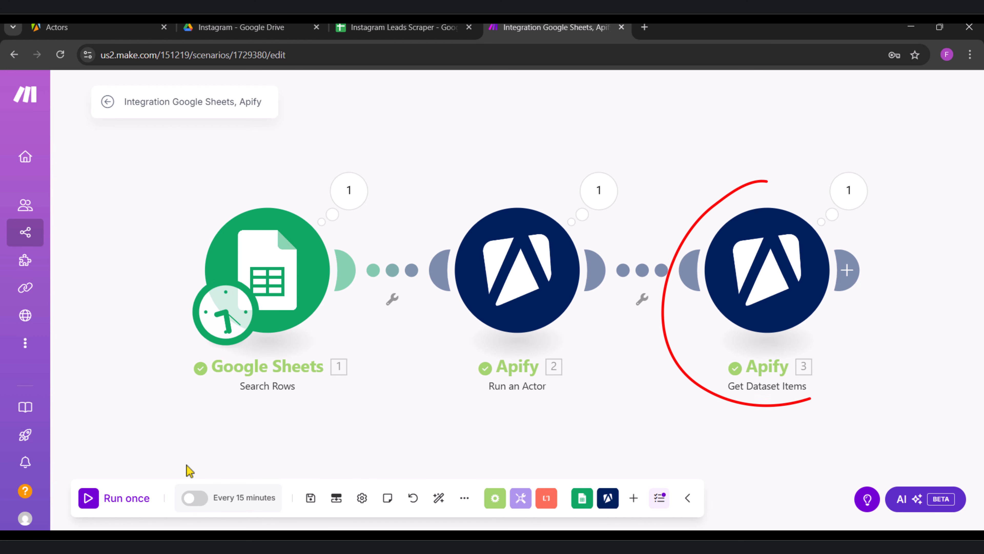
pyautogui.click(848, 190)
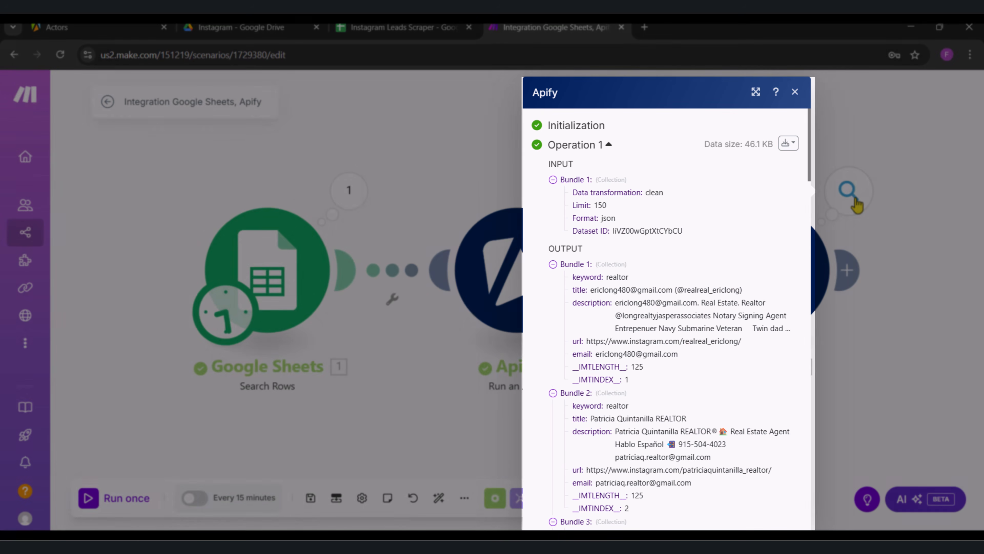
pyautogui.scroll(-3, 747, 277)
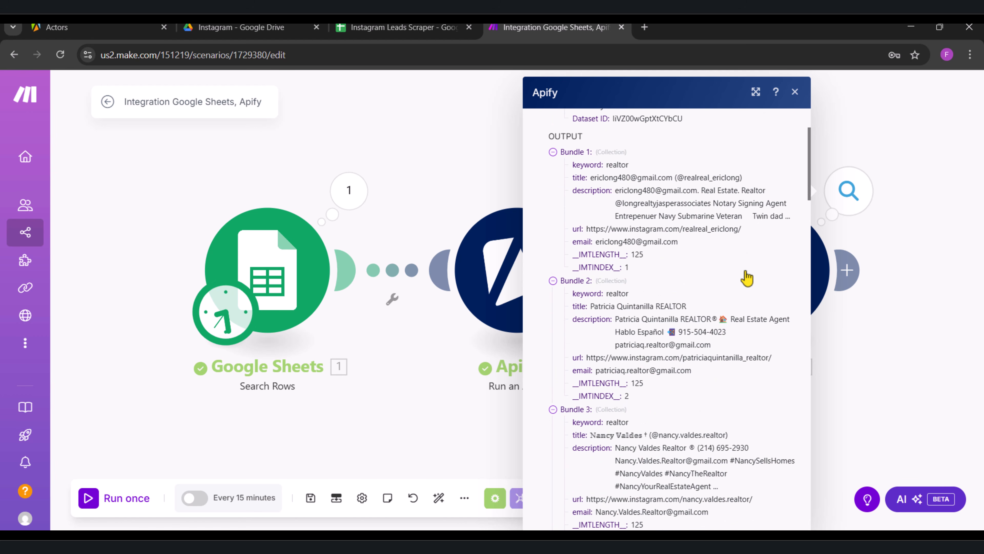
pyautogui.scroll(-1, 747, 278)
pyautogui.scroll(-2, 746, 278)
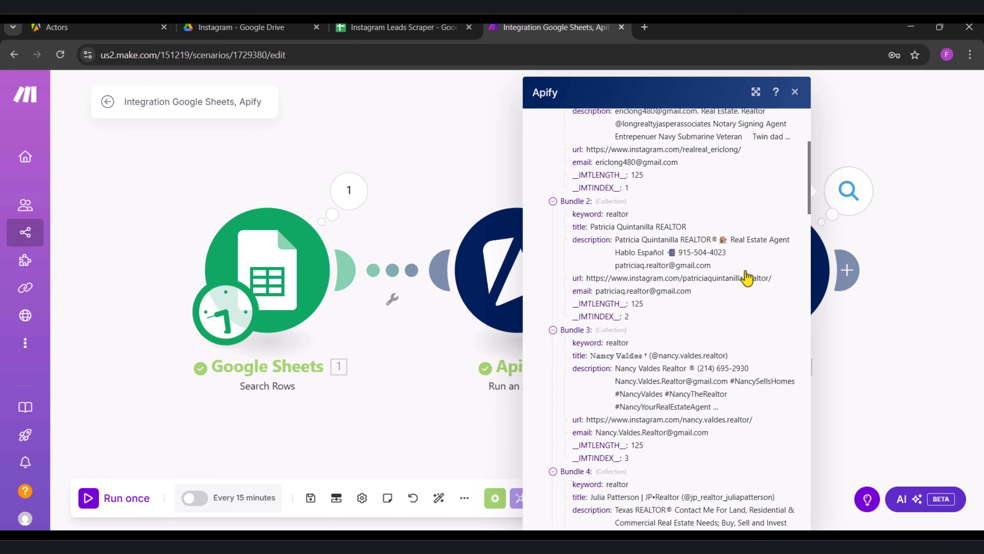
pyautogui.scroll(-8, 746, 277)
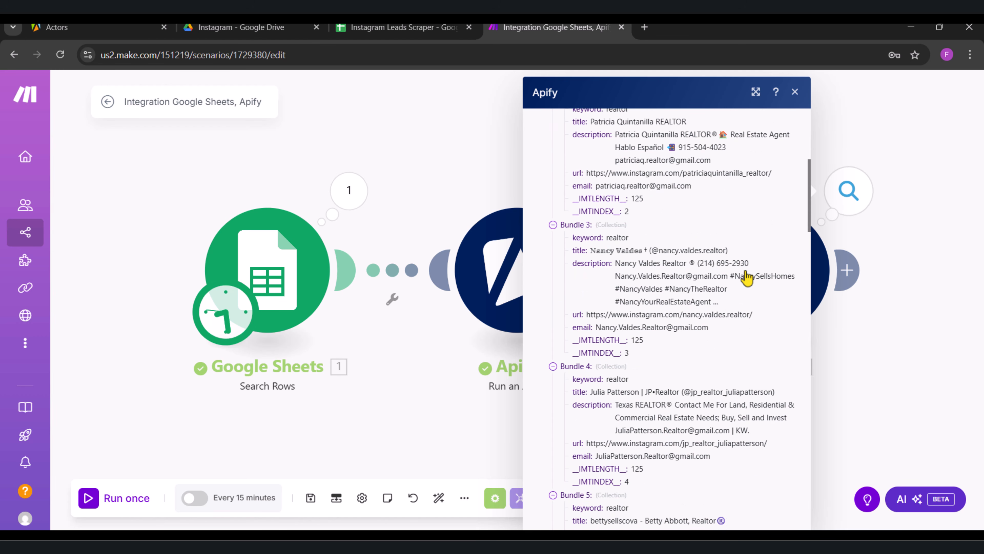
pyautogui.scroll(10, 746, 277)
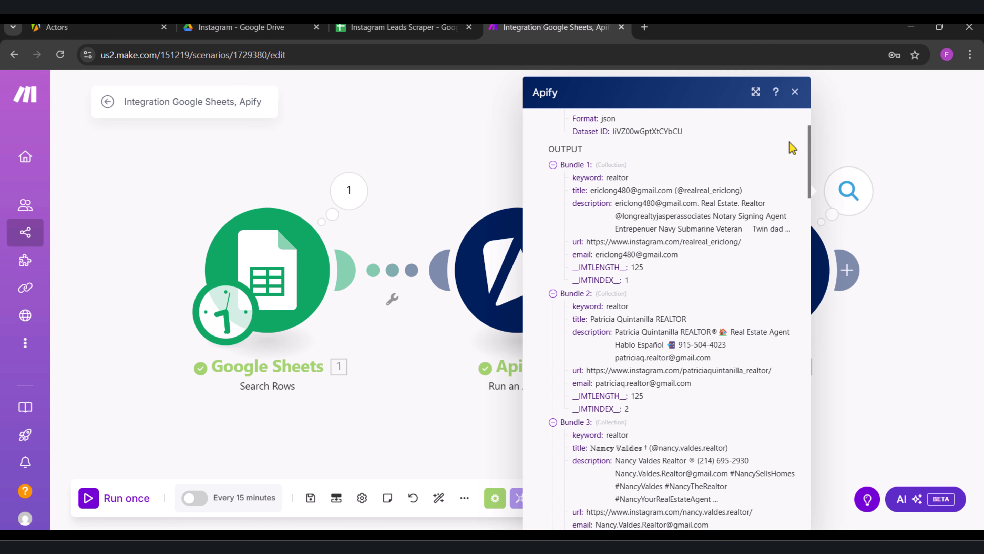
pyautogui.click(794, 93)
# Step: Add a Google Sheets Add a Row module after the Get Dataset Items module
pyautogui.click(849, 269)
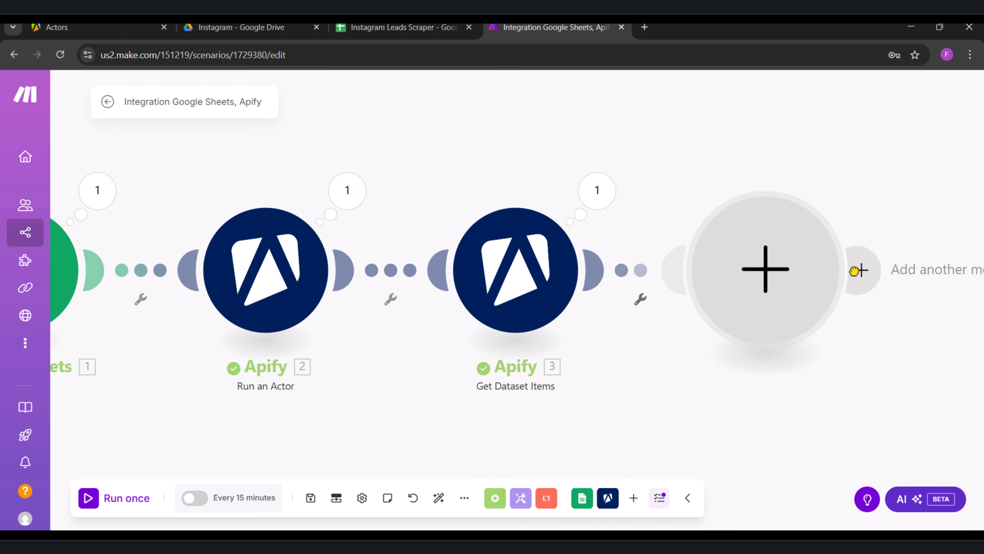
pyautogui.write('google sheet')
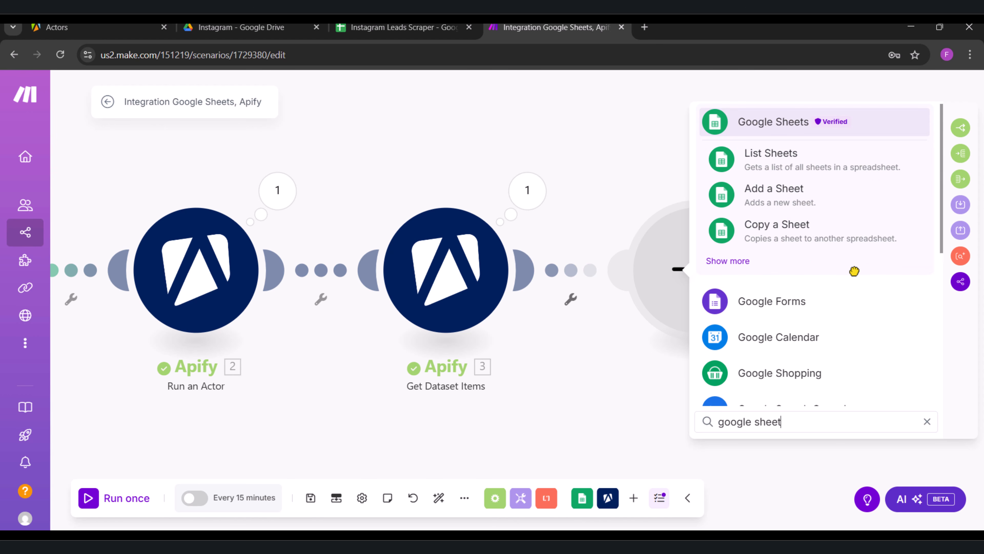
pyautogui.click(736, 263)
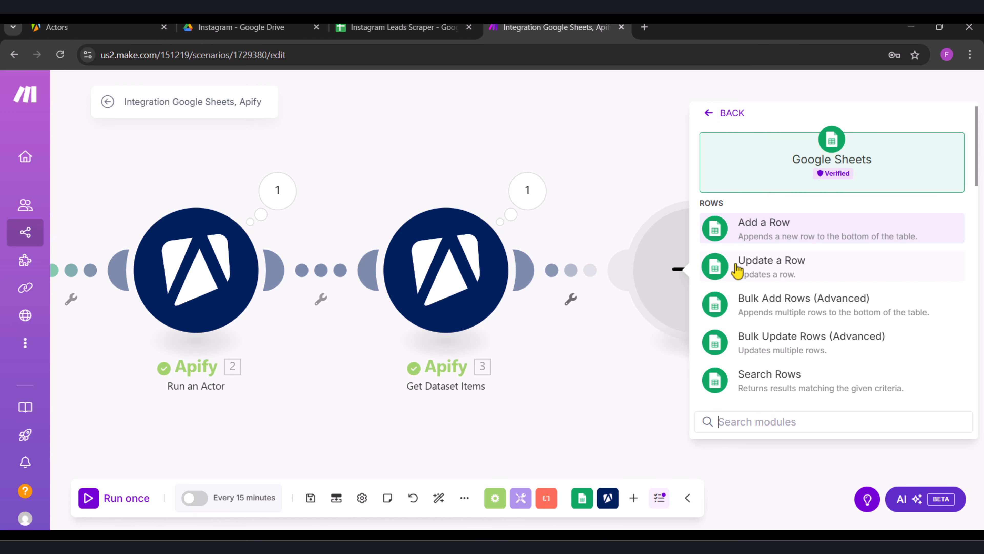
pyautogui.click(777, 231)
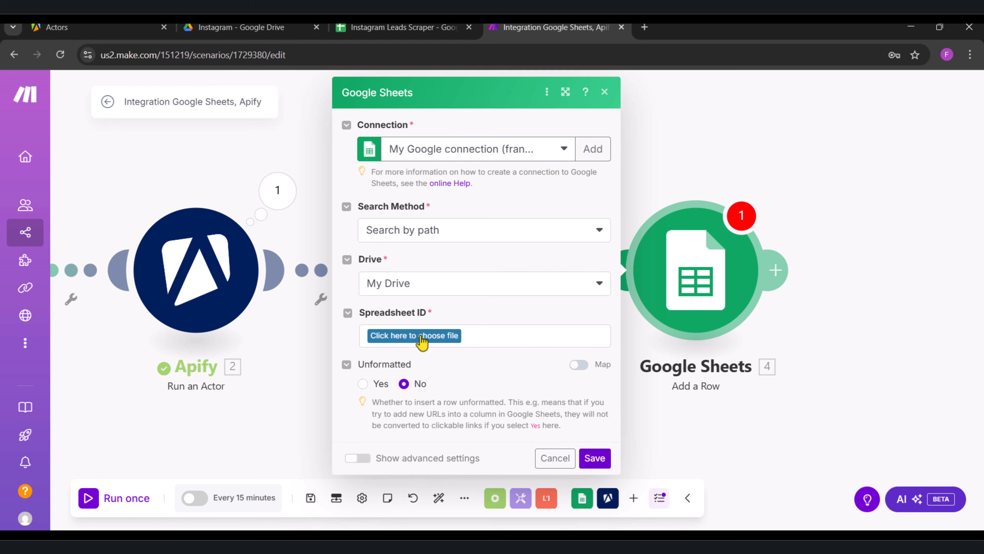
# Step: Choose the Instagram Leads Scraper spreadsheet in the Instagram folder as the Add a Row module's Spreadsheet ID
pyautogui.click(431, 344)
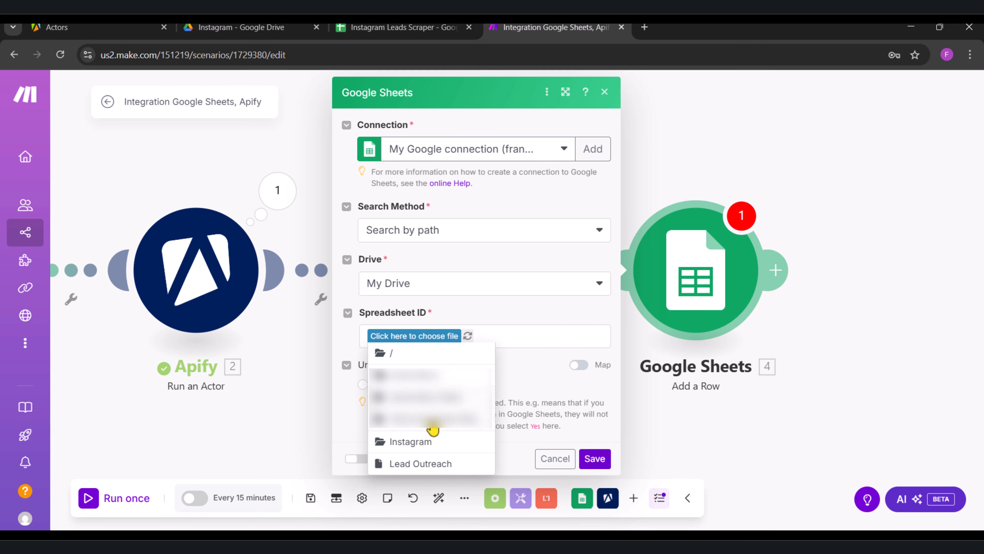
pyautogui.click(414, 445)
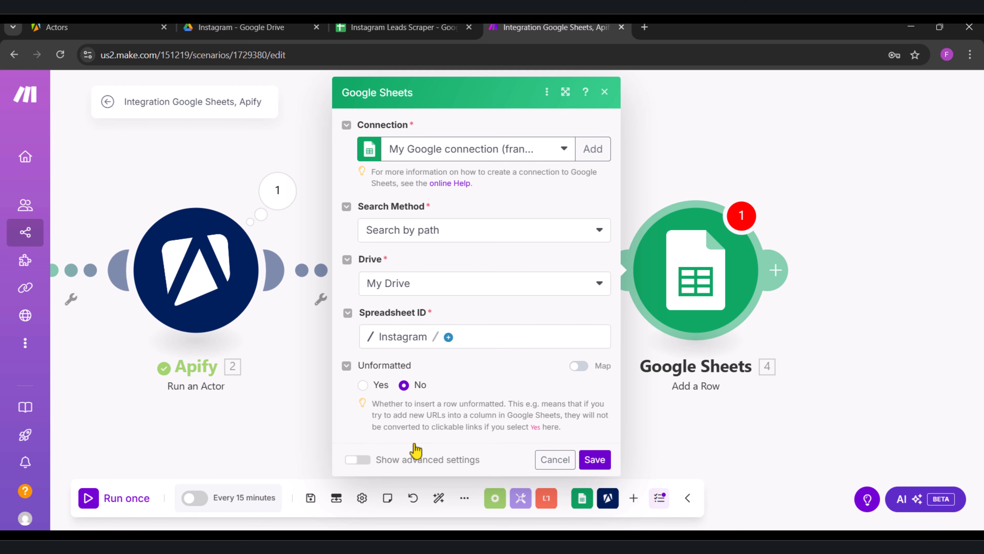
pyautogui.click(449, 336)
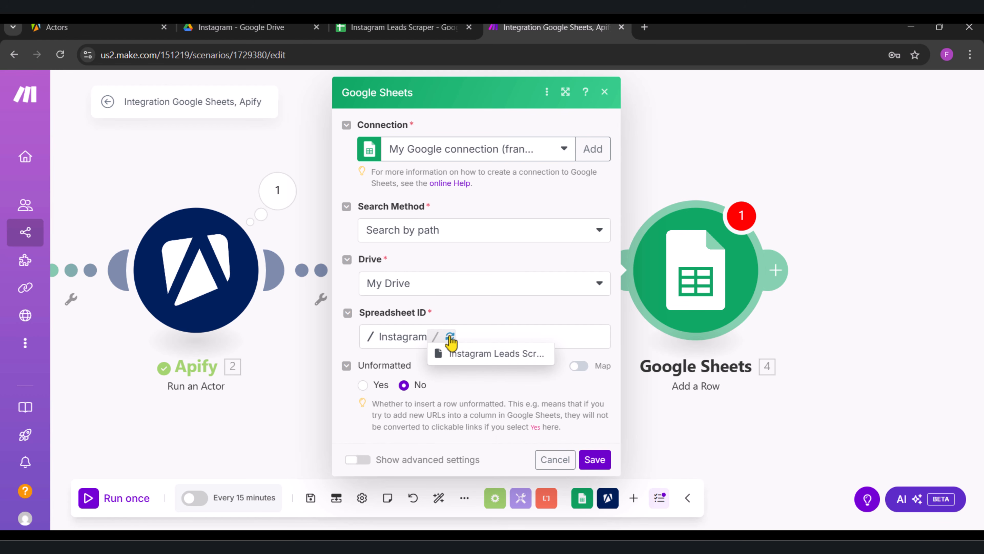
pyautogui.click(479, 353)
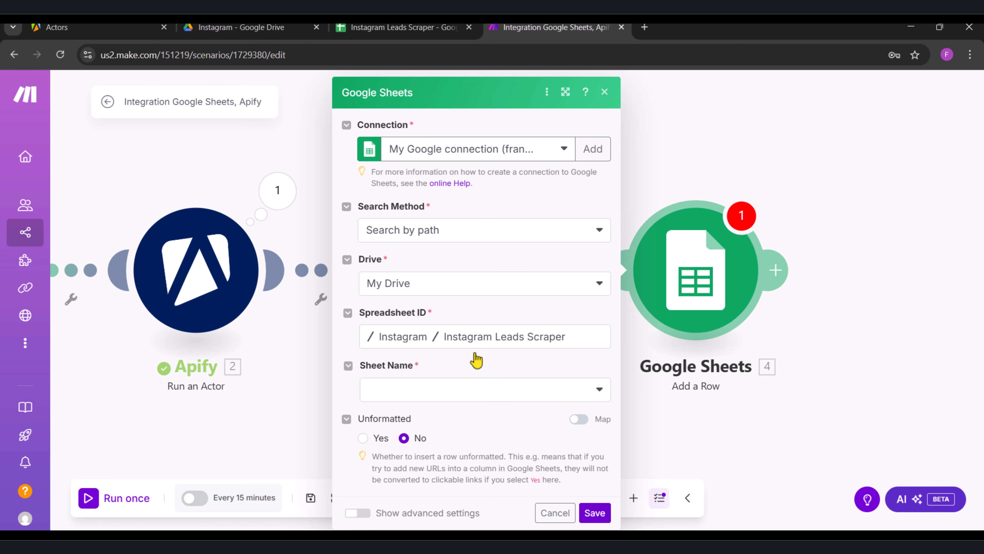
# Step: Check Sheet1 and the Data sheet in the Google Sheets spreadsheet, and set the Add a Row module's sheet name in Make to Data
pyautogui.click(477, 389)
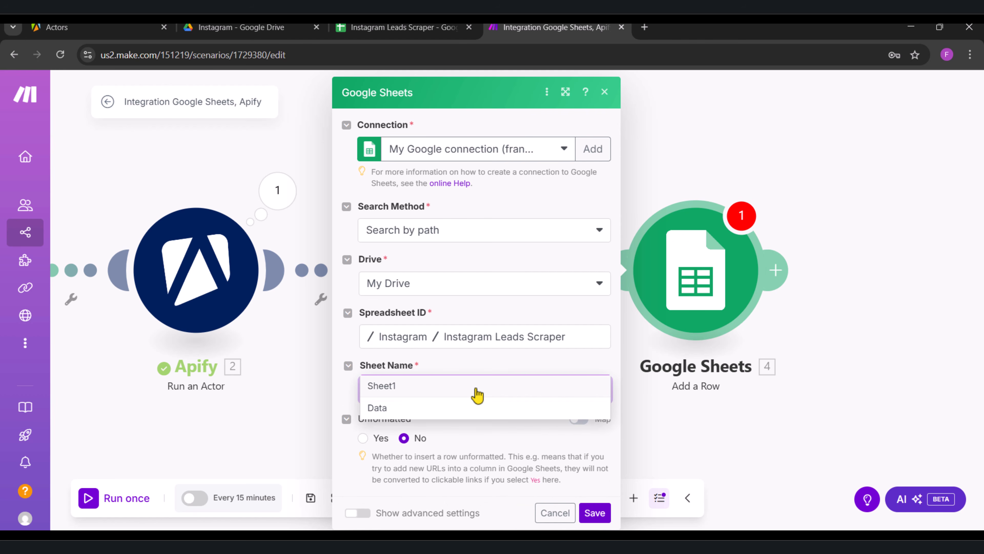
pyautogui.click(407, 26)
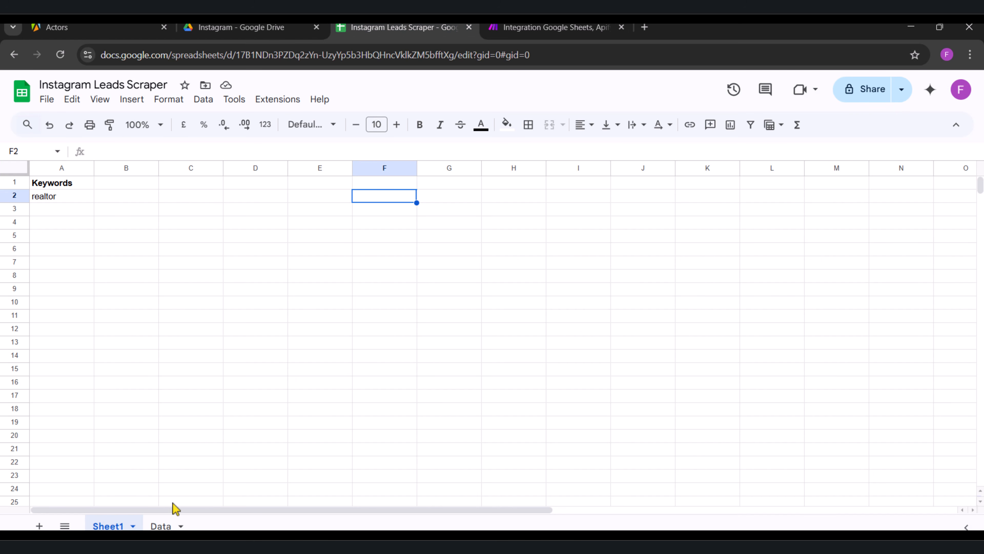
pyautogui.click(162, 525)
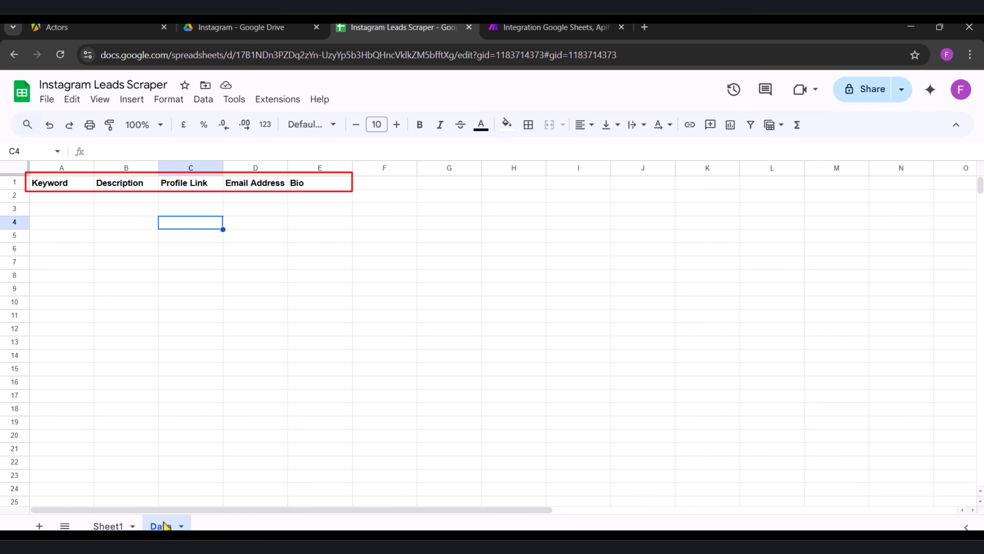
pyautogui.click(112, 526)
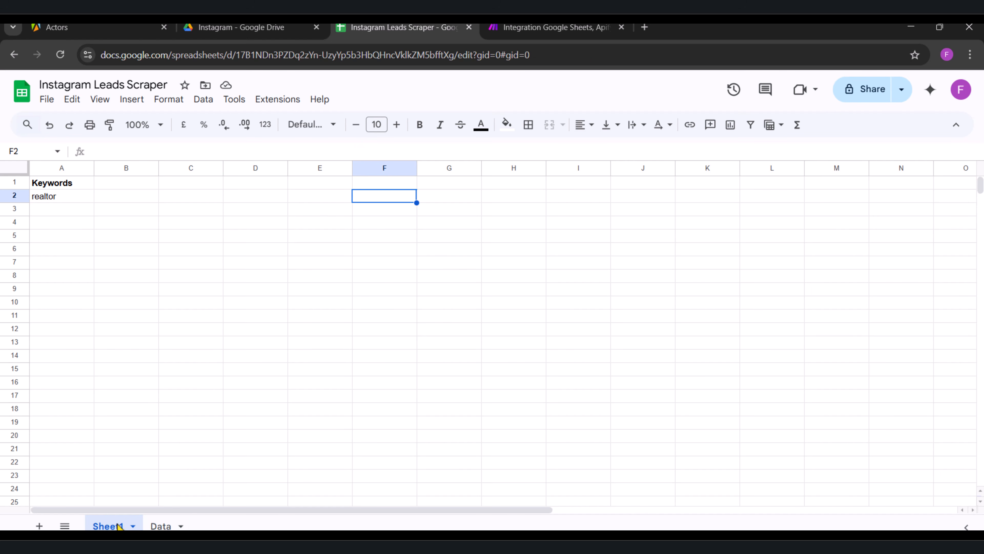
pyautogui.click(160, 527)
pyautogui.click(558, 28)
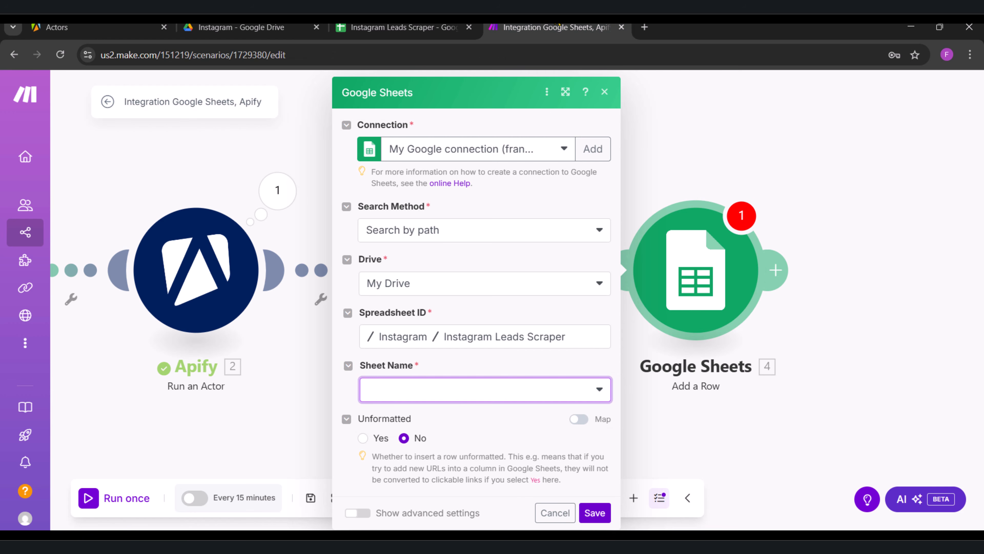
pyautogui.click(451, 390)
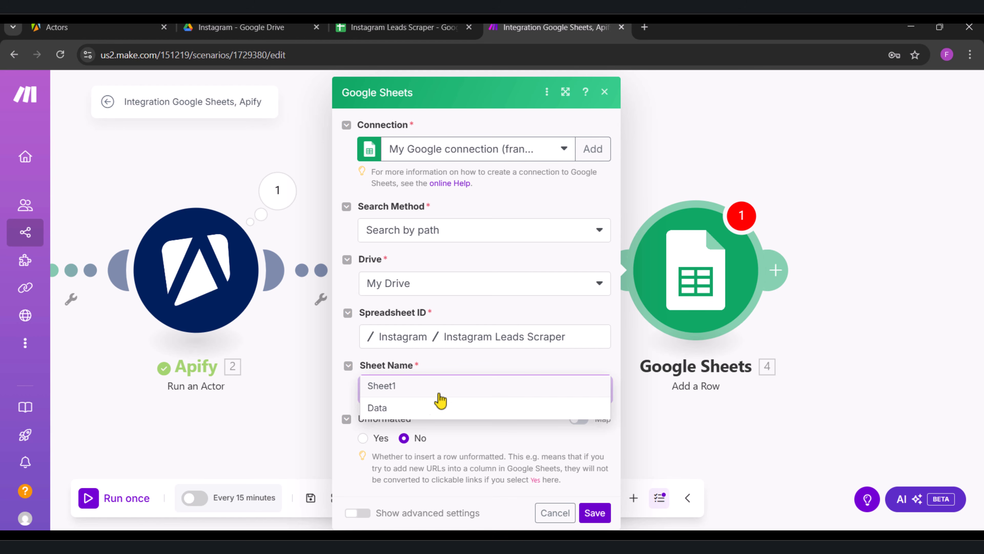
pyautogui.click(405, 414)
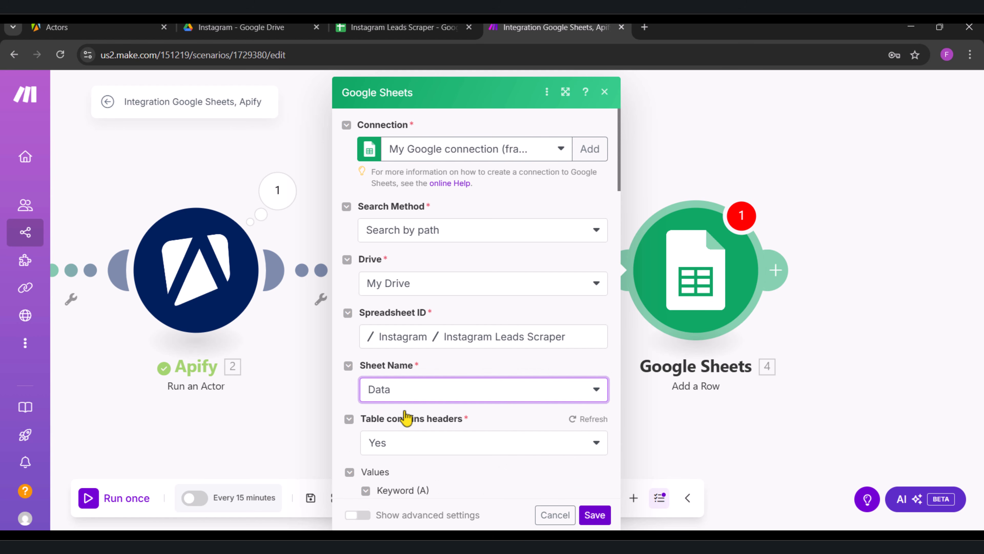
# Step: Map the Keyword (A) column to the Keywords (A) value from the Google Sheets Search Rows module
pyautogui.scroll(-7, 405, 416)
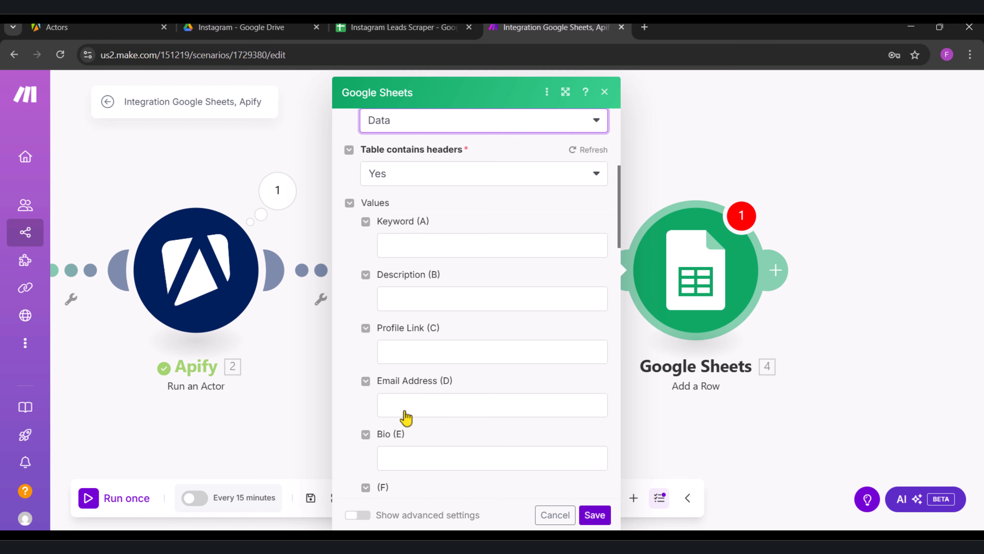
pyautogui.click(426, 246)
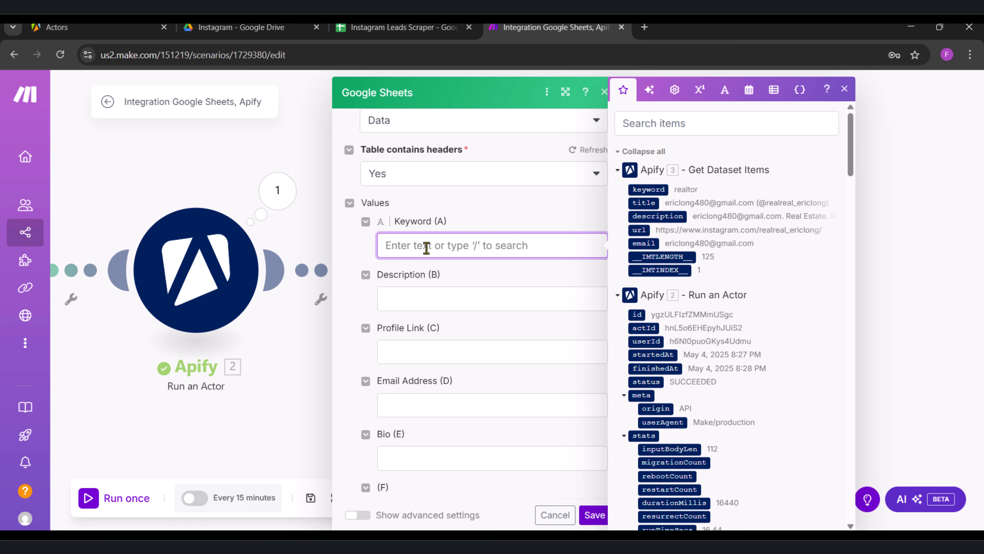
pyautogui.scroll(-15, 783, 312)
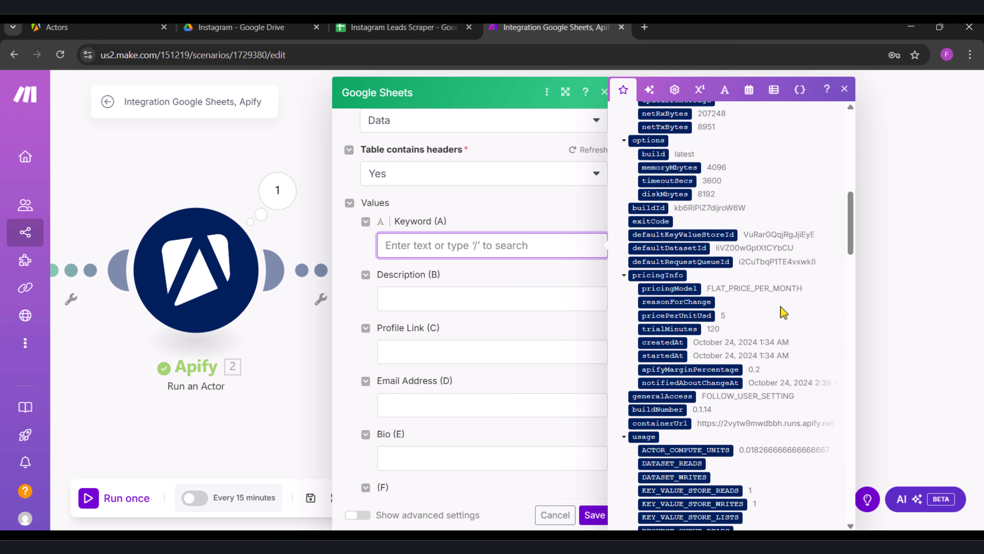
pyautogui.scroll(10, 783, 312)
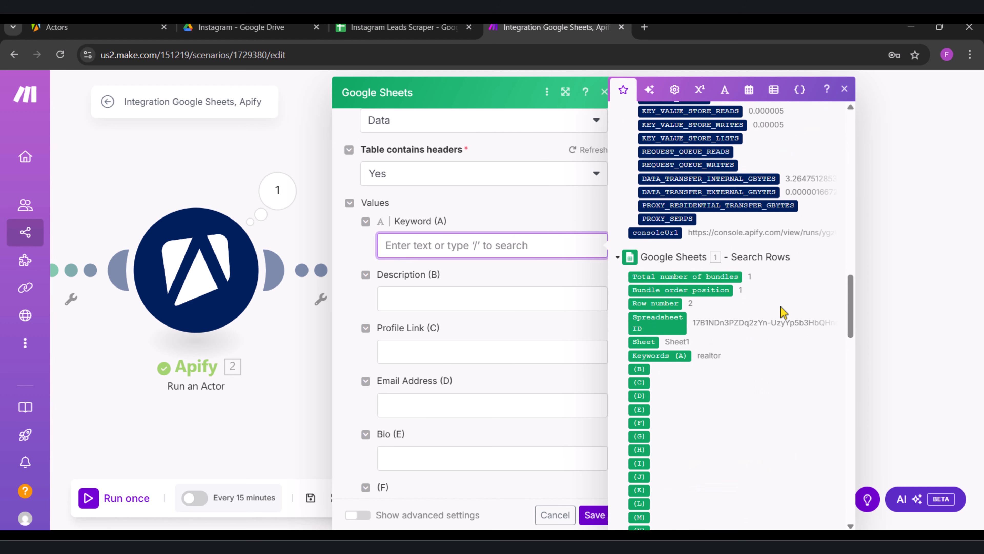
pyautogui.click(670, 355)
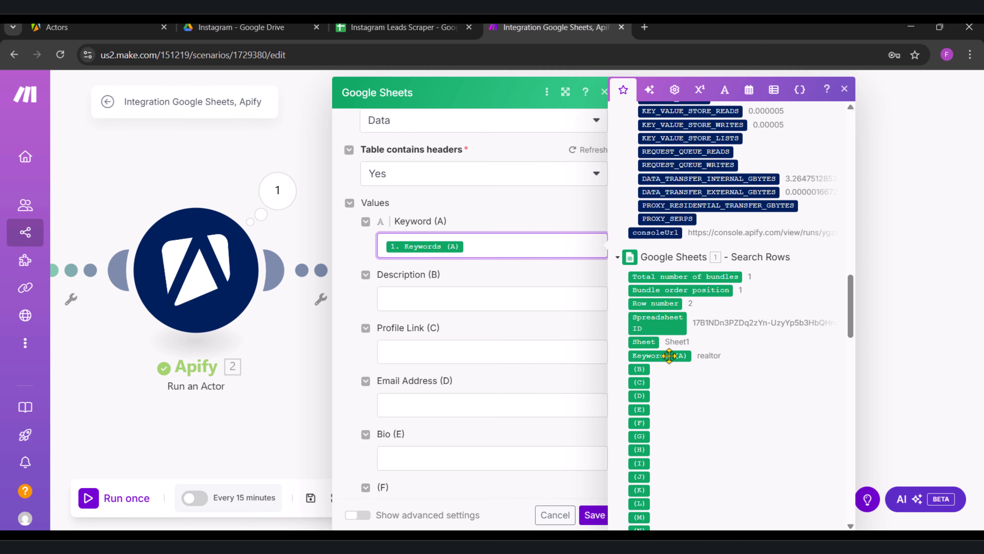
# Step: Map Description (B) to description, Profile Link (C) to url and Email Address (D) to email from Get Dataset Items
pyautogui.scroll(10, 670, 355)
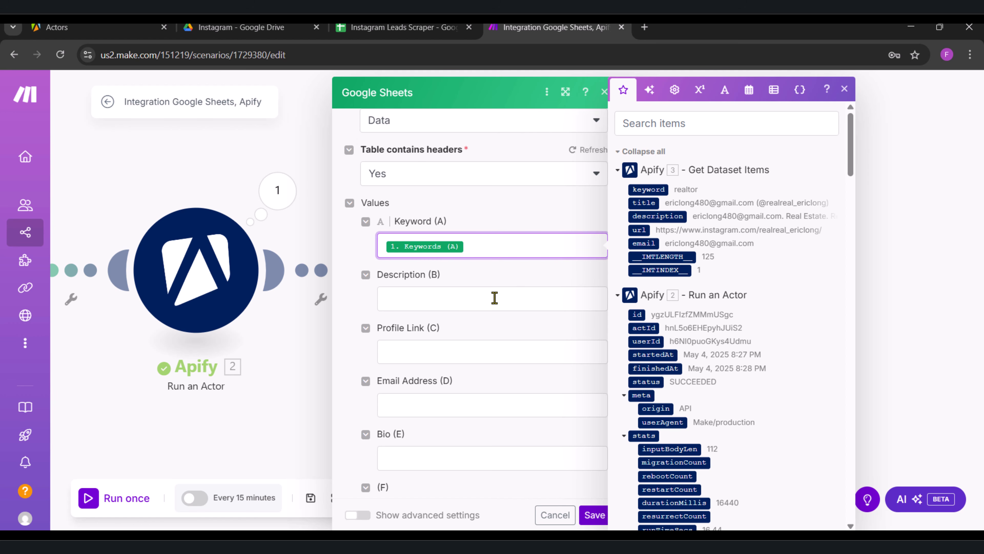
pyautogui.click(486, 302)
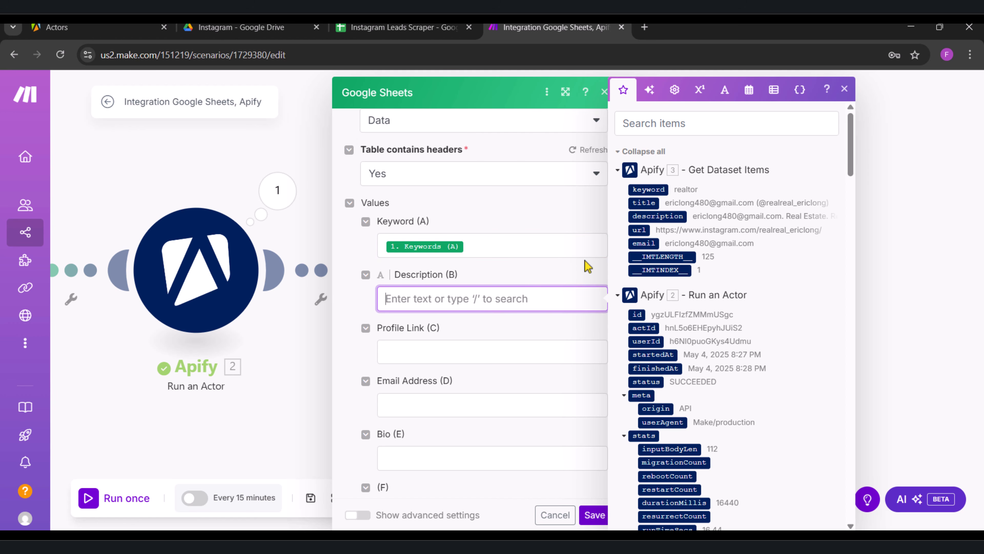
pyautogui.click(663, 216)
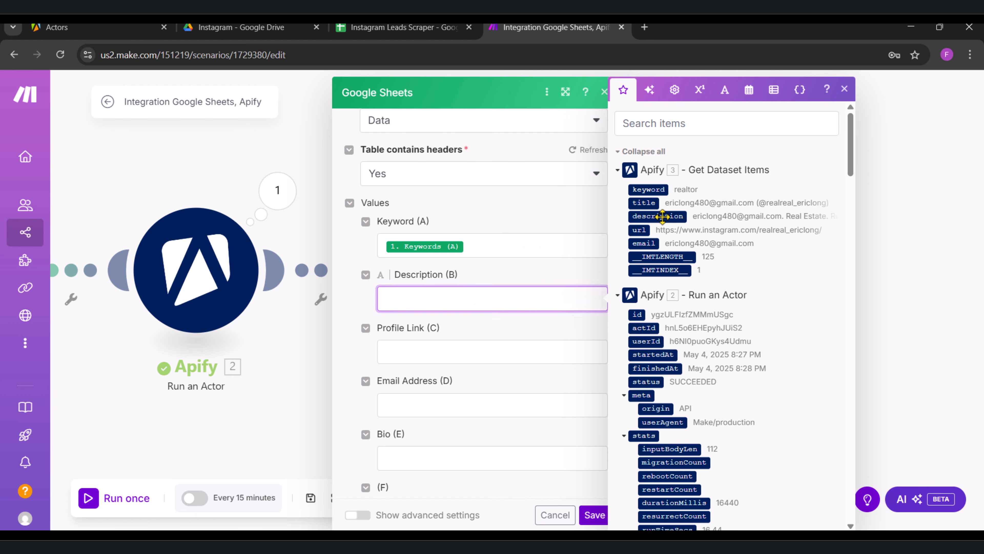
pyautogui.click(463, 353)
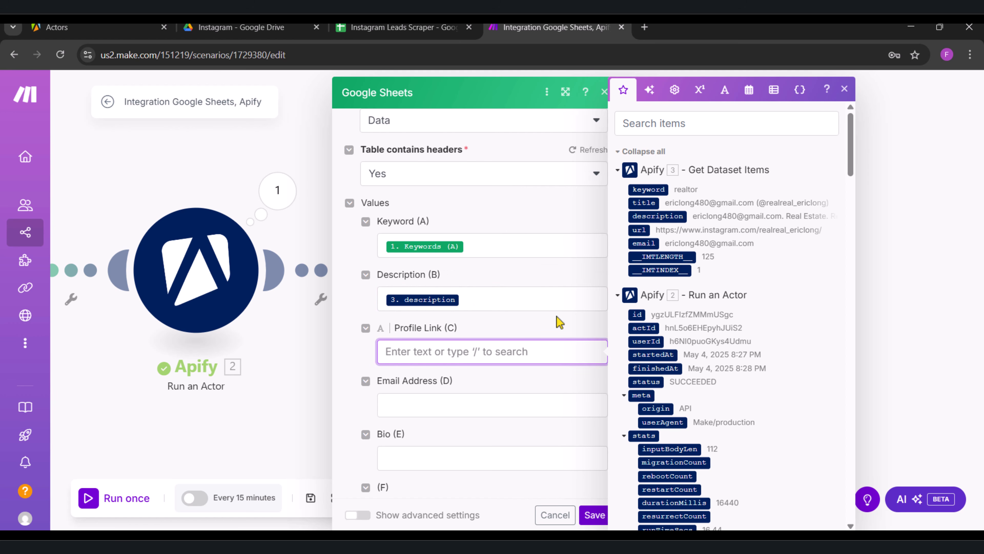
pyautogui.click(643, 230)
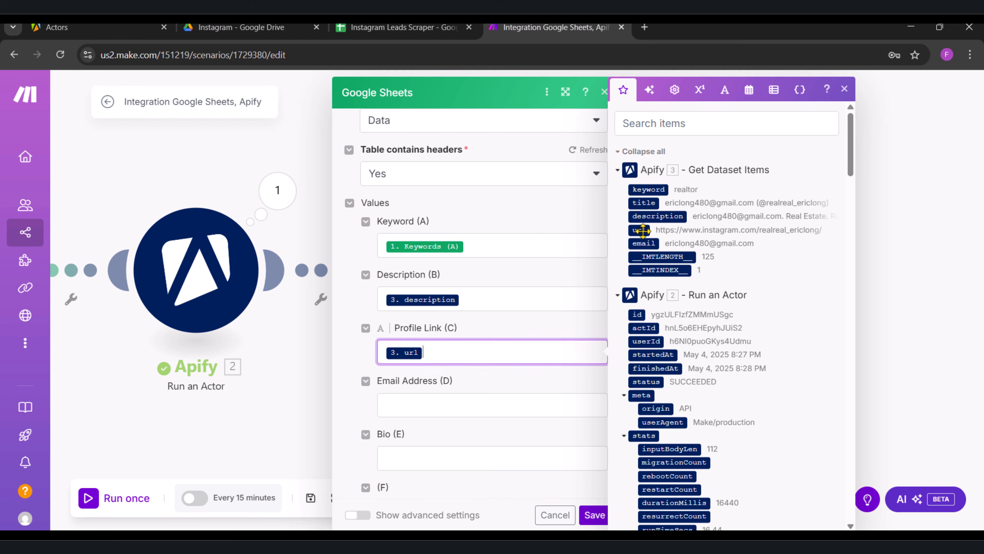
pyautogui.click(441, 409)
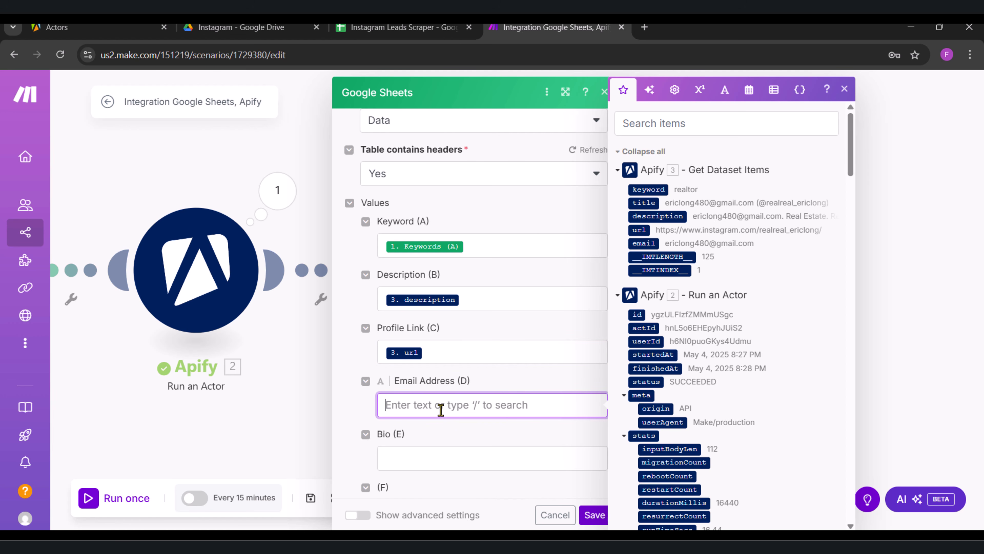
pyautogui.click(644, 243)
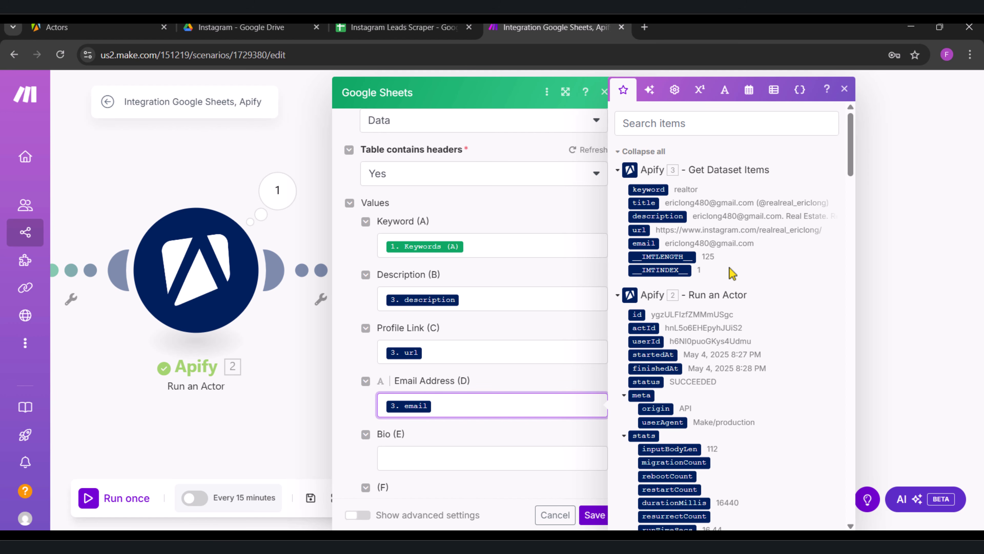
# Step: Map Bio (E) to title from Get Dataset Items and save the Add a Row module
pyautogui.click(424, 460)
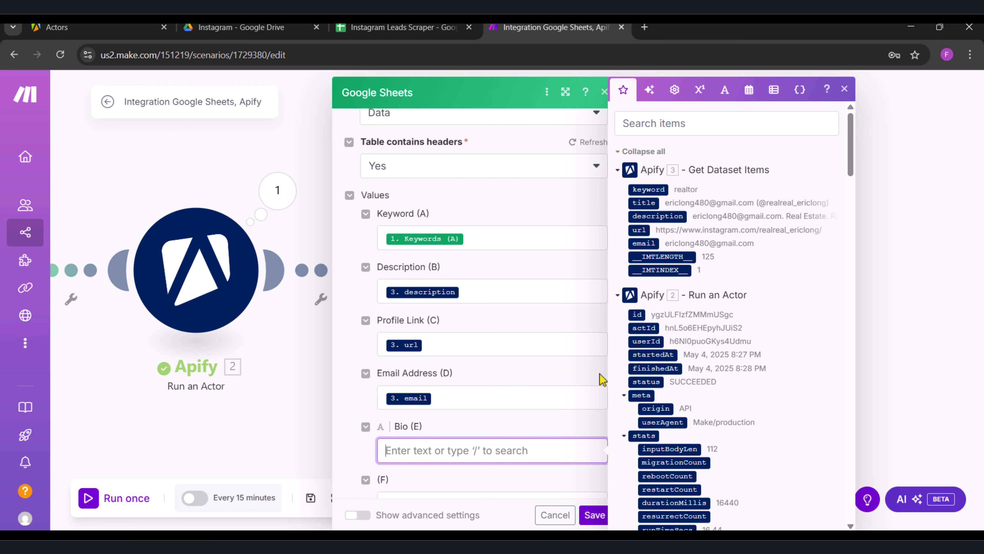
pyautogui.click(649, 203)
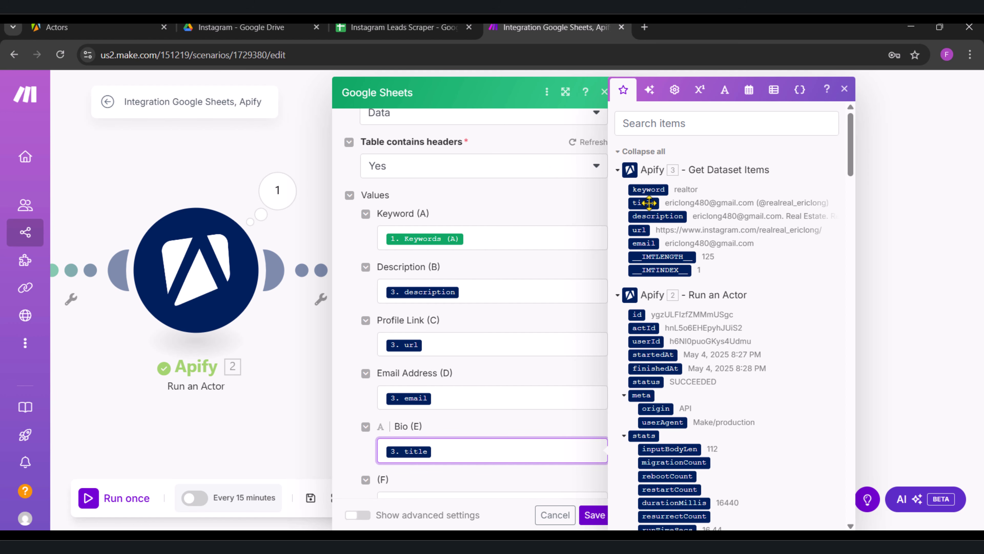
pyautogui.scroll(-1, 528, 439)
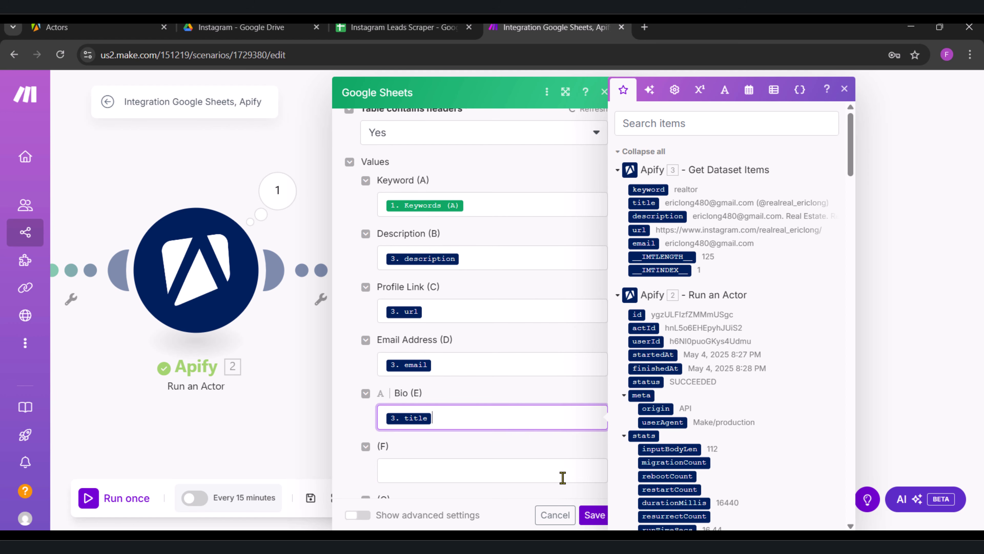
pyautogui.click(594, 515)
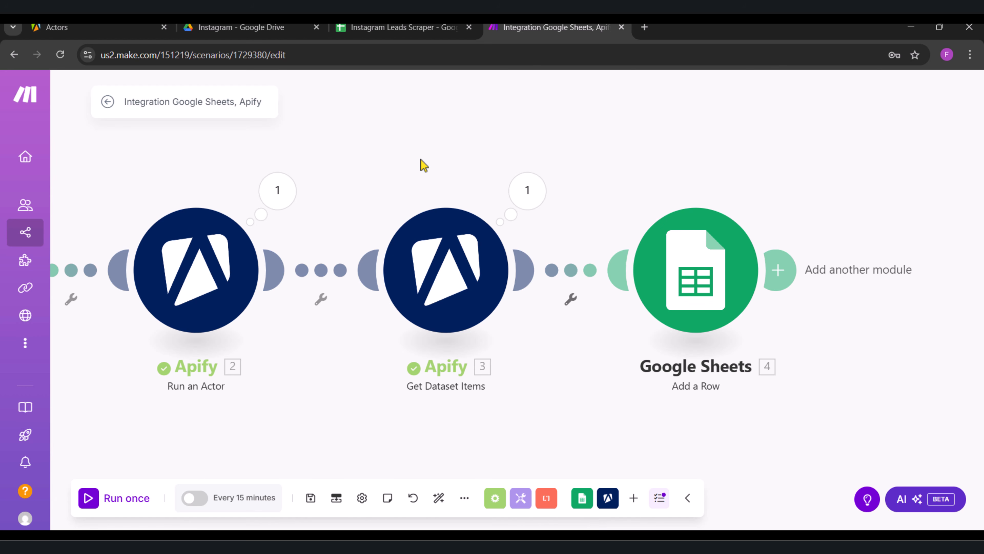
# Step: Check the Data sheet in Google Sheets, and run the complete scenario once in Make
pyautogui.click(407, 27)
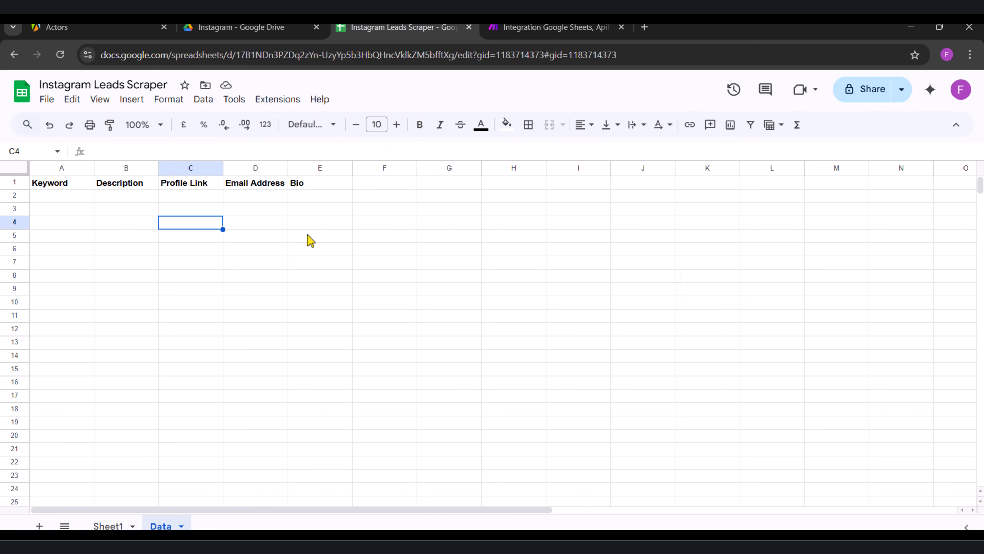
pyautogui.click(62, 58)
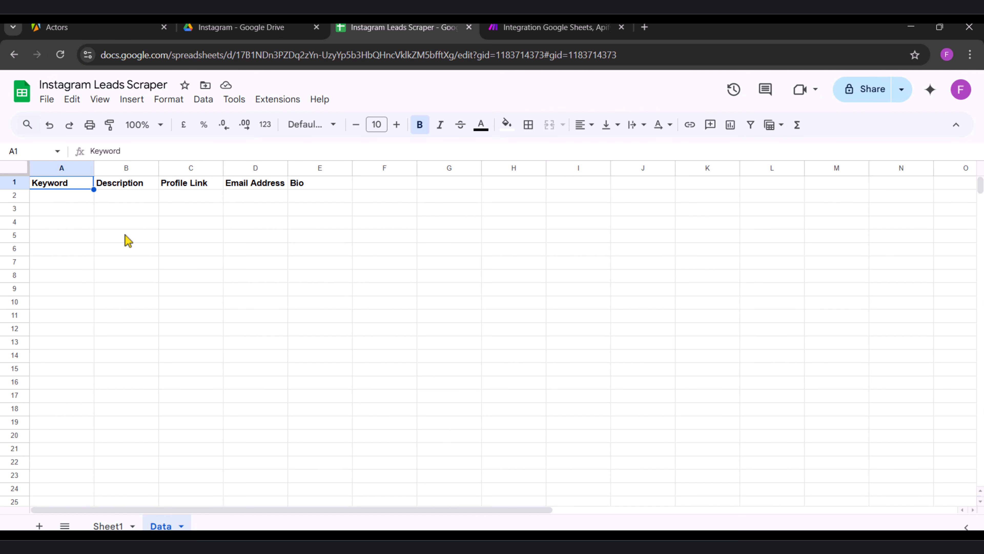
pyautogui.hotkey('ctrl', 'Tab')
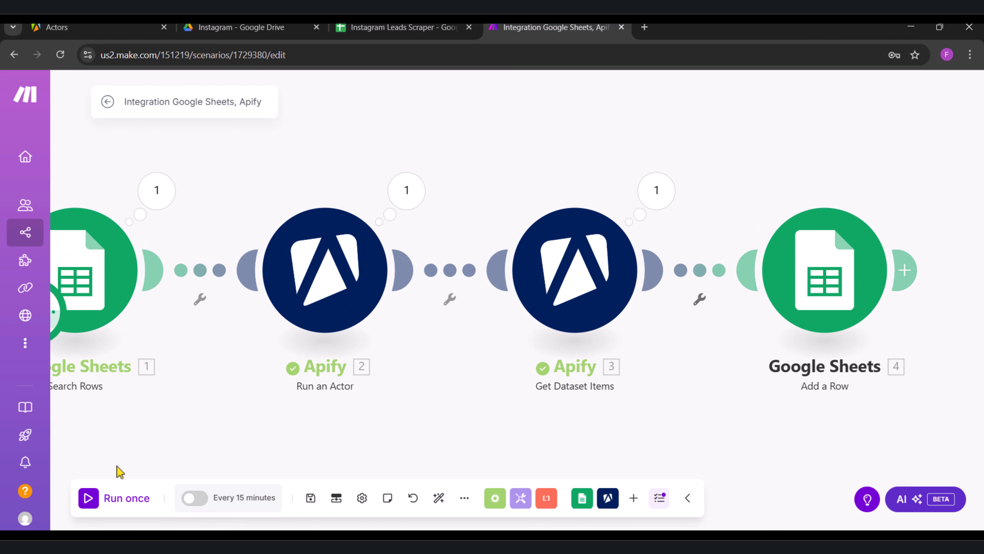
pyautogui.click(91, 503)
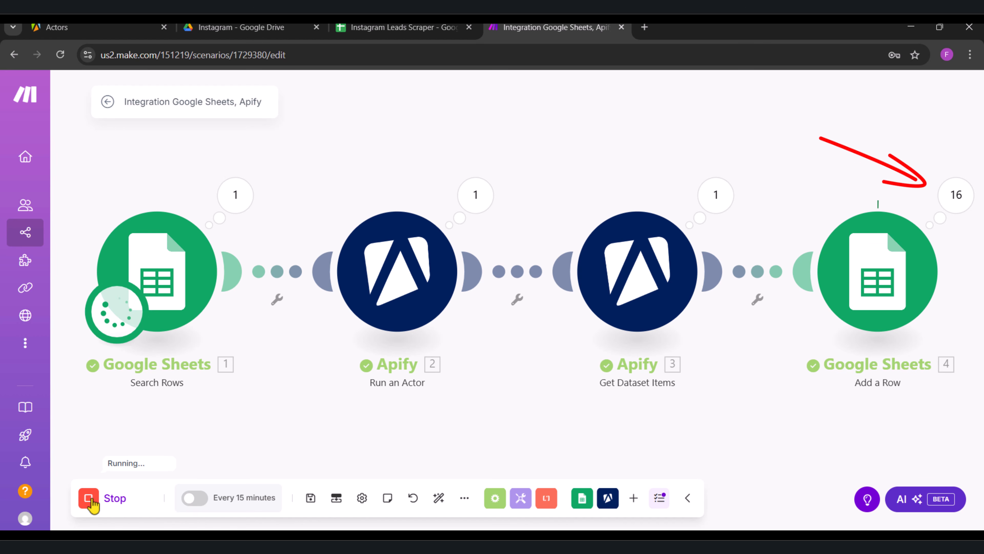
# Step: Check the rows being added to the Data sheet in Google Sheets, and return to the Make scenario to check its run
pyautogui.hscroll(2, 415, 336)
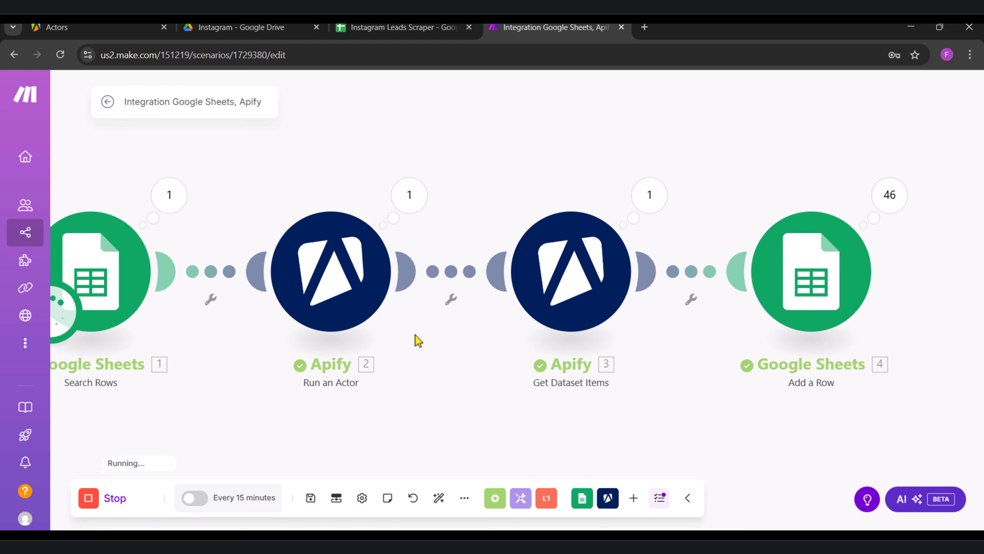
pyautogui.click(403, 27)
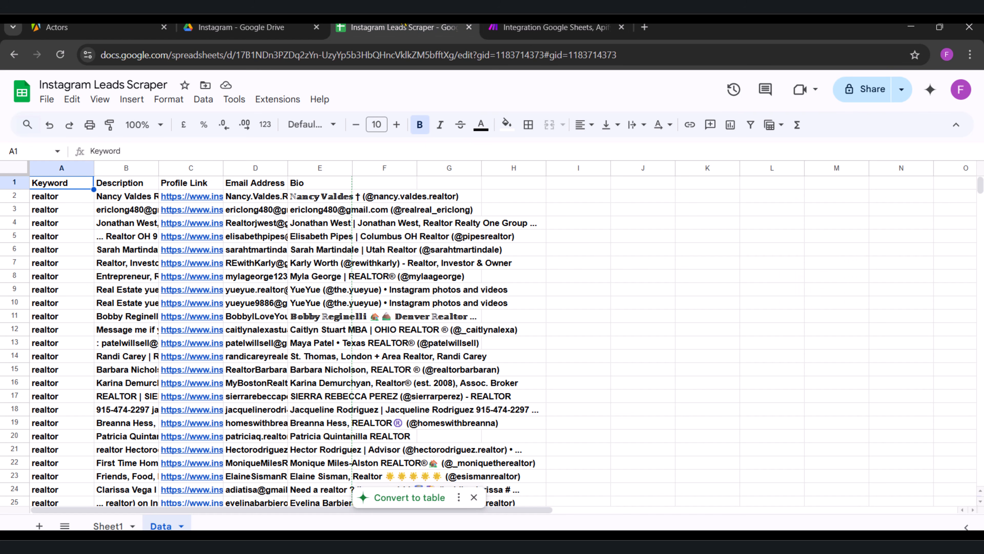
pyautogui.click(516, 27)
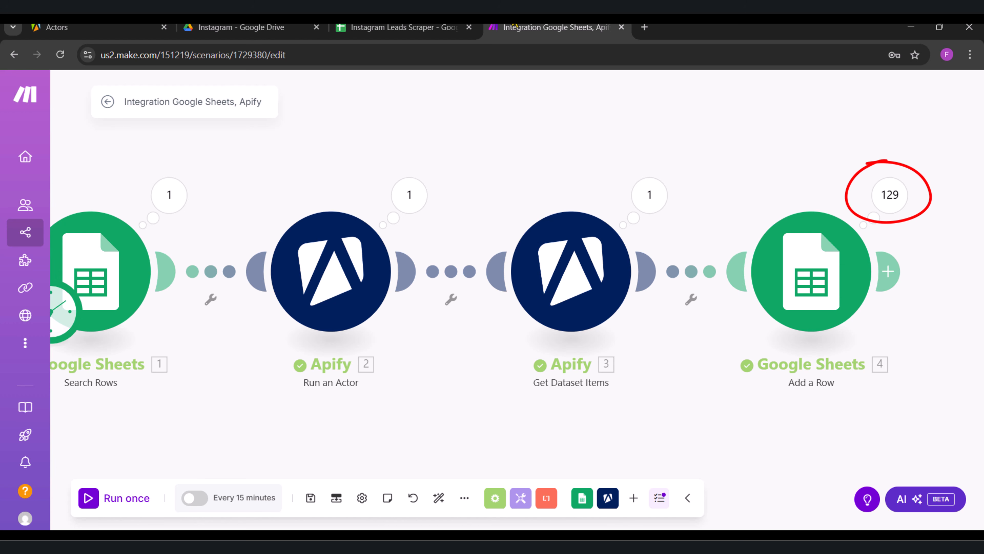
# Step: Widen the Description, Email Address and Bio columns of the Data sheet in Google Sheets so their contents are readable
pyautogui.click(443, 26)
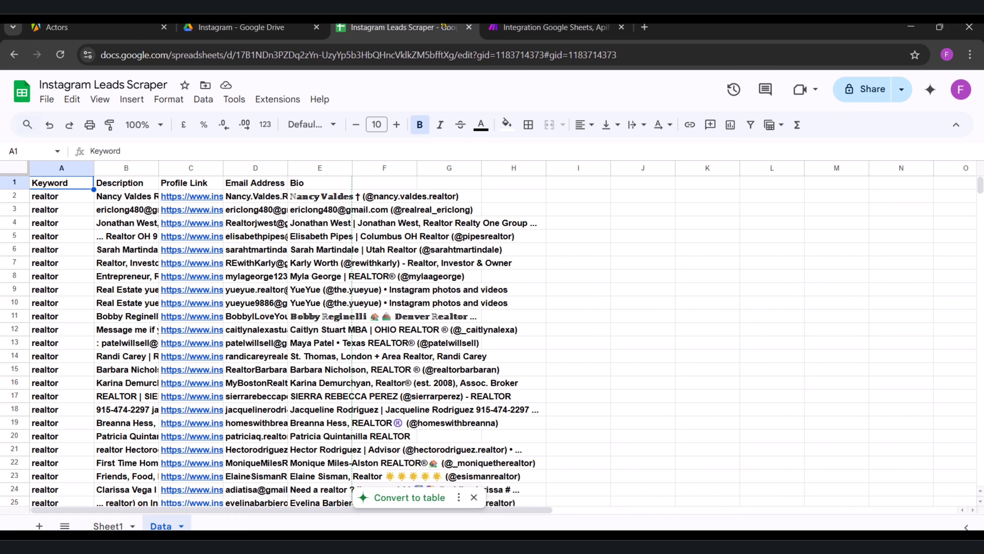
pyautogui.moveTo(159, 167); pyautogui.dragTo(274, 167)
pyautogui.moveTo(403, 166); pyautogui.dragTo(486, 167)
pyautogui.moveTo(551, 167); pyautogui.dragTo(605, 165)
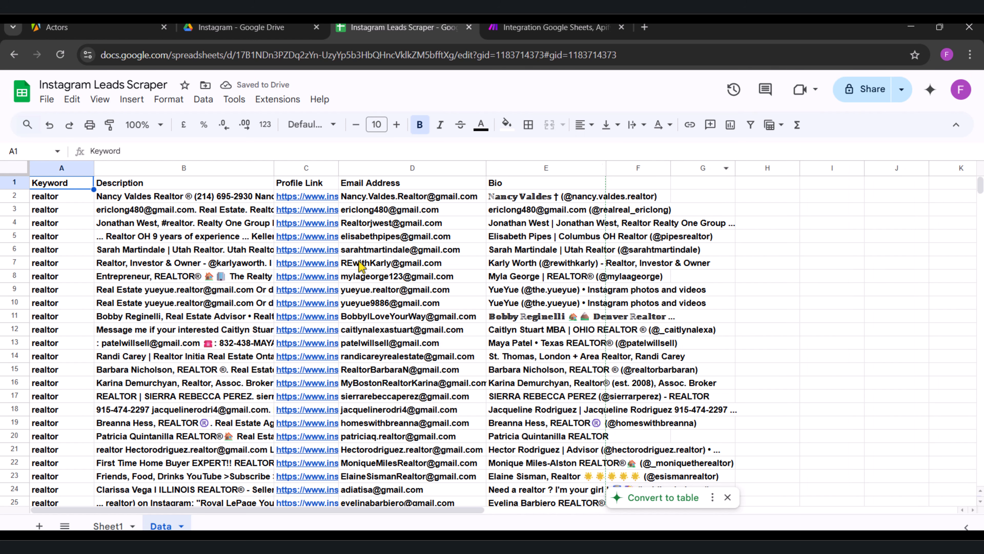
# Step: Look through the collected leads in the Data sheet, and return to the Make scenario
pyautogui.scroll(-11, 360, 267)
pyautogui.scroll(-8, 361, 267)
pyautogui.scroll(19, 362, 266)
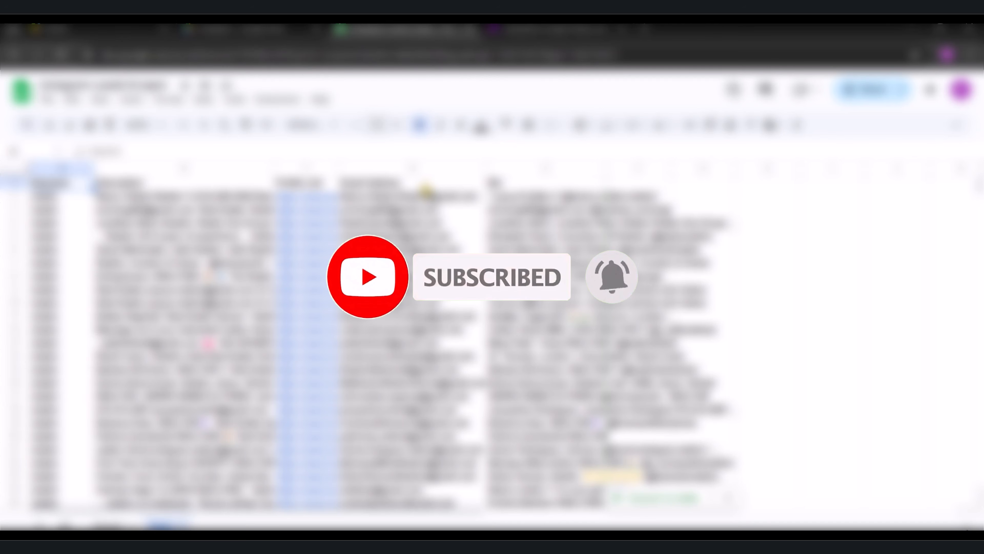
pyautogui.click(522, 27)
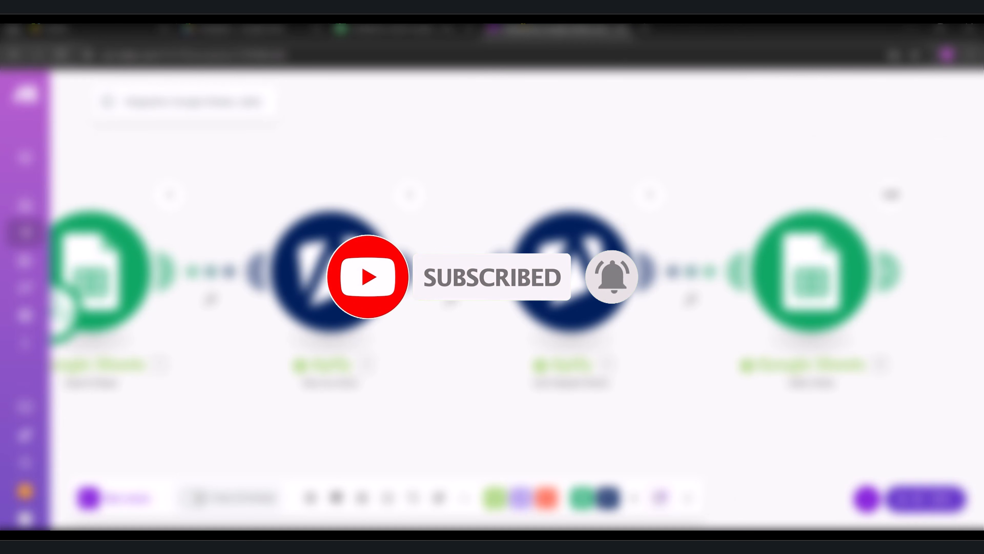